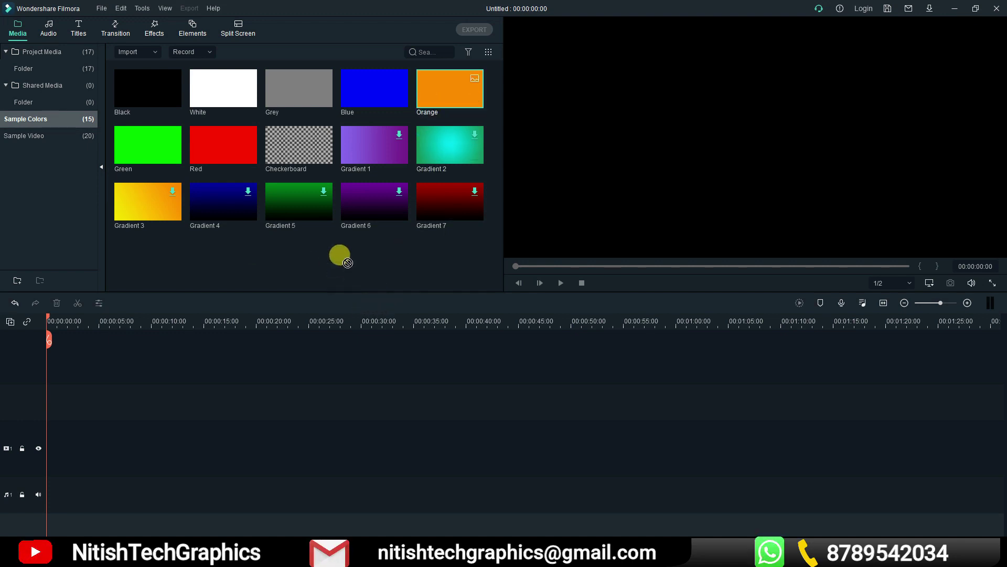
# Step: Place the Orange, White and Gradient 5 sample colors one after another on the first video track and preview the sequence
pyautogui.moveTo(348, 262); pyautogui.dragTo(26, 423)
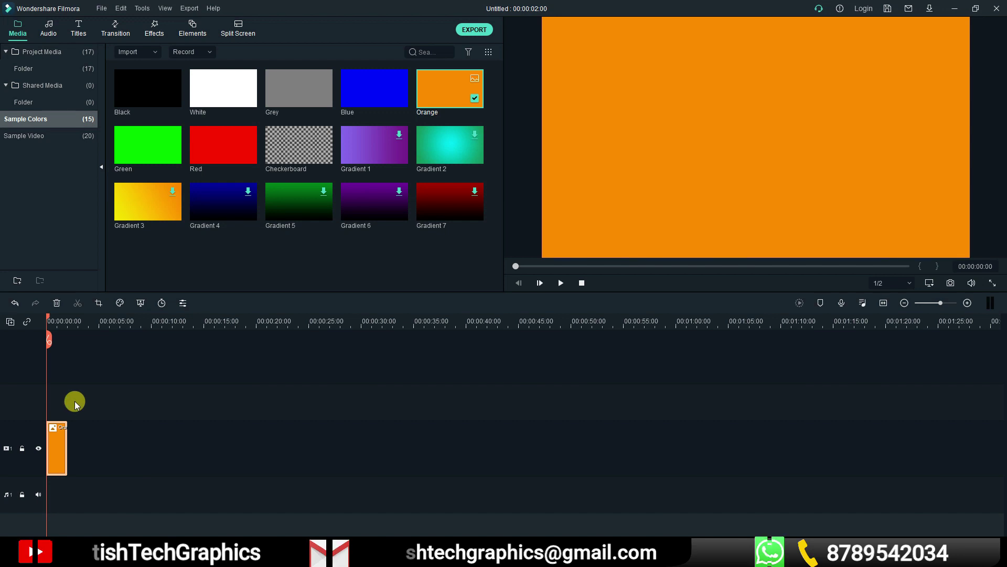
pyautogui.click(248, 99)
pyautogui.click(323, 212)
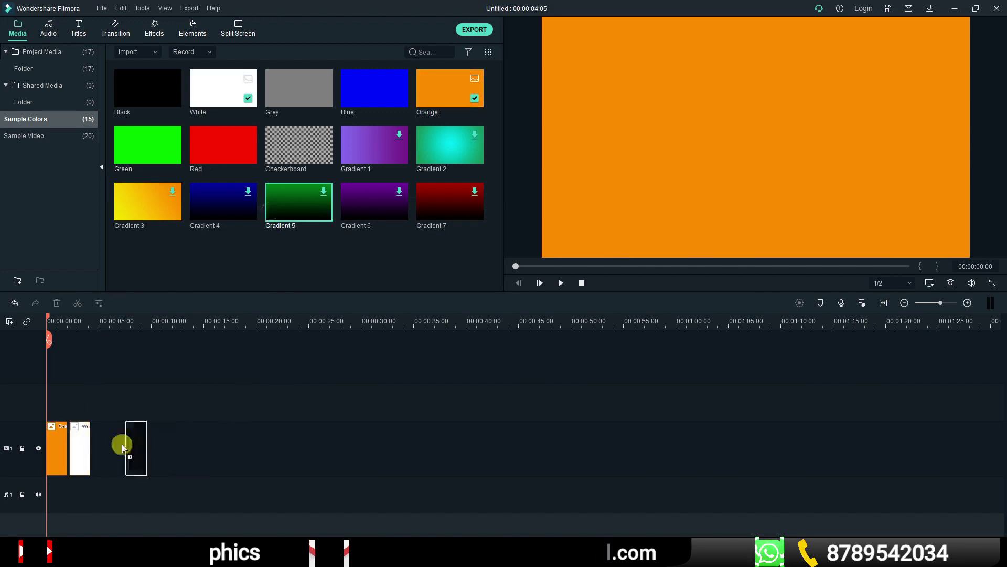
pyautogui.click(884, 303)
pyautogui.rightClick(342, 437)
pyautogui.click(348, 447)
pyautogui.press('Home')
pyautogui.press('space')
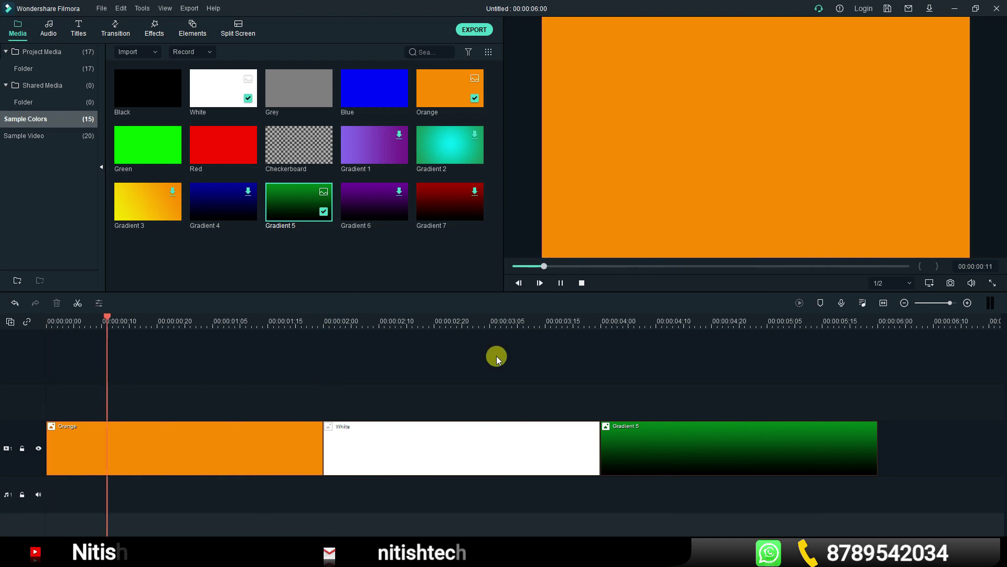
# Step: Stack the clips at the timeline start with Orange on track 3, White on track 2 and Gradient 5 on track 1
pyautogui.moveTo(229, 437); pyautogui.dragTo(229, 402)
pyautogui.moveTo(374, 447); pyautogui.dragTo(96, 447)
pyautogui.moveTo(370, 373); pyautogui.dragTo(231, 451)
pyautogui.moveTo(231, 465); pyautogui.dragTo(229, 402)
pyautogui.moveTo(653, 454); pyautogui.dragTo(98, 452)
pyautogui.moveTo(877, 318); pyautogui.dragTo(47, 320)
# Step: Shift the Orange clip up to Y position 288 in its transform settings, keeping the scale at 100%
pyautogui.doubleClick(177, 387)
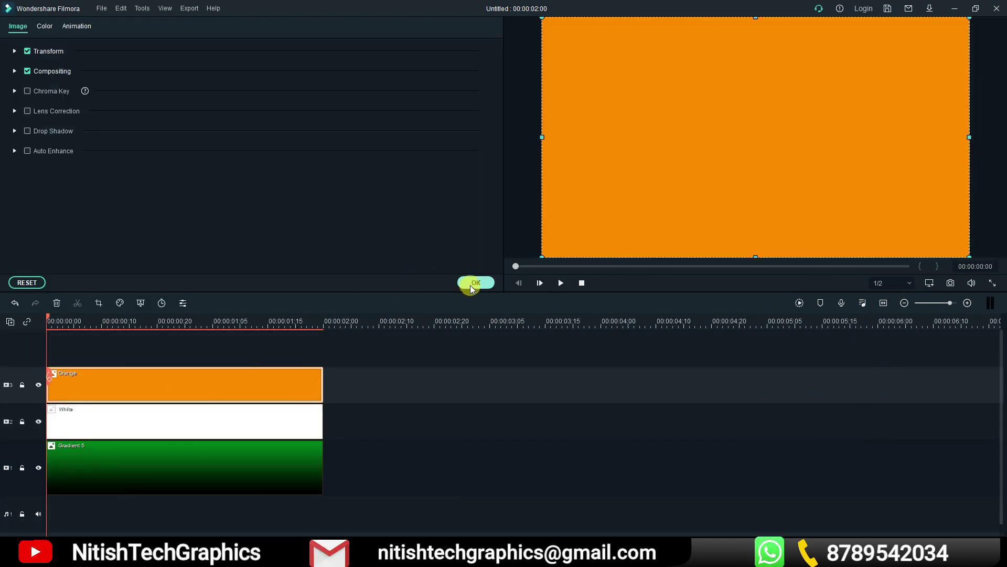
pyautogui.click(15, 52)
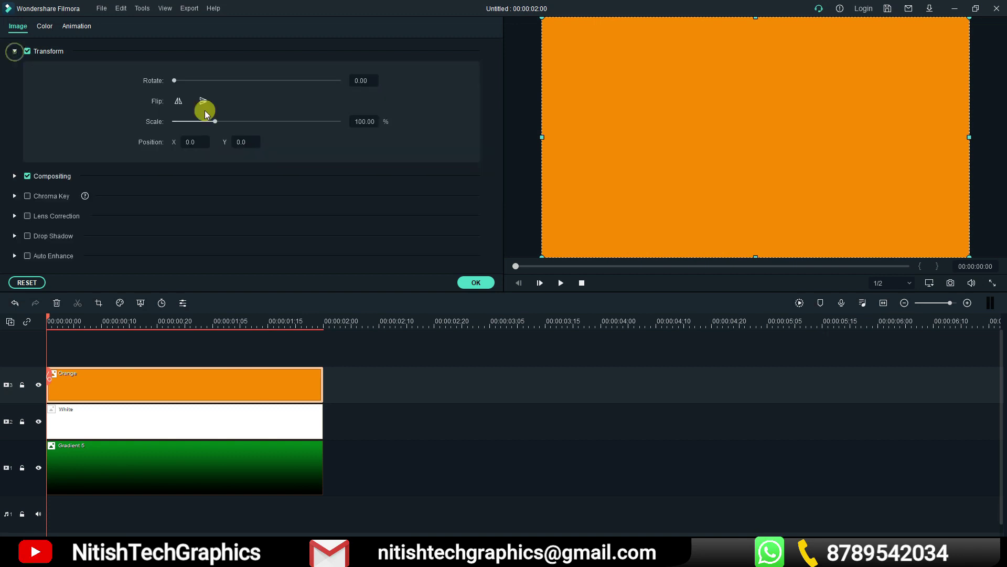
pyautogui.moveTo(217, 123)
pyautogui.mouseDown()
pyautogui.moveTo(202, 121)
pyautogui.moveTo(219, 126)
pyautogui.mouseUp()
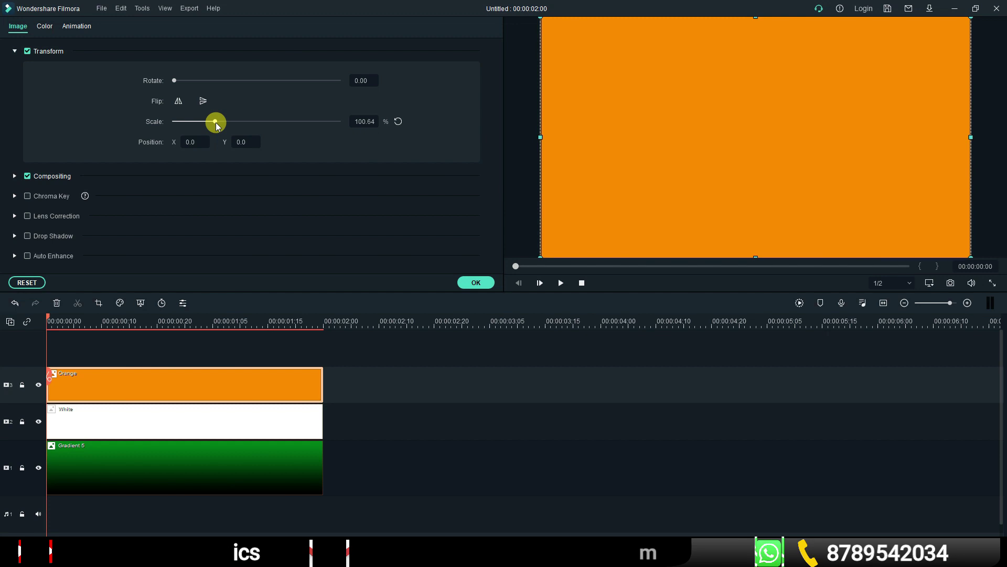
pyautogui.click(397, 120)
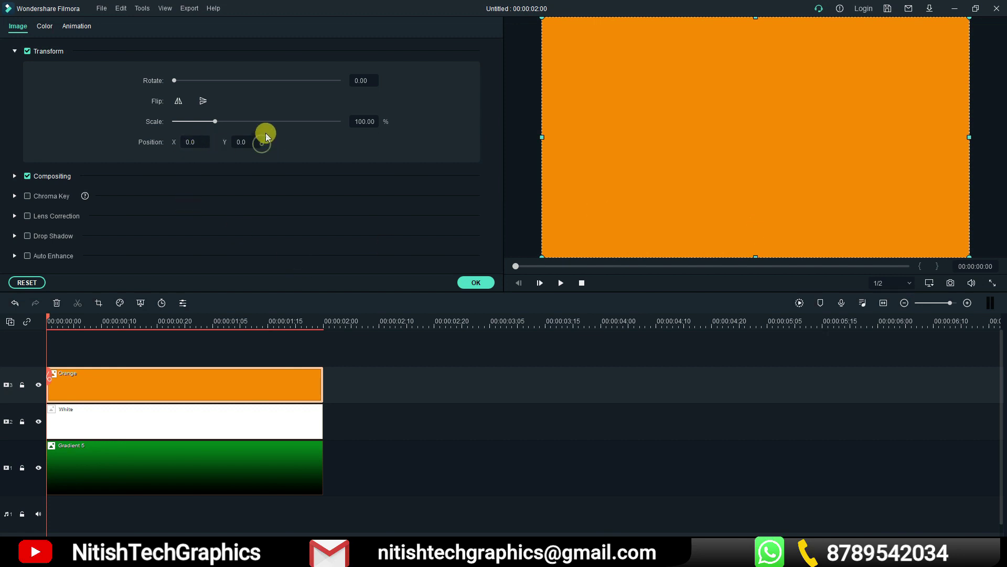
pyautogui.moveTo(252, 145); pyautogui.dragTo(438, 145)
pyautogui.write('281')
pyautogui.press('Return')
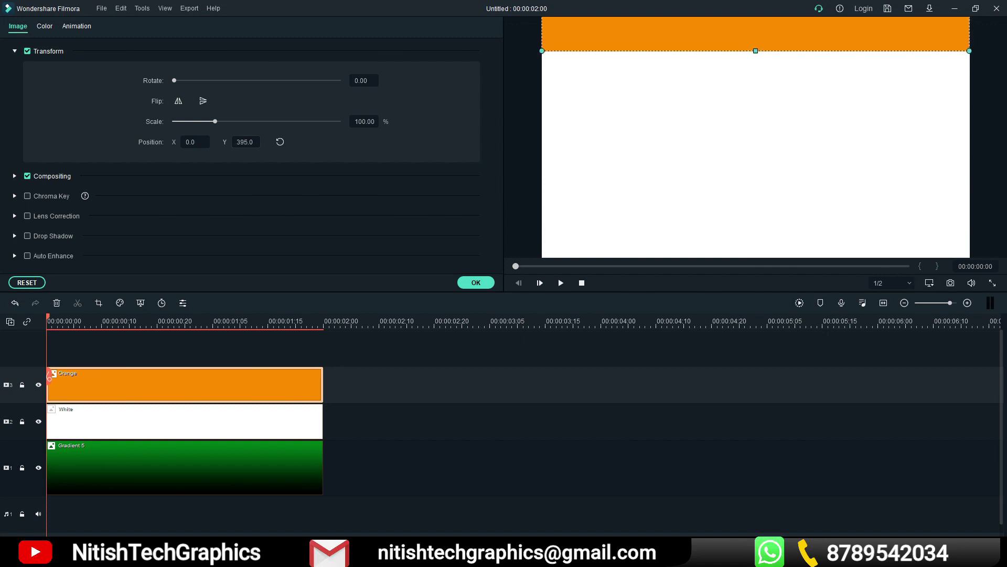
pyautogui.write('238')
pyautogui.press('Return')
pyautogui.moveTo(382, 144); pyautogui.dragTo(408, 145)
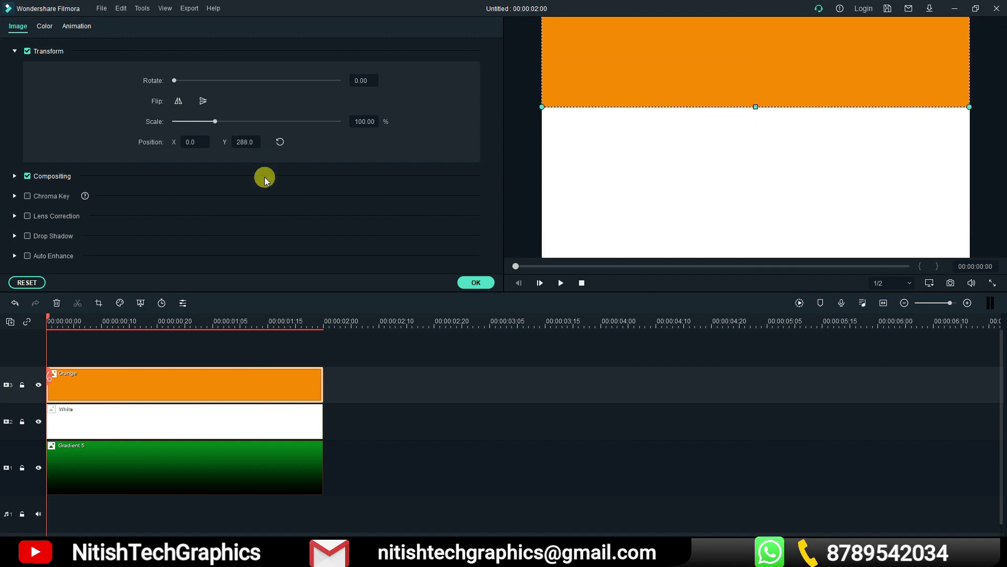
# Step: Move the Gradient 5 clip down to Y position -338 and shorten the White clip so the green band shows below it
pyautogui.click(254, 474)
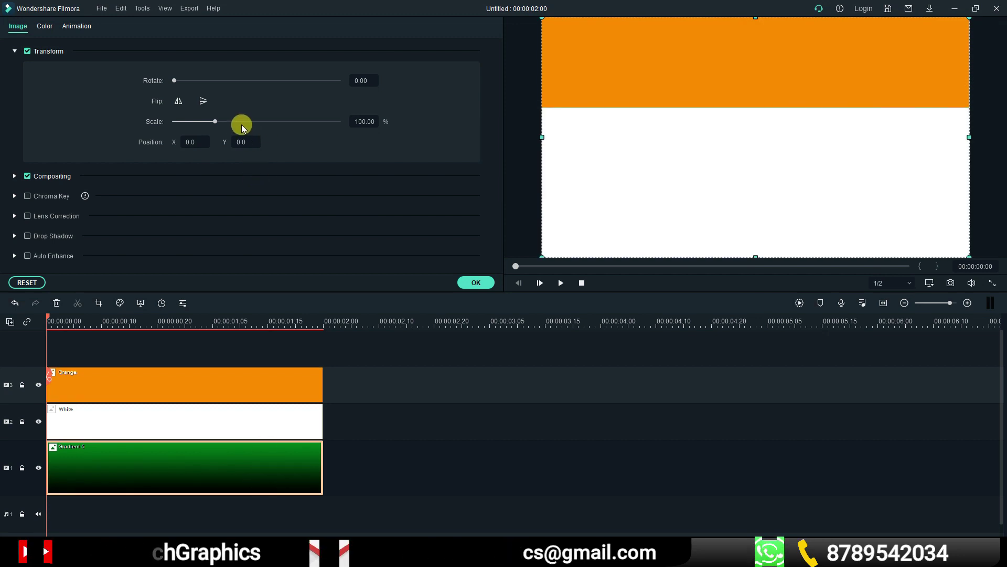
pyautogui.moveTo(249, 140); pyautogui.dragTo(158, 139)
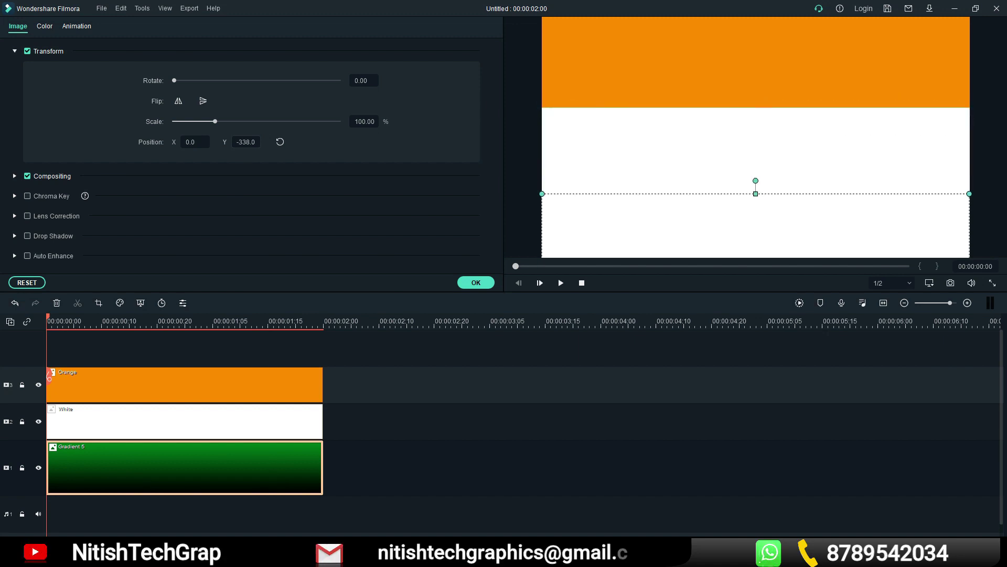
pyautogui.click(168, 427)
pyautogui.moveTo(754, 255); pyautogui.dragTo(755, 200)
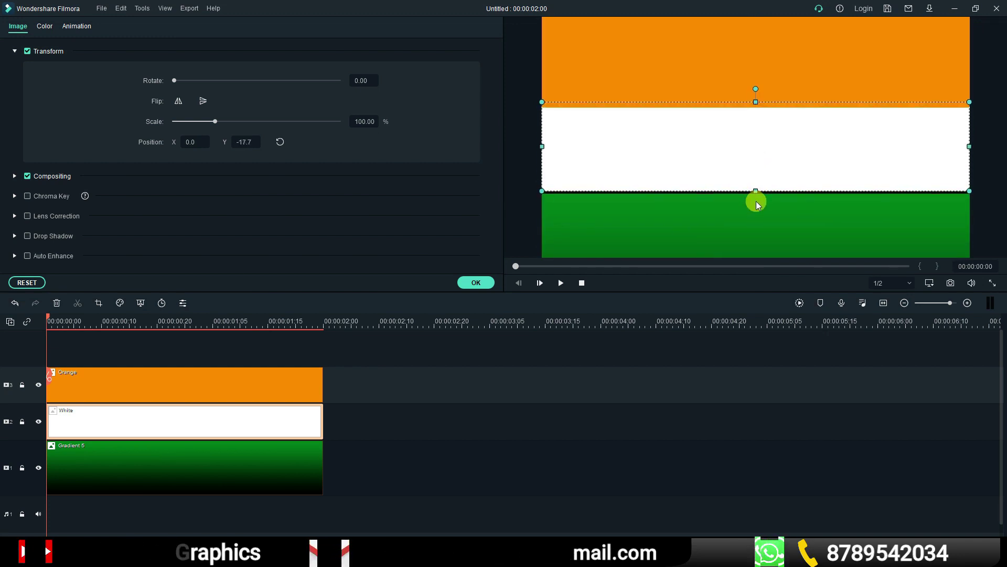
# Step: Fine-tune the vertical positions of the three color bands so they meet evenly, with the green clip at Y -325
pyautogui.click(757, 202)
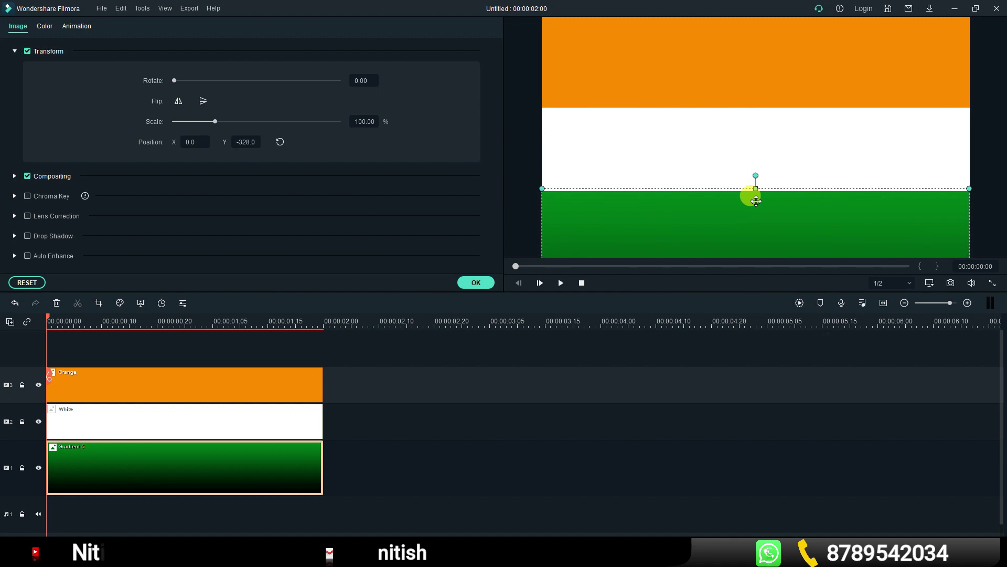
pyautogui.click(759, 169)
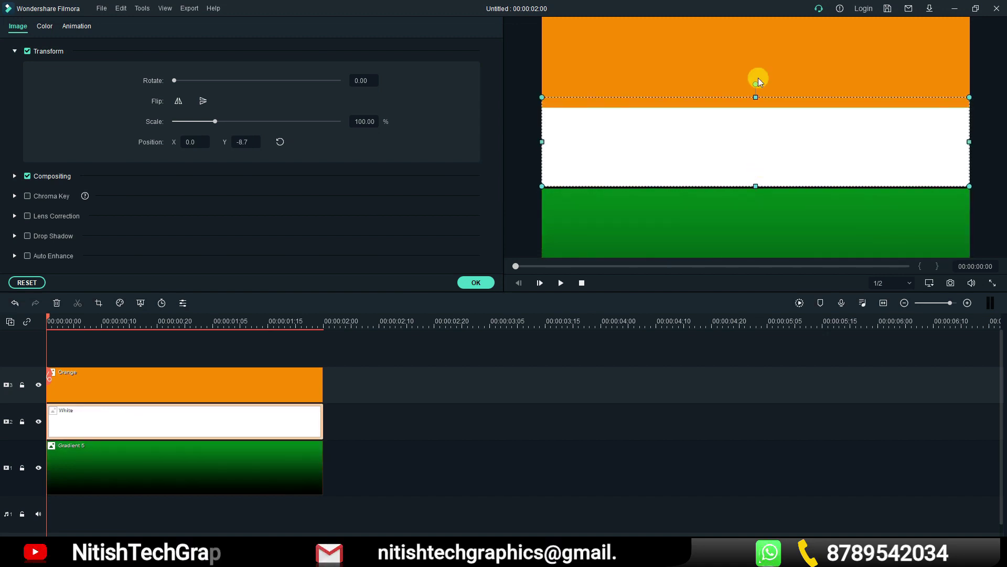
pyautogui.click(760, 42)
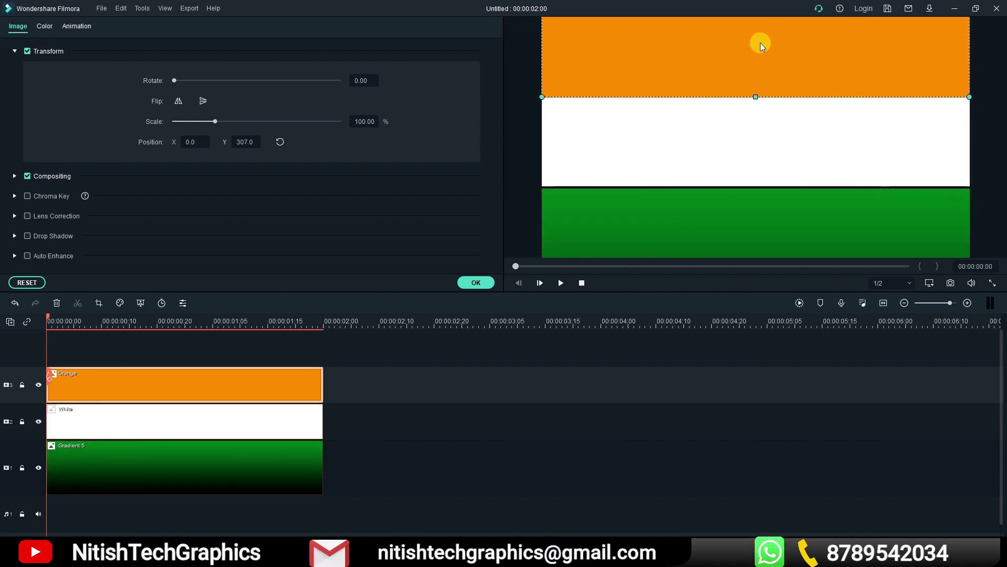
pyautogui.click(747, 255)
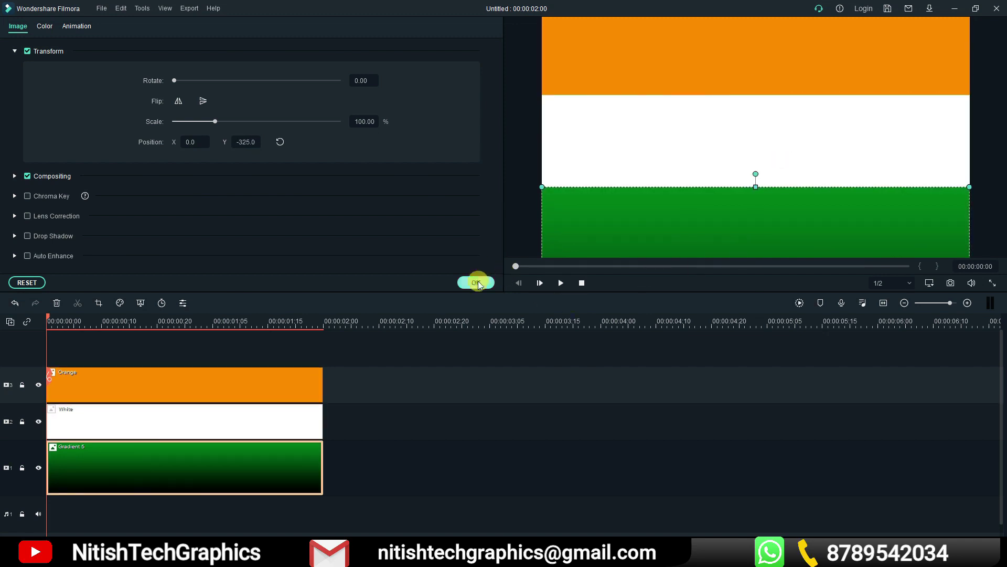
pyautogui.click(413, 408)
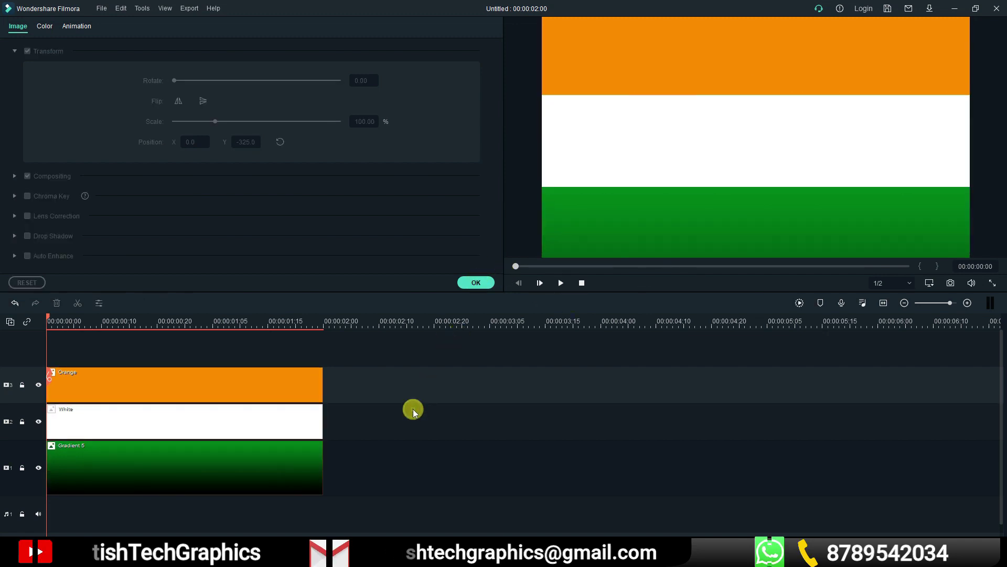
pyautogui.click(475, 283)
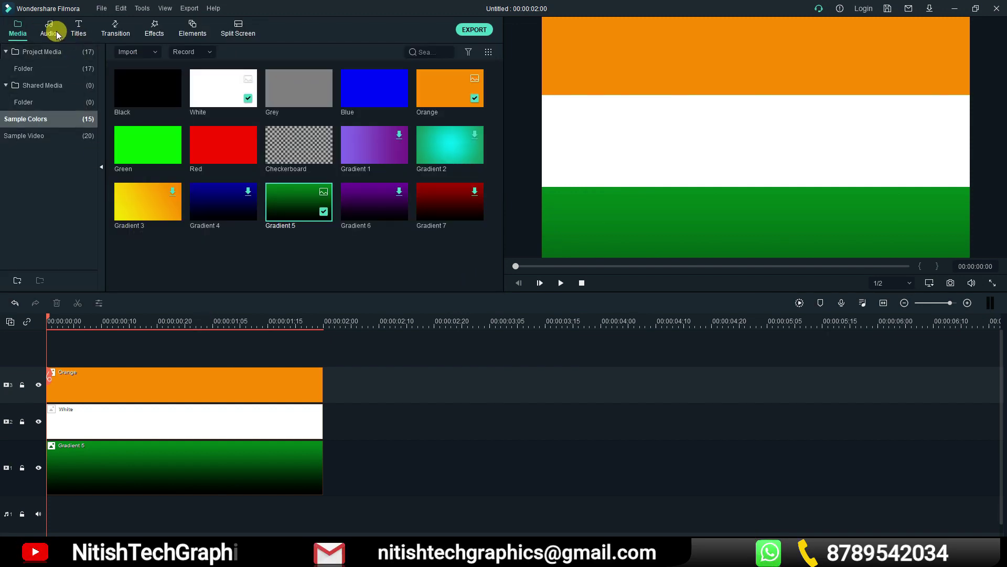
# Step: Place the Flag_of_India clip after the color bands on track 3, compare its stripes with the bands, and delete it
pyautogui.click(43, 52)
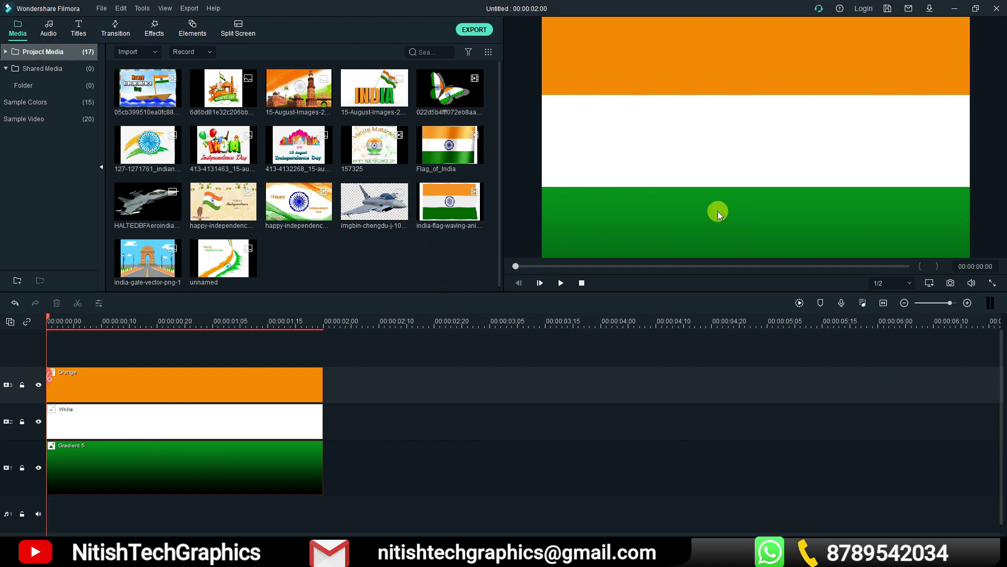
pyautogui.moveTo(394, 358); pyautogui.dragTo(376, 383)
pyautogui.click(562, 292)
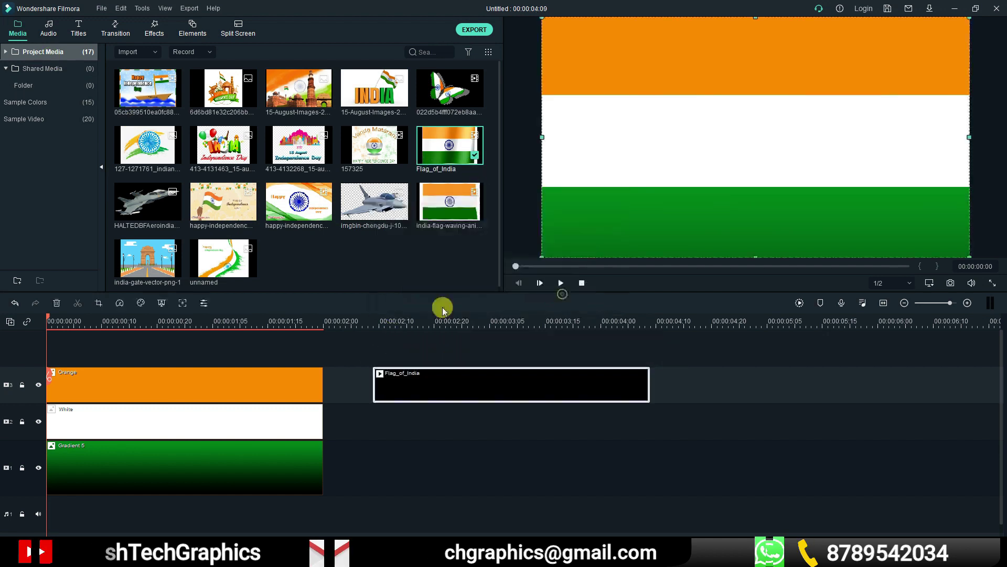
pyautogui.click(422, 317)
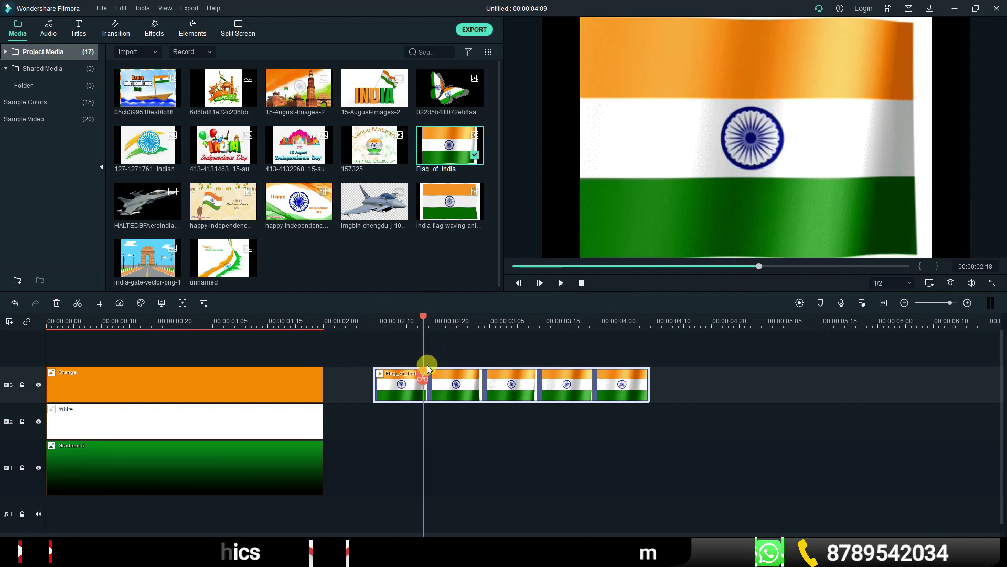
pyautogui.click(386, 362)
pyautogui.click(295, 363)
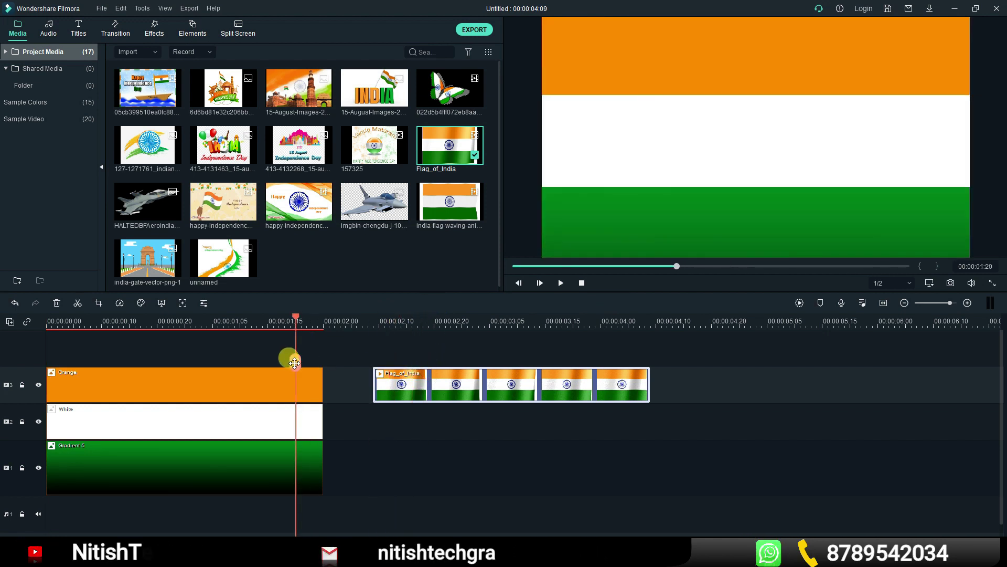
pyautogui.press('Delete')
pyautogui.click(341, 360)
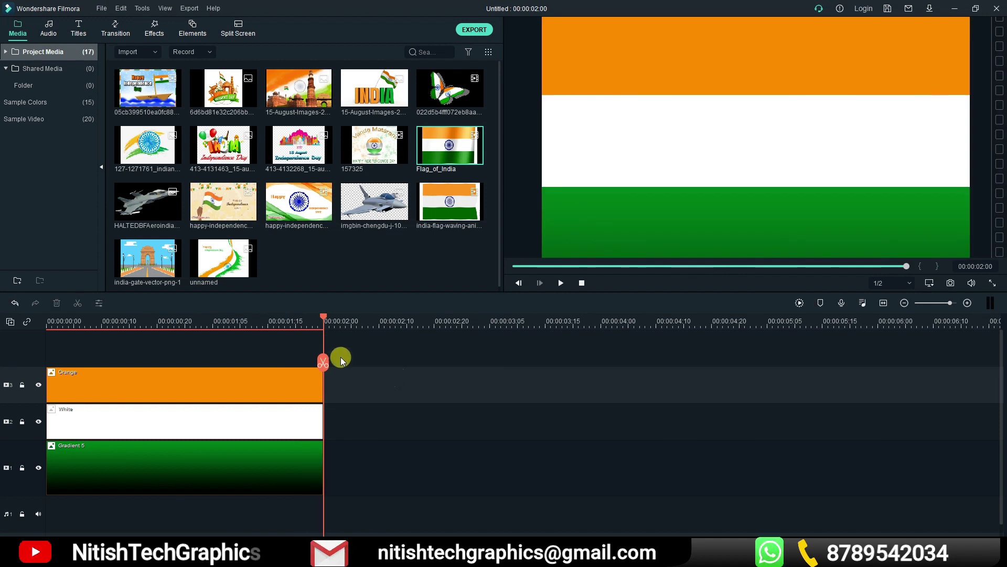
# Step: Fit the timeline, return the playhead to the start and group the Orange, White and Gradient 5 clips
pyautogui.click(884, 304)
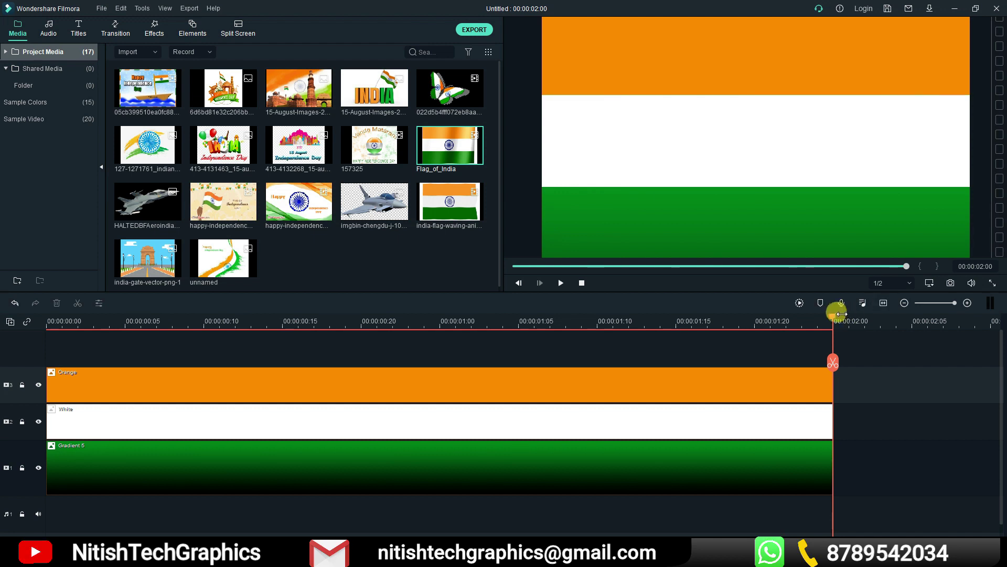
pyautogui.moveTo(835, 316); pyautogui.dragTo(47, 323)
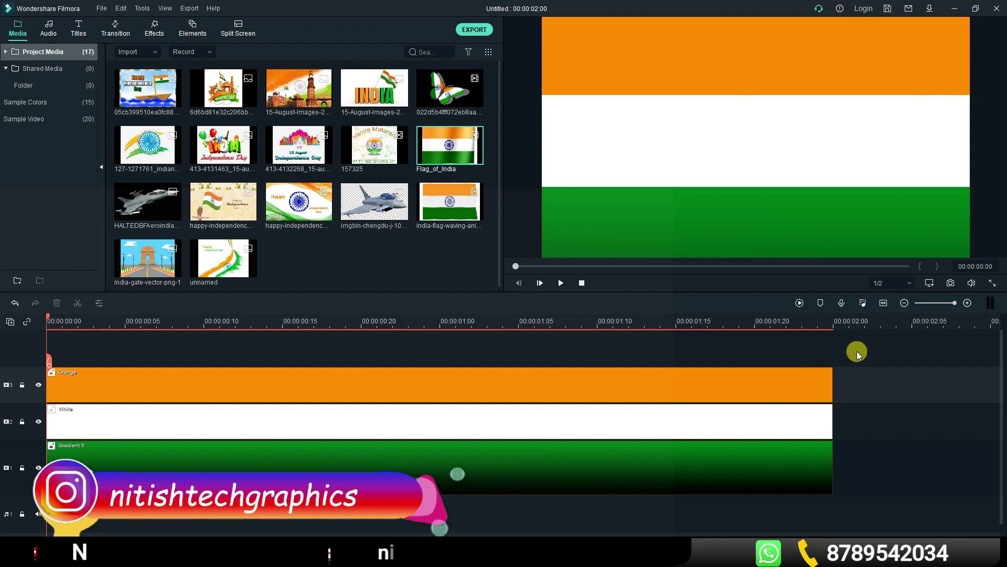
pyautogui.moveTo(857, 354); pyautogui.dragTo(542, 465)
pyautogui.rightClick(544, 464)
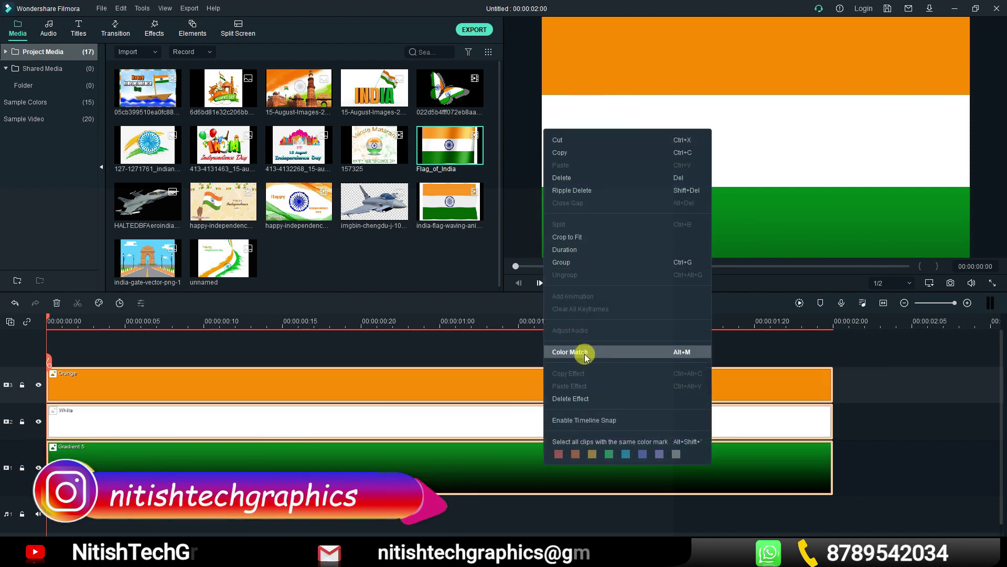
pyautogui.click(562, 263)
pyautogui.click(868, 392)
pyautogui.click(772, 378)
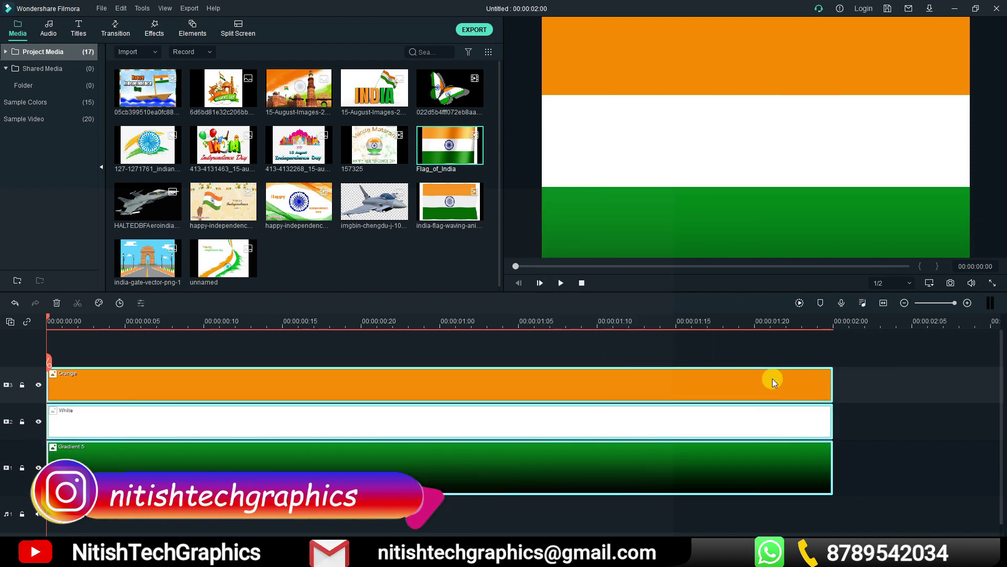
# Step: Try moving the grouped color clips along the timeline and undo the latest timeline changes
pyautogui.moveTo(770, 379); pyautogui.dragTo(786, 387)
pyautogui.hotkey('ctrl', 'z')
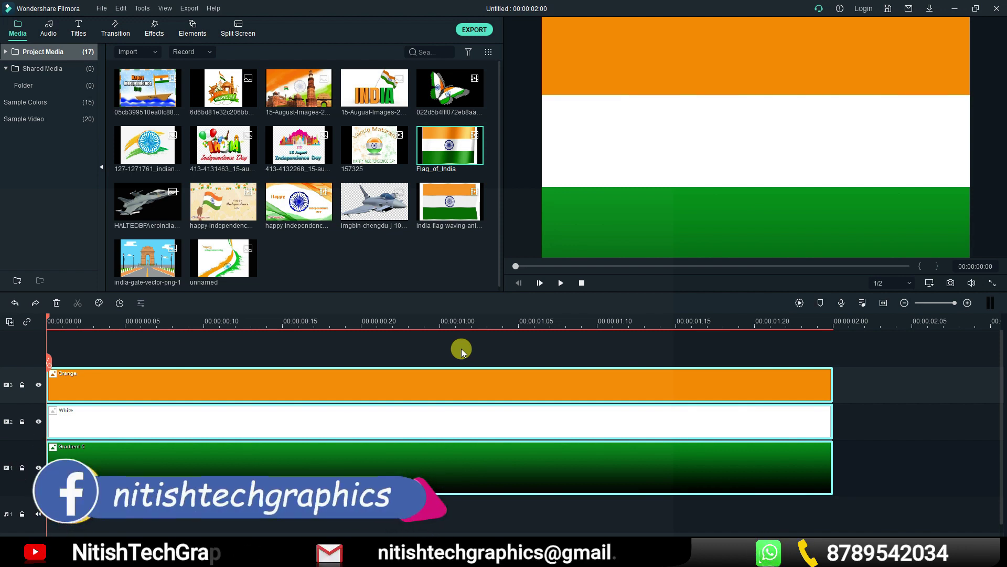
pyautogui.hotkey('ctrl', 'z')
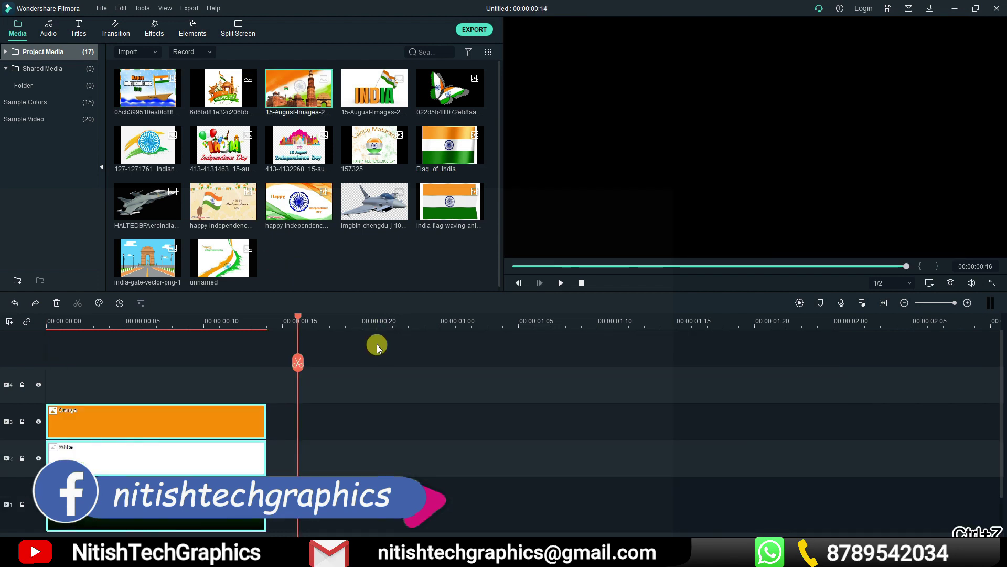
# Step: Add the Gradient 3 sample color to track 3 at 00:00:00:16, leaving a gap after the grouped bands
pyautogui.click(38, 102)
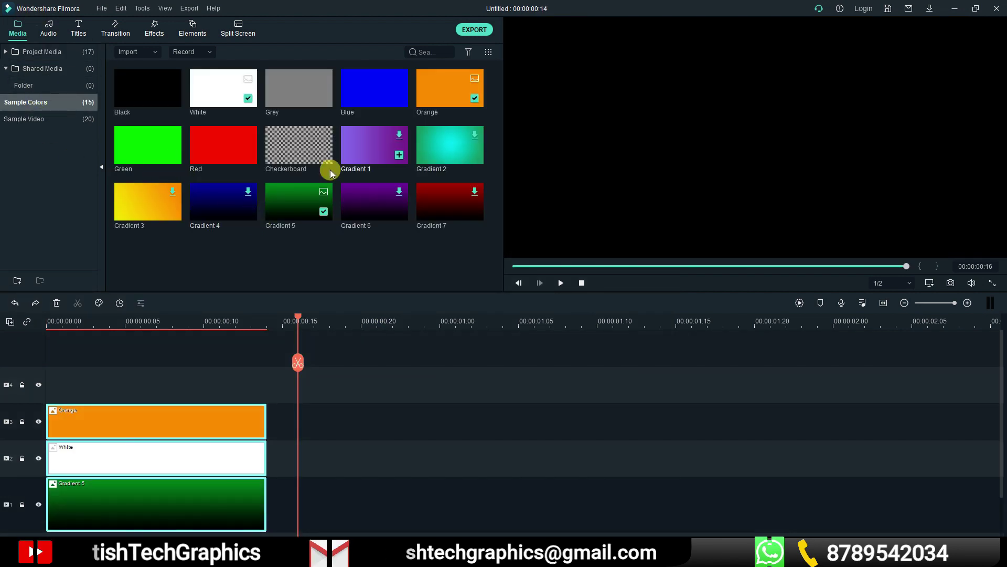
pyautogui.moveTo(149, 213); pyautogui.dragTo(300, 424)
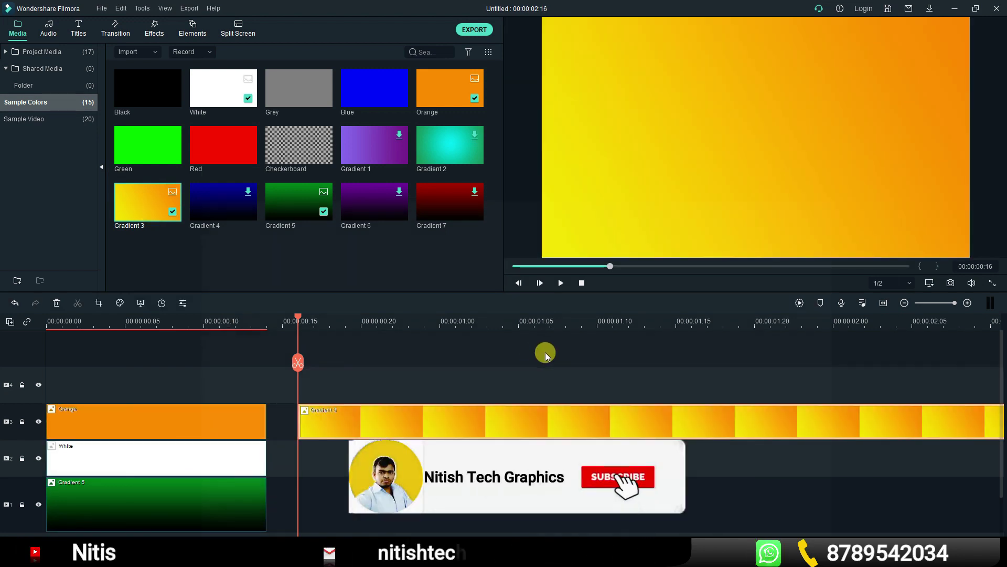
pyautogui.moveTo(695, 321); pyautogui.dragTo(632, 333)
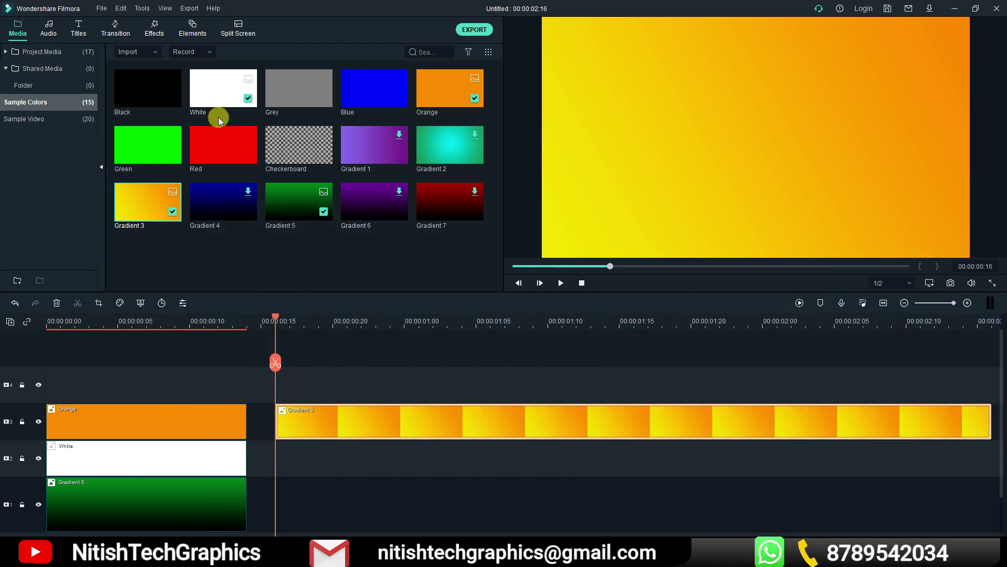
# Step: Place the INDIA lettering image from the project media on track 4 directly above Gradient 3 and open its image settings
pyautogui.click(46, 52)
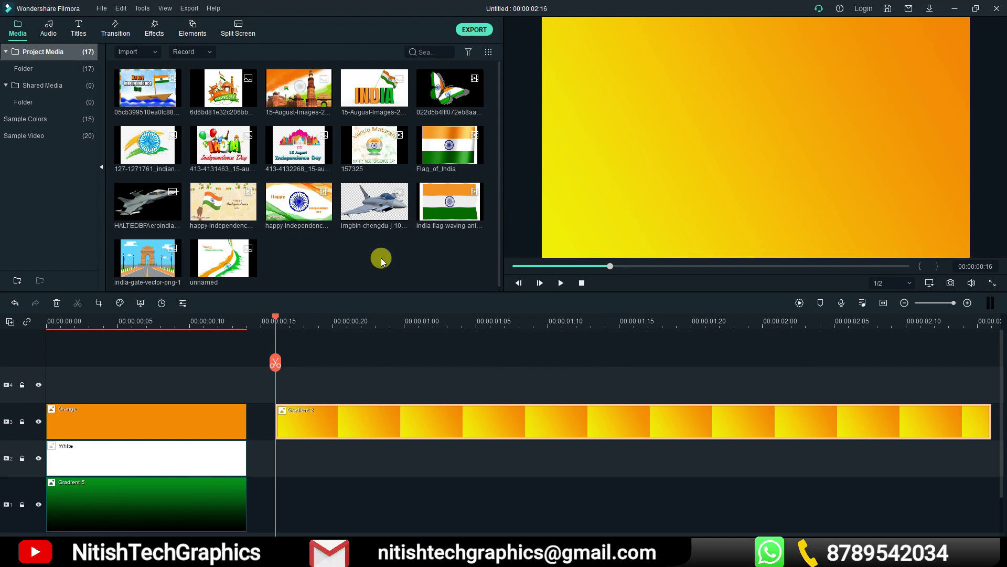
pyautogui.moveTo(361, 107); pyautogui.dragTo(280, 383)
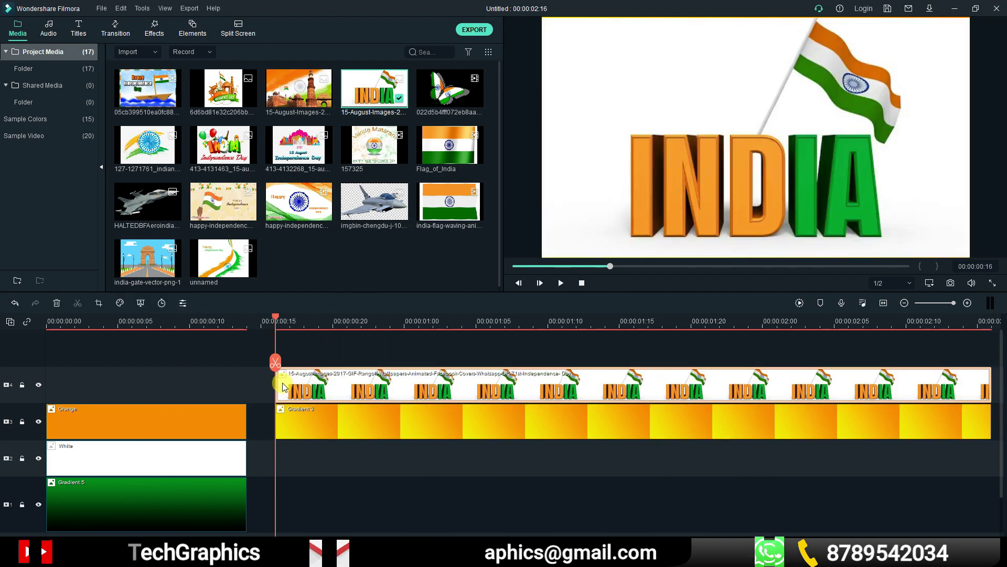
pyautogui.doubleClick(308, 388)
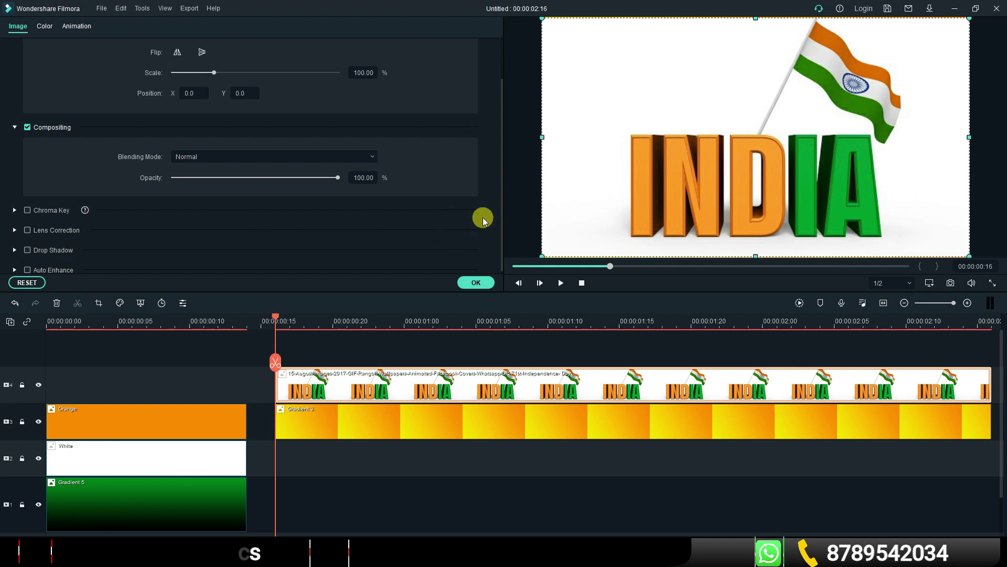
# Step: Scale the INDIA image down to 69.33% at the centre of the frame and set its blending mode to Darken
pyautogui.moveTo(543, 19); pyautogui.dragTo(672, 92)
pyautogui.moveTo(819, 207); pyautogui.dragTo(758, 167)
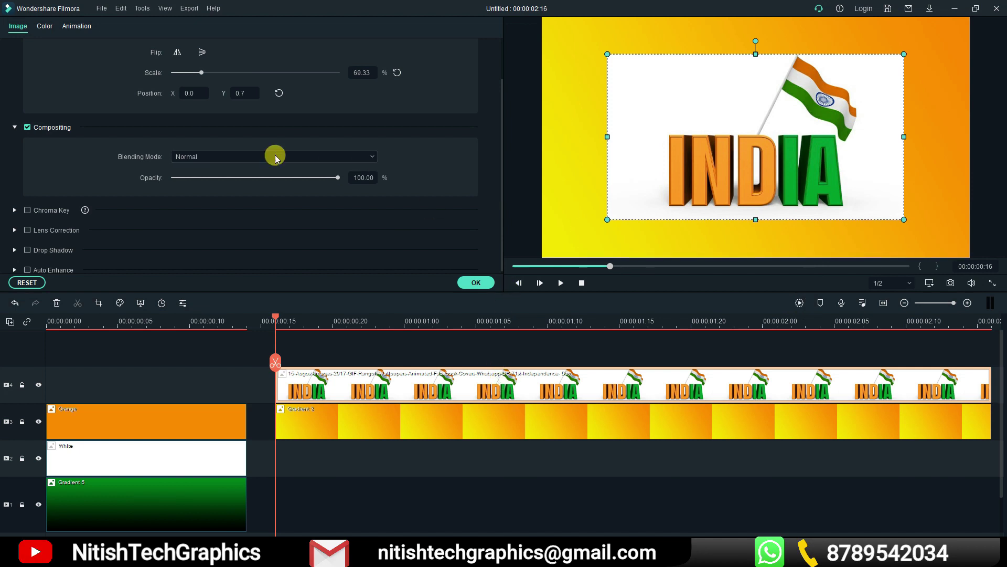
pyautogui.click(374, 157)
pyautogui.click(269, 199)
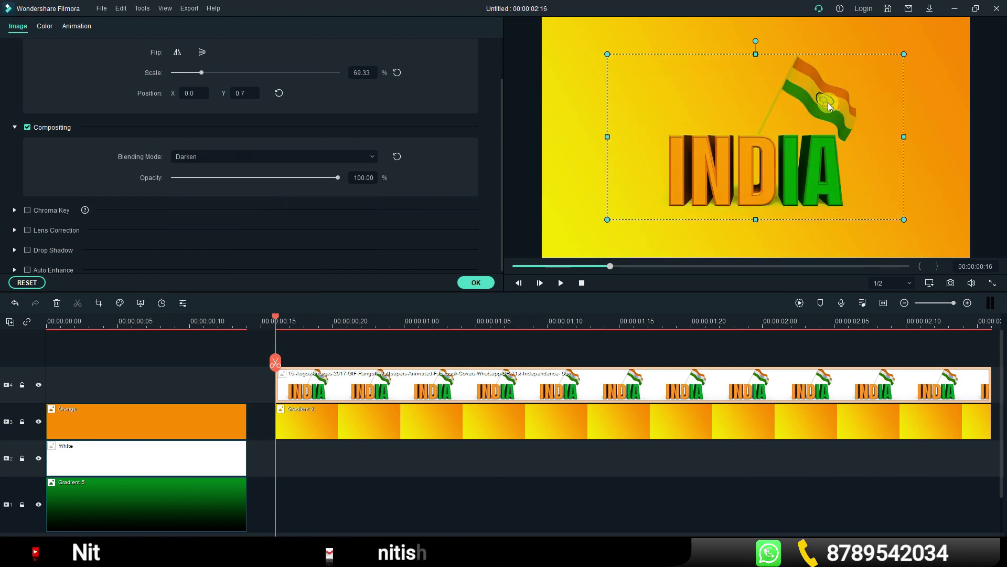
pyautogui.click(476, 283)
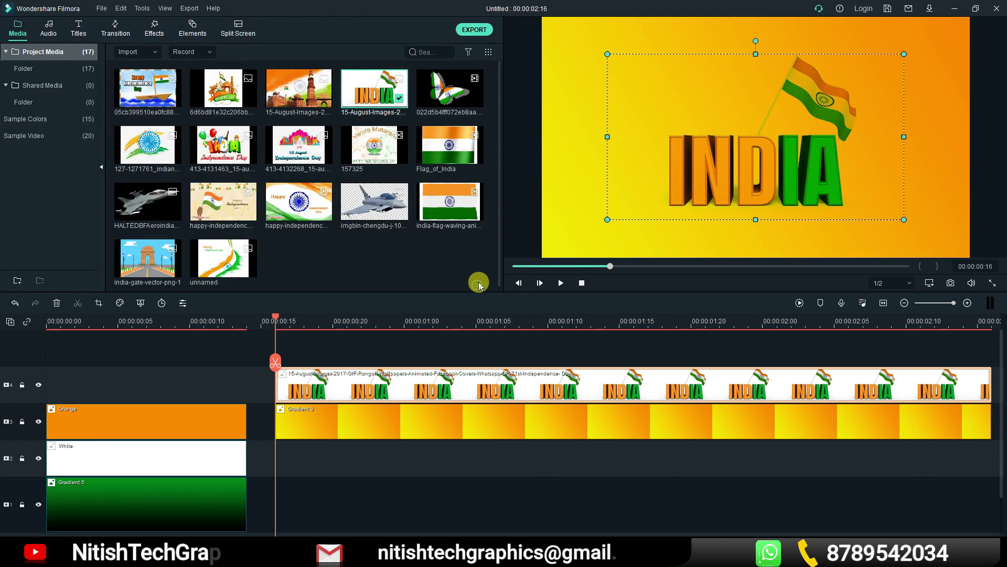
pyautogui.moveTo(681, 191); pyautogui.dragTo(681, 192)
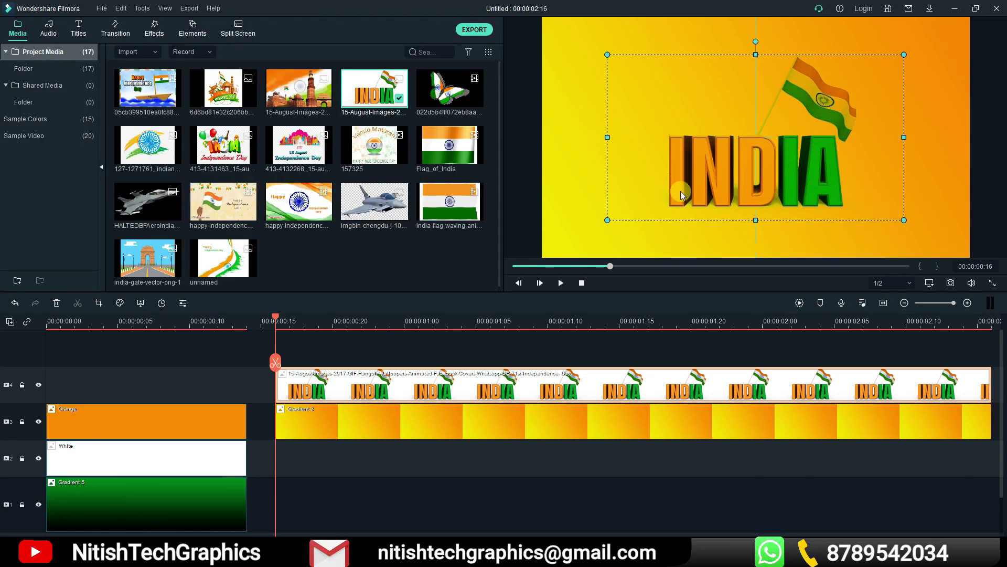
# Step: Add a custom animation keyframe to the INDIA image at 00:00:00:16, moving it past the frame's right edge to X 588.6, Y -7.0
pyautogui.doubleClick(388, 386)
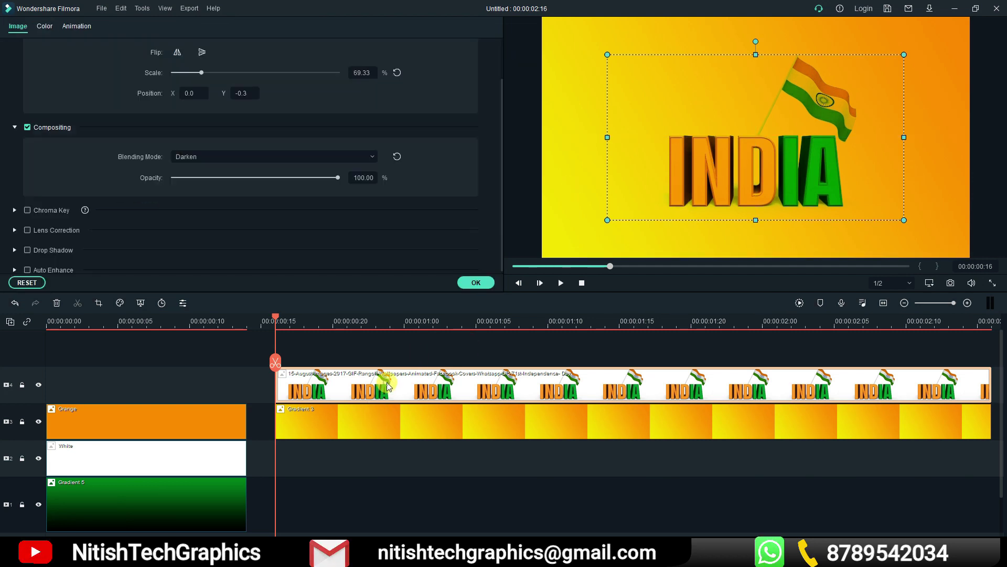
pyautogui.click(78, 26)
pyautogui.click(55, 47)
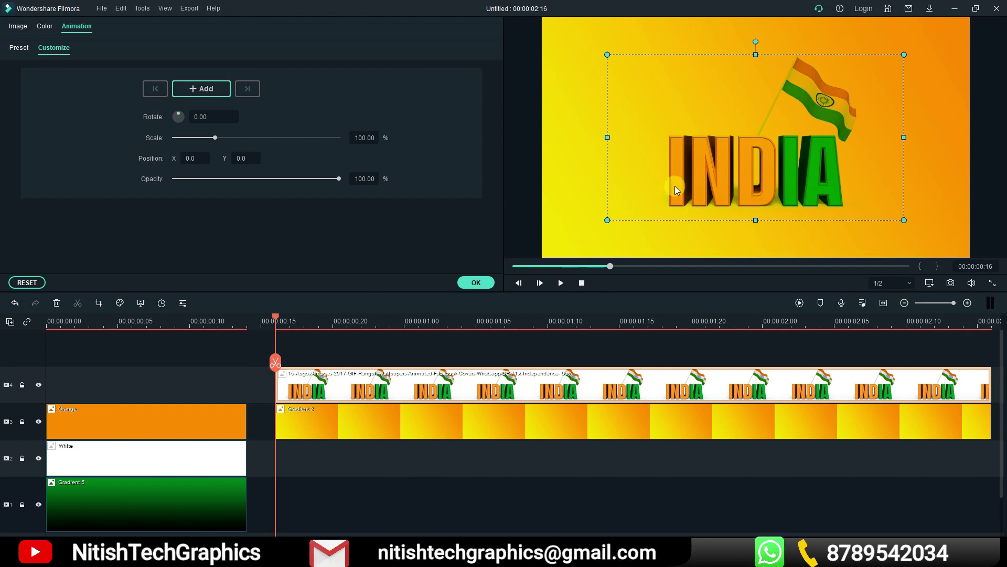
pyautogui.moveTo(674, 185); pyautogui.dragTo(986, 192)
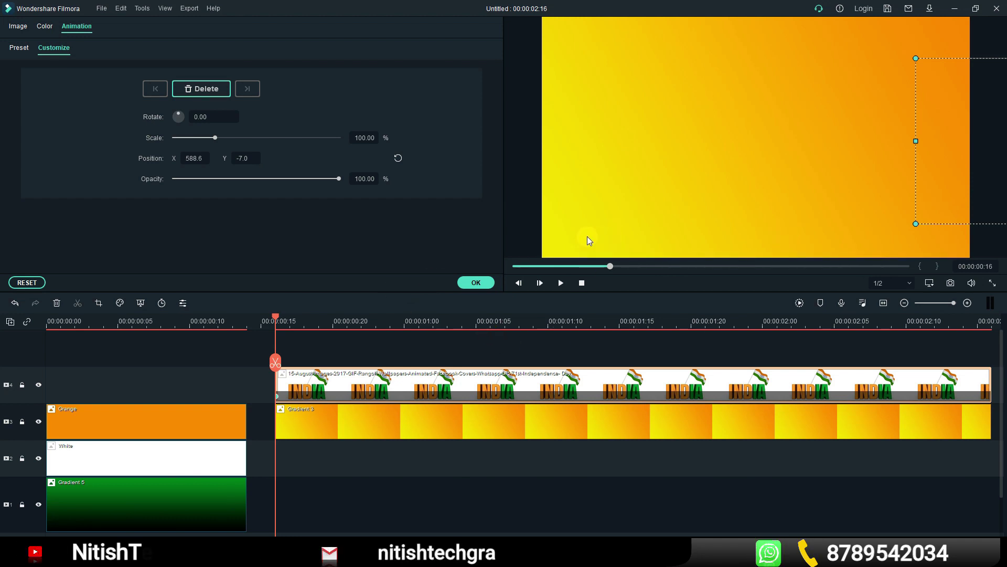
pyautogui.moveTo(191, 159); pyautogui.dragTo(111, 159)
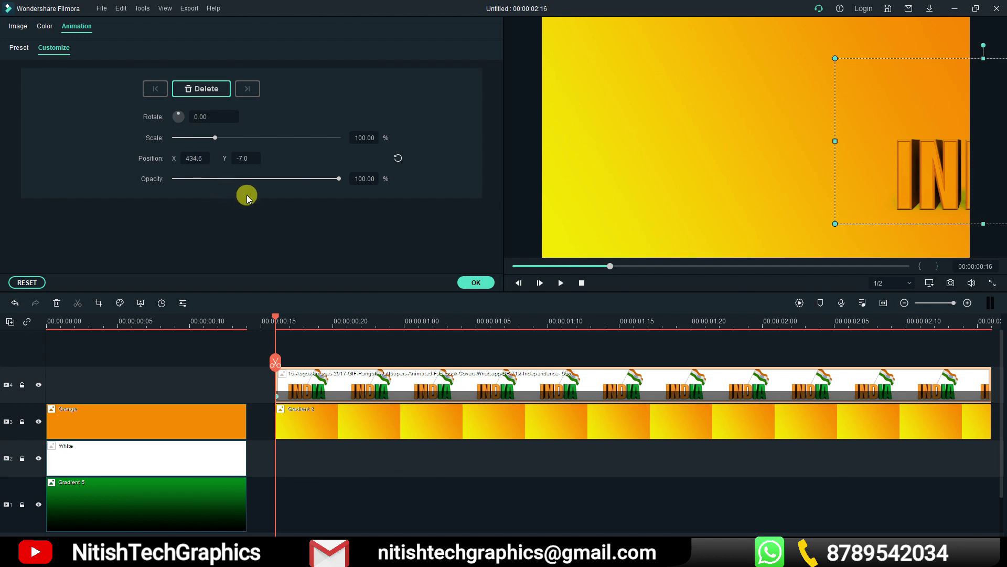
pyautogui.hotkey('ctrl', 'z')
# Step: Keyframe the INDIA image at 00:00:01:08 with position X 36.6 so it slides into the frame
pyautogui.moveTo(278, 370); pyautogui.dragTo(534, 355)
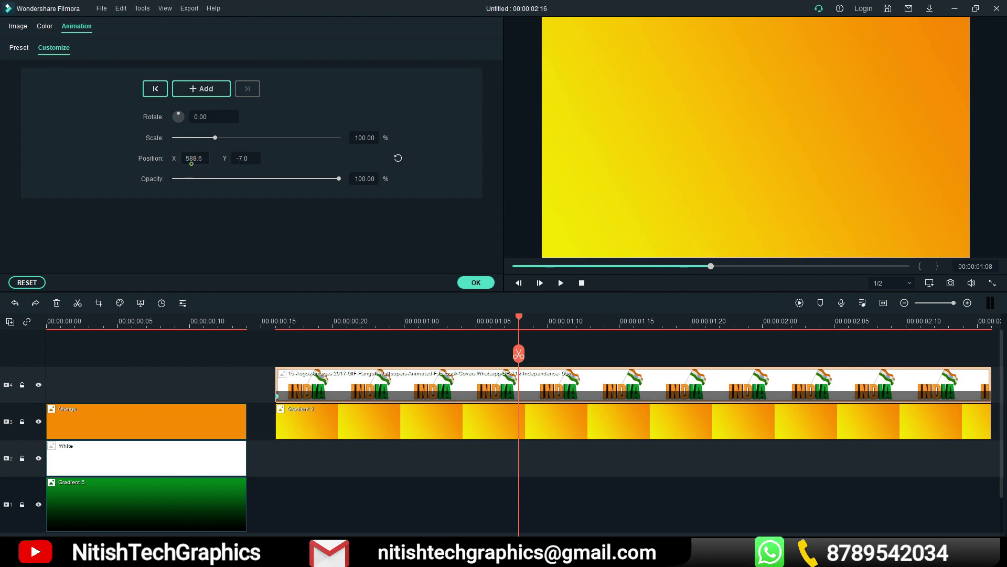
pyautogui.moveTo(195, 157); pyautogui.dragTo(279, 158)
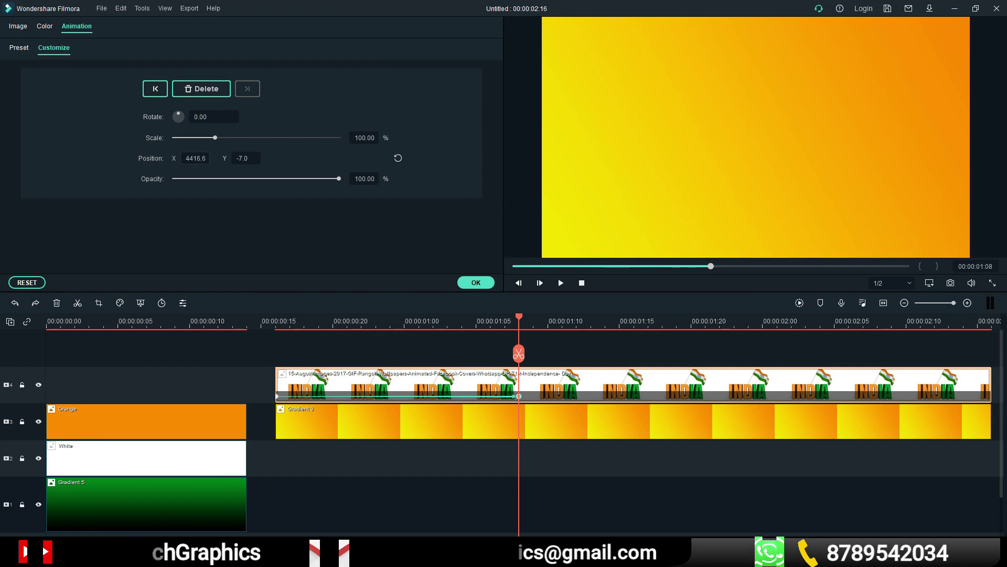
pyautogui.click(191, 162)
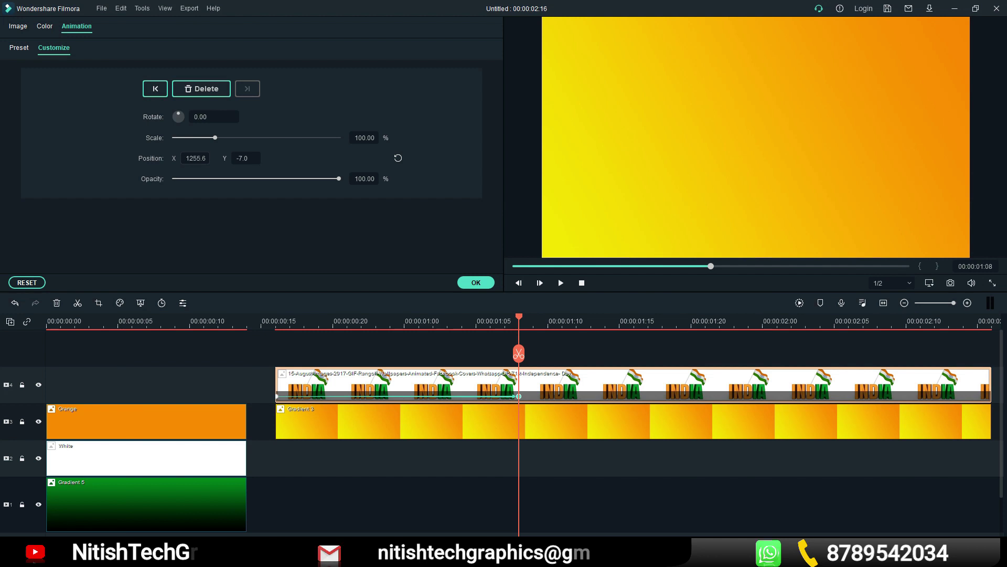
pyautogui.scroll(-5, 191, 162)
pyautogui.scroll(2, 195, 158)
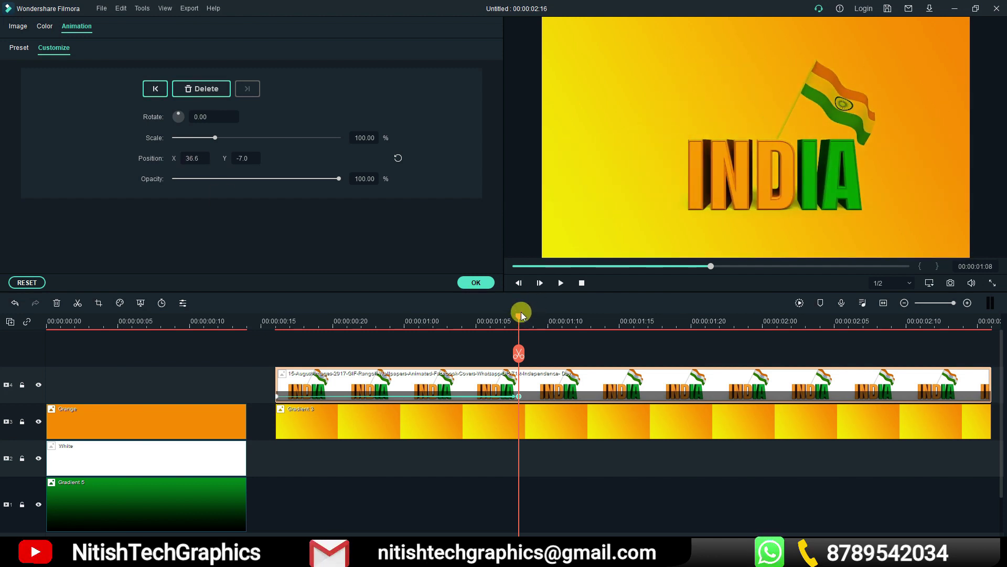
# Step: Play back the INDIA image's slide-in from the clip start and apply the animation settings
pyautogui.moveTo(521, 314); pyautogui.dragTo(287, 322)
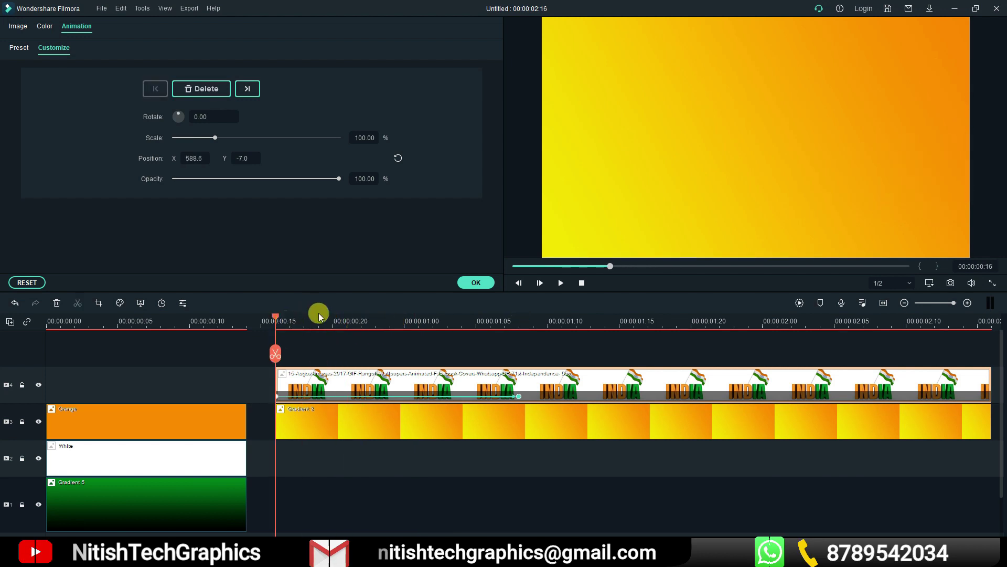
pyautogui.press('space')
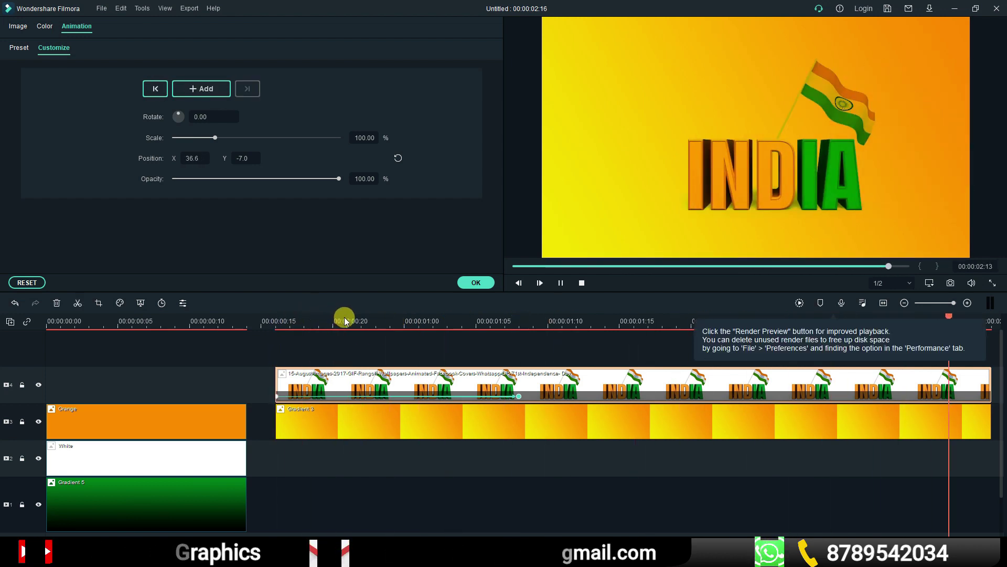
pyautogui.moveTo(991, 321); pyautogui.dragTo(290, 339)
pyautogui.press('space')
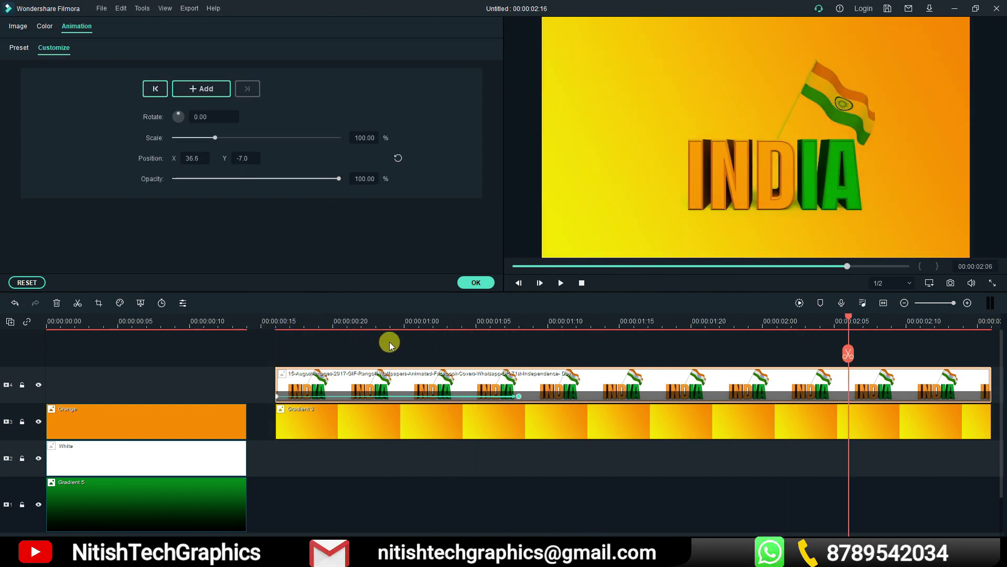
pyautogui.click(472, 283)
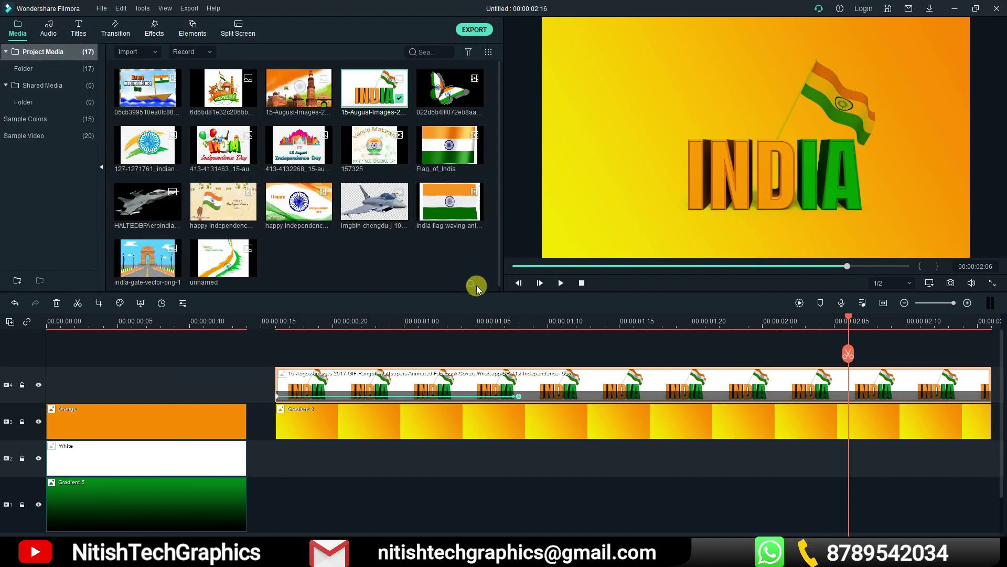
# Step: Place the butterfly clip on track 5 above the INDIA image, shrink it and move it outside the frame's left edge
pyautogui.moveTo(375, 341); pyautogui.dragTo(287, 336)
pyautogui.click(576, 291)
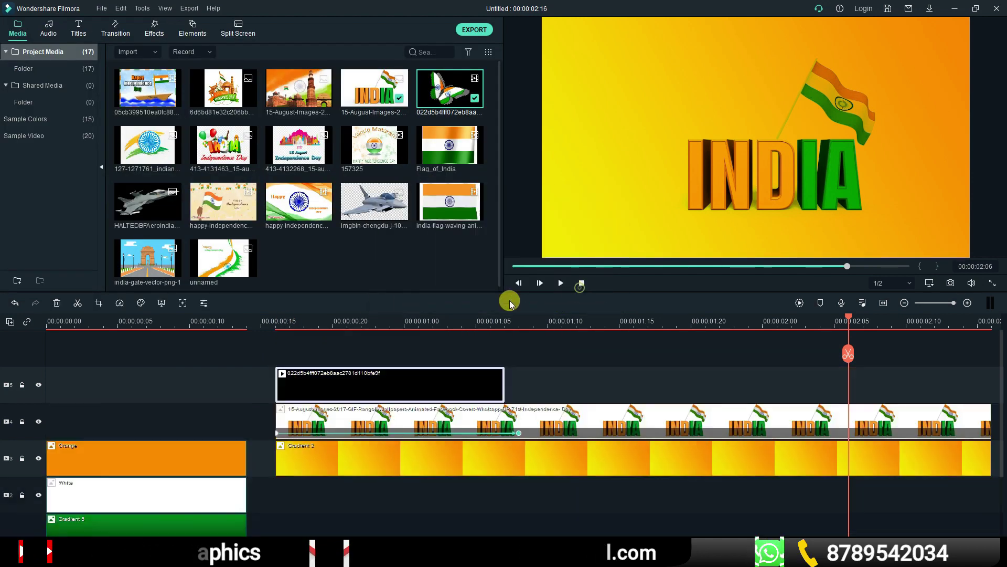
pyautogui.doubleClick(490, 385)
pyautogui.moveTo(736, 169); pyautogui.dragTo(713, 189)
pyautogui.moveTo(643, 220); pyautogui.dragTo(489, 142)
pyautogui.moveTo(485, 334); pyautogui.dragTo(285, 331)
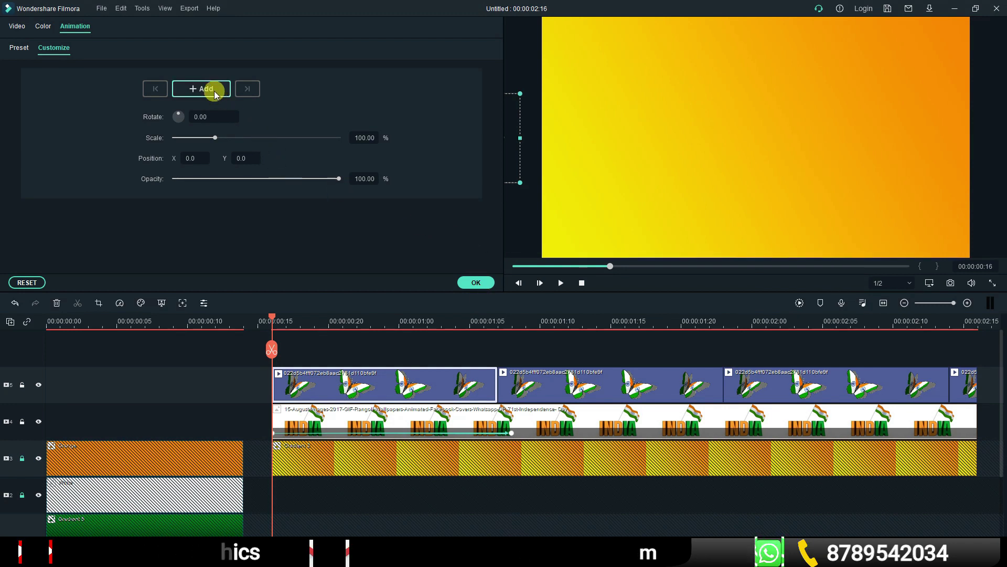
# Step: Keyframe the first butterfly clip's position with X 137.0 at 00:00:00:16 and X 307.0 at 00:00:00:21
pyautogui.click(206, 89)
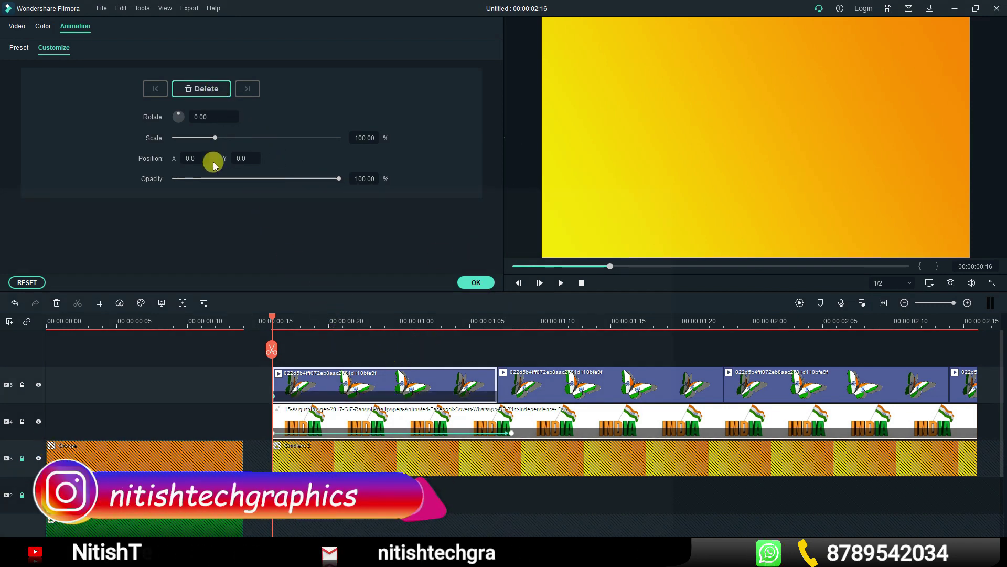
pyautogui.moveTo(191, 161); pyautogui.dragTo(231, 158)
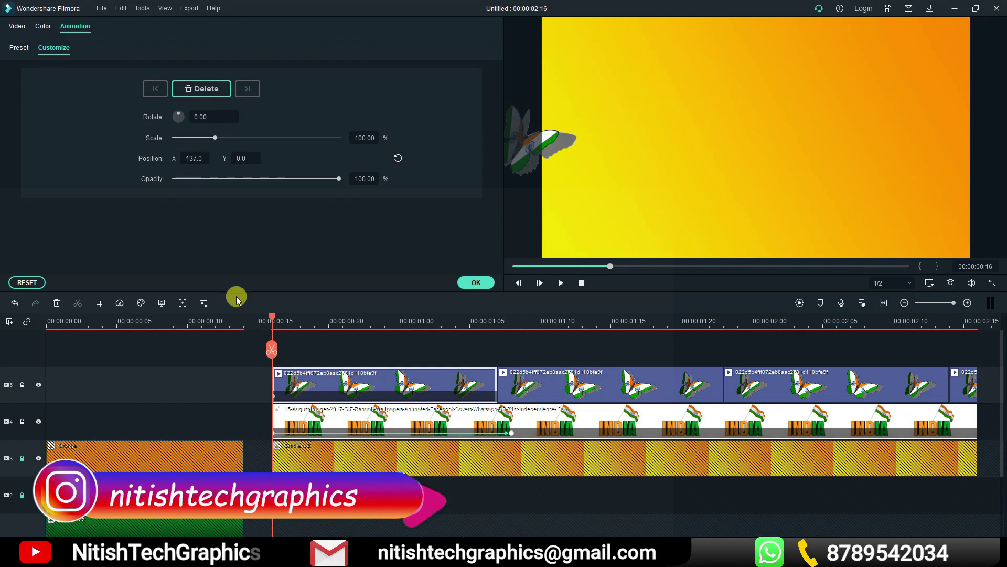
pyautogui.moveTo(289, 343); pyautogui.dragTo(344, 348)
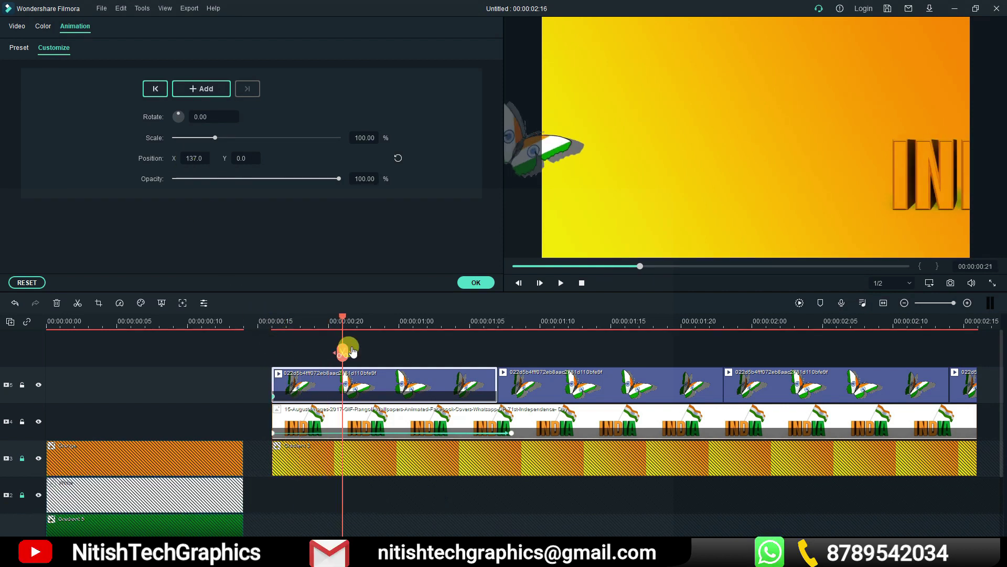
pyautogui.moveTo(194, 168); pyautogui.dragTo(208, 167)
# Step: Extend the butterfly's flight with position keyframes of X 510.0 at 00:00:01:04 and X 515.0 at 00:00:01:06
pyautogui.moveTo(342, 348); pyautogui.dragTo(471, 347)
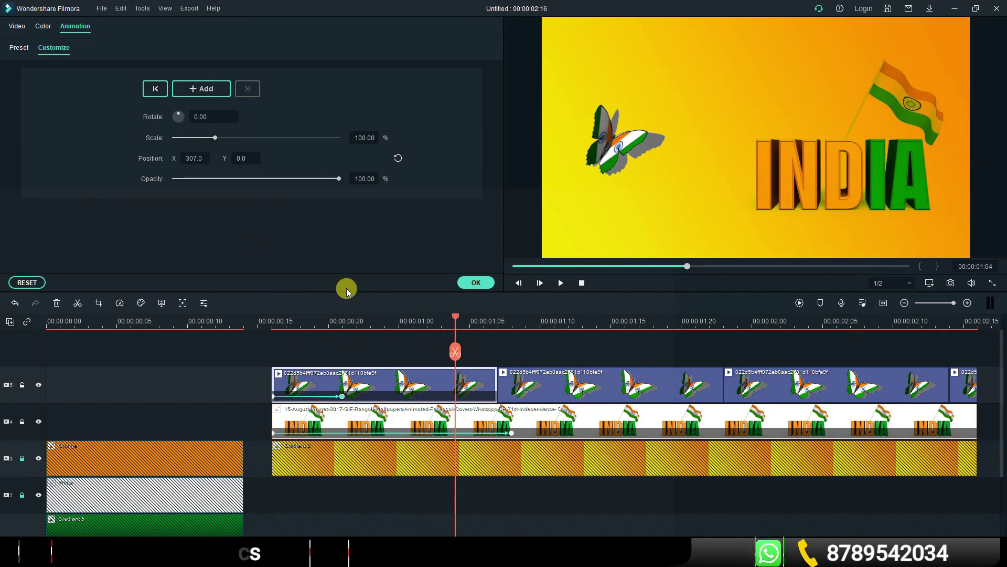
pyautogui.moveTo(194, 170); pyautogui.dragTo(209, 169)
pyautogui.moveTo(455, 355); pyautogui.dragTo(499, 358)
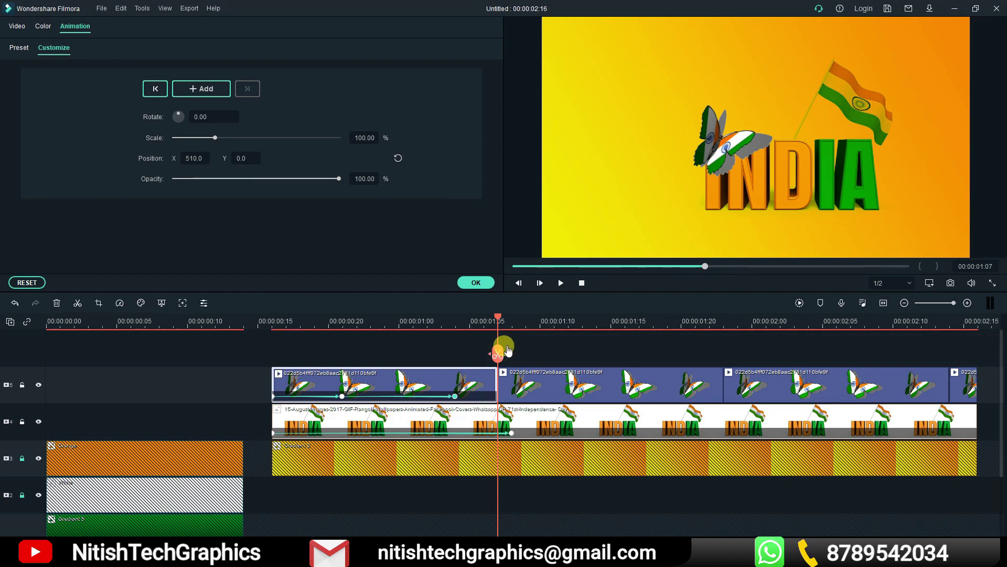
pyautogui.moveTo(501, 353); pyautogui.dragTo(495, 351)
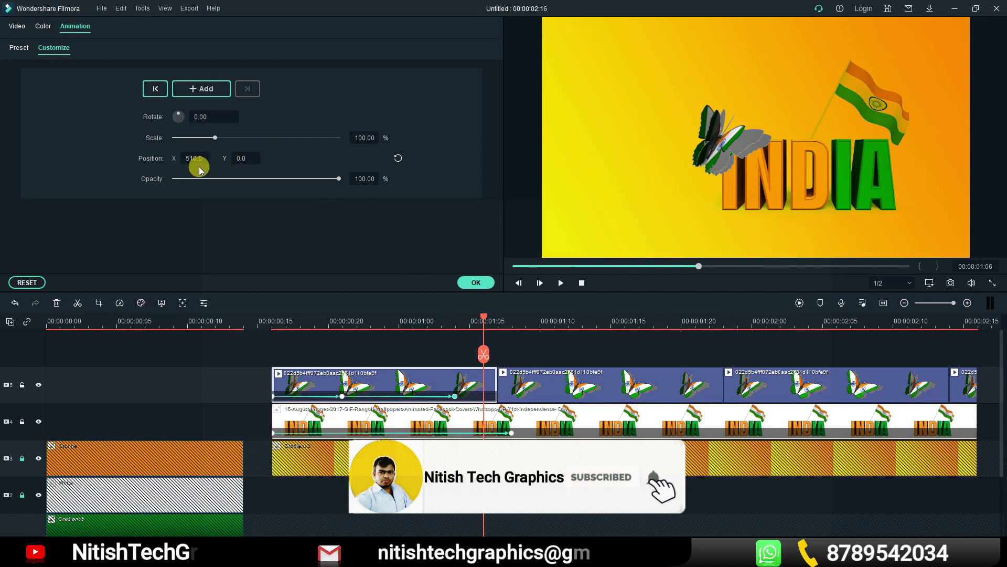
pyautogui.moveTo(189, 163); pyautogui.dragTo(192, 164)
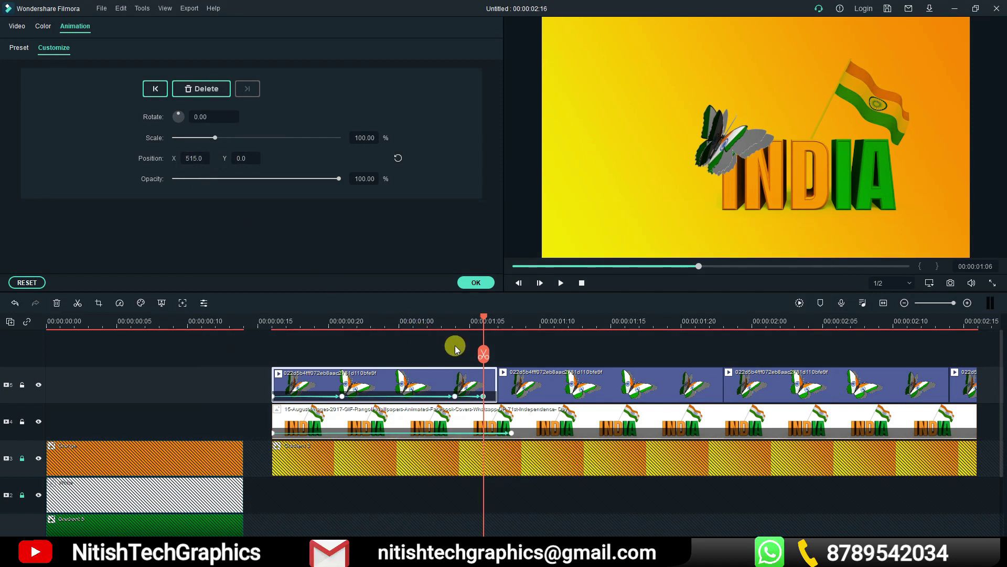
# Step: Play back the butterfly and INDIA animations from the clip start several times to check their combined movement
pyautogui.moveTo(484, 322); pyautogui.dragTo(273, 328)
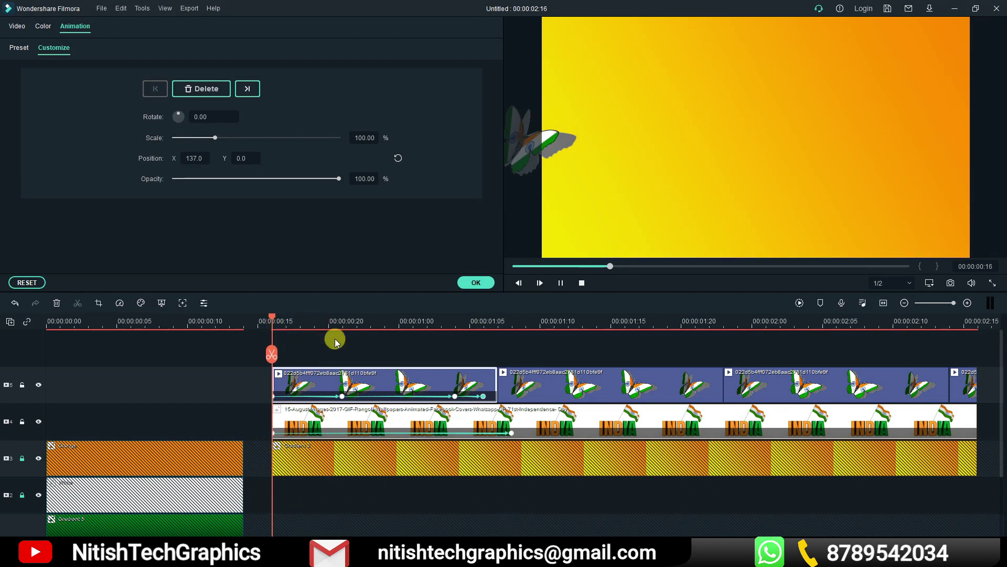
pyautogui.press('space')
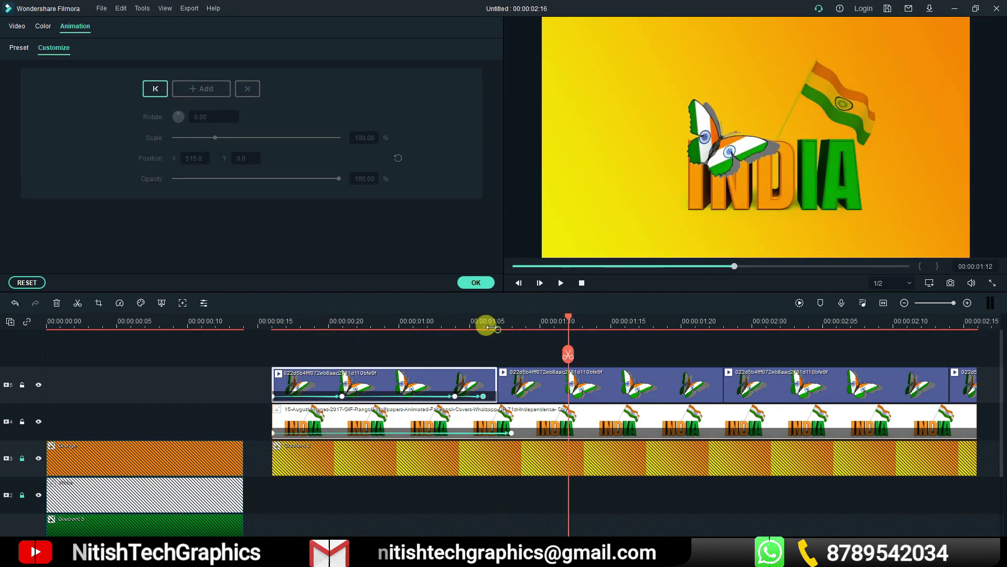
pyautogui.click(274, 326)
pyautogui.press('space')
pyautogui.press('space')
pyautogui.moveTo(793, 325); pyautogui.dragTo(683, 326)
pyautogui.click(283, 325)
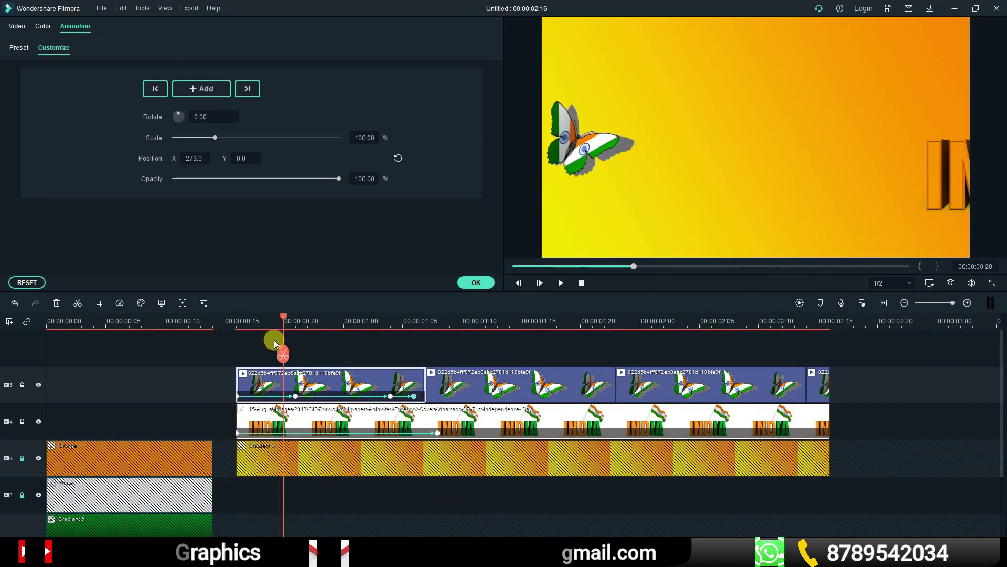
pyautogui.press('space')
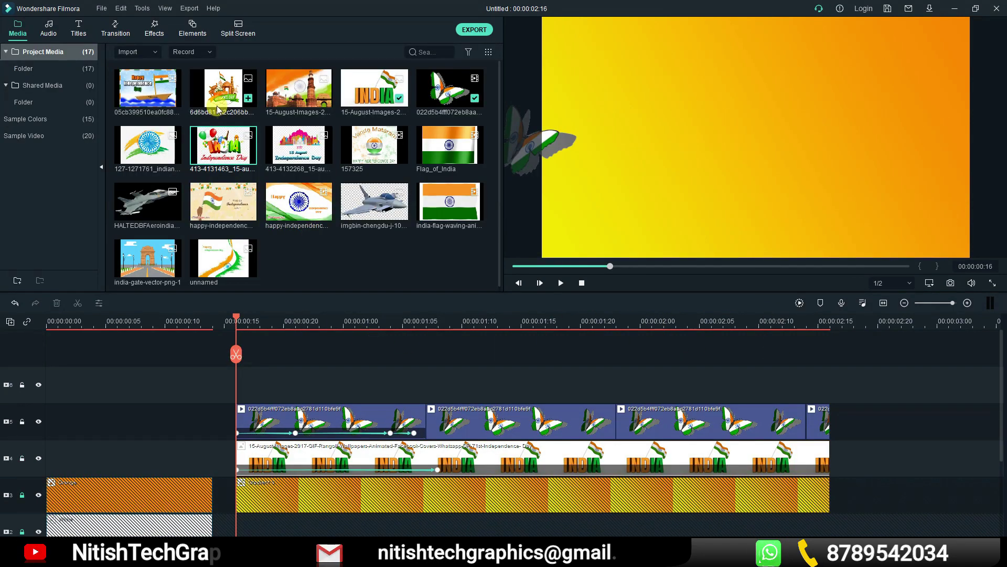
# Step: Place the 15th August Independence Day monuments image on the track above the butterfly at 00:00:00:16 and set its blending mode to Darken
pyautogui.moveTo(264, 346); pyautogui.dragTo(296, 397)
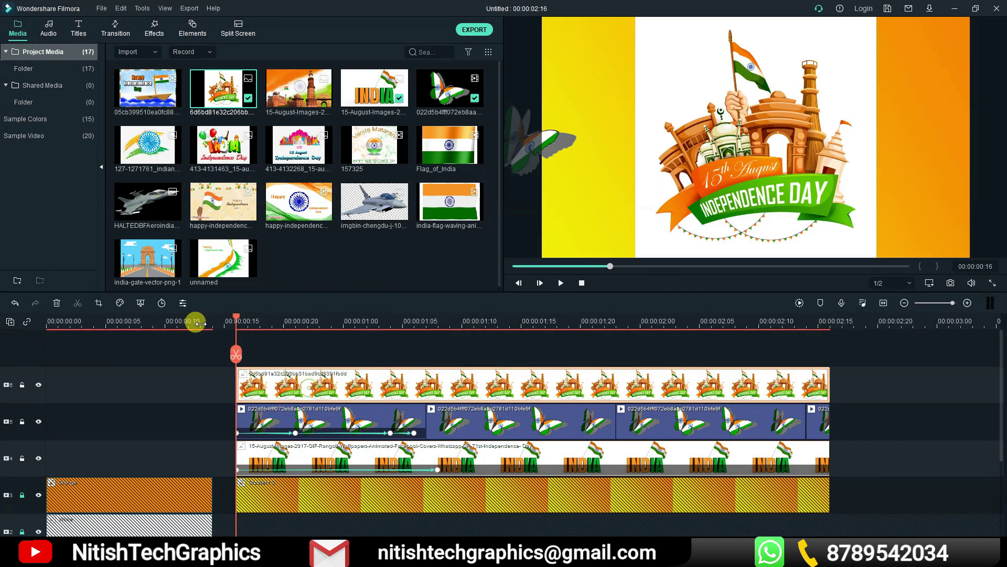
pyautogui.click(185, 306)
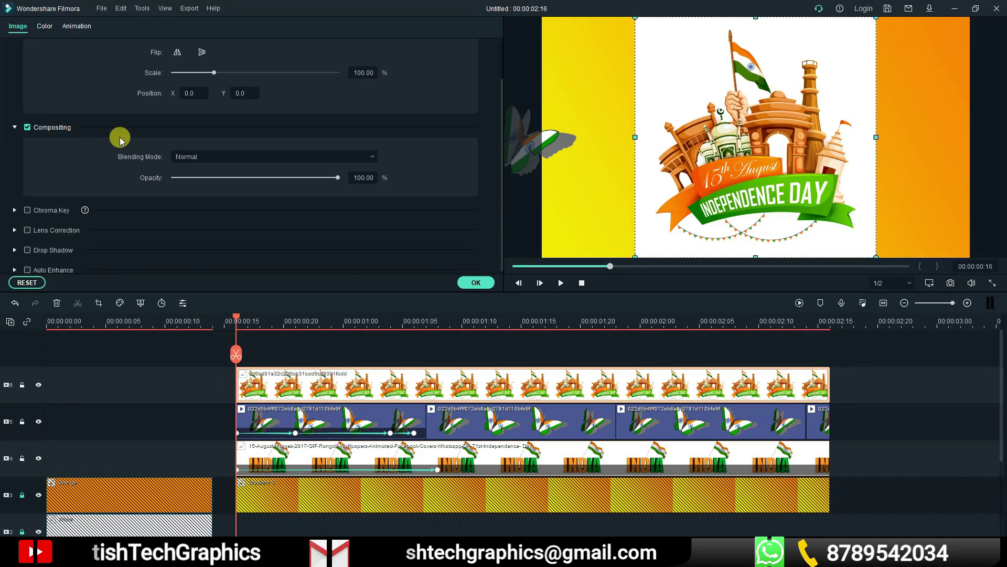
pyautogui.click(327, 152)
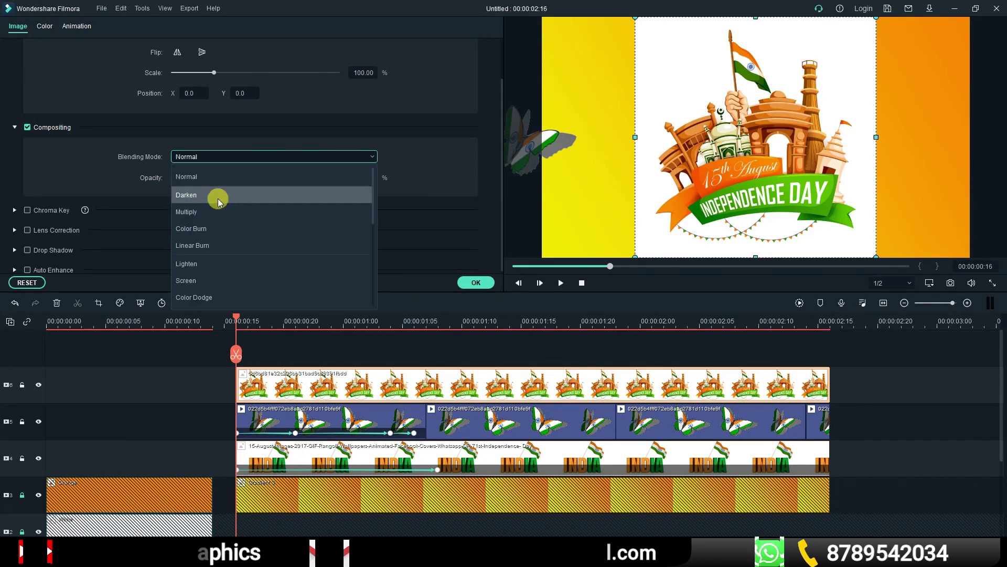
pyautogui.click(213, 197)
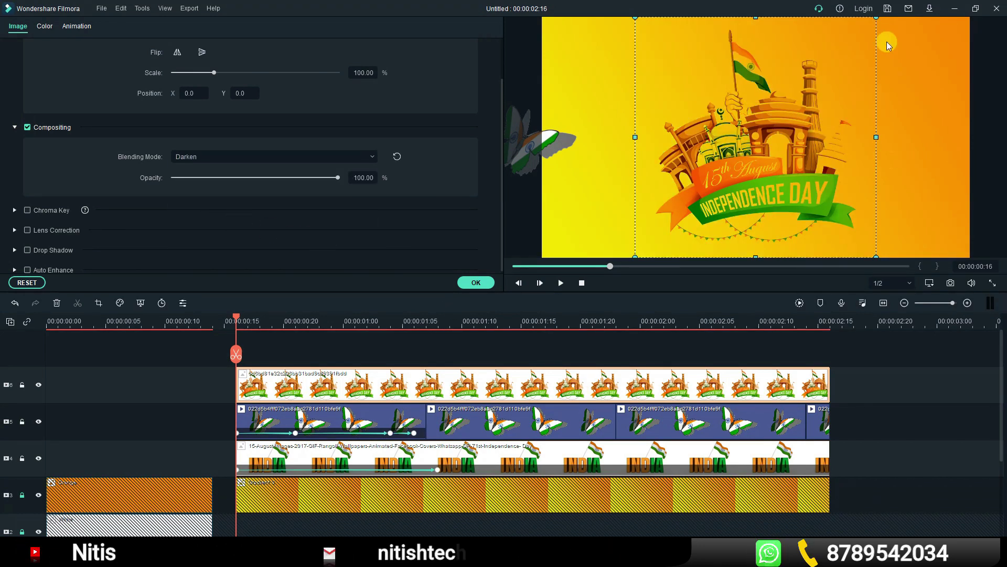
# Step: Scale the monuments image to 86.49%, move it above the frame to Y 405.9 and open its custom animation settings
pyautogui.moveTo(876, 18); pyautogui.dragTo(844, 49)
pyautogui.moveTo(776, 243); pyautogui.dragTo(763, 15)
pyautogui.click(71, 20)
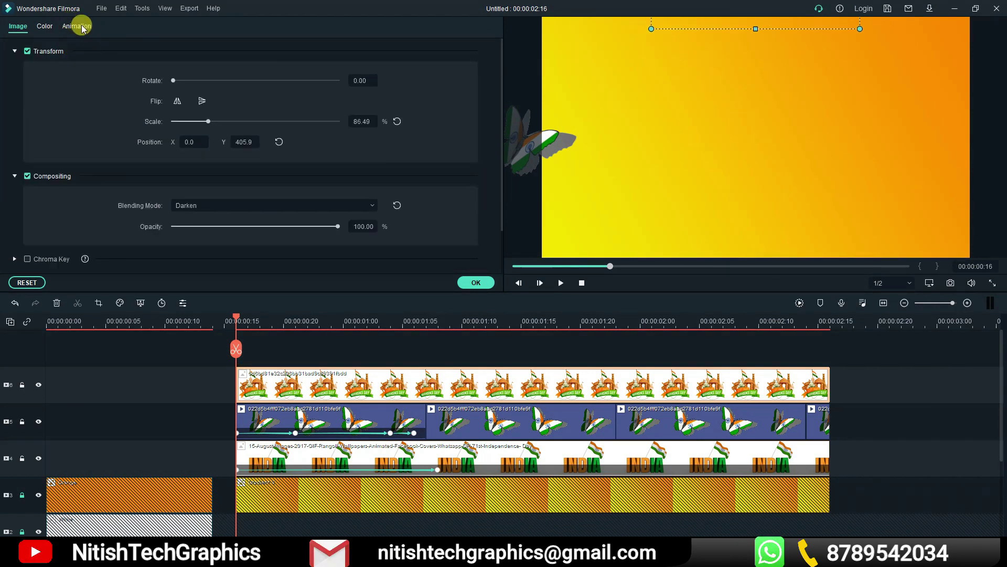
pyautogui.click(80, 27)
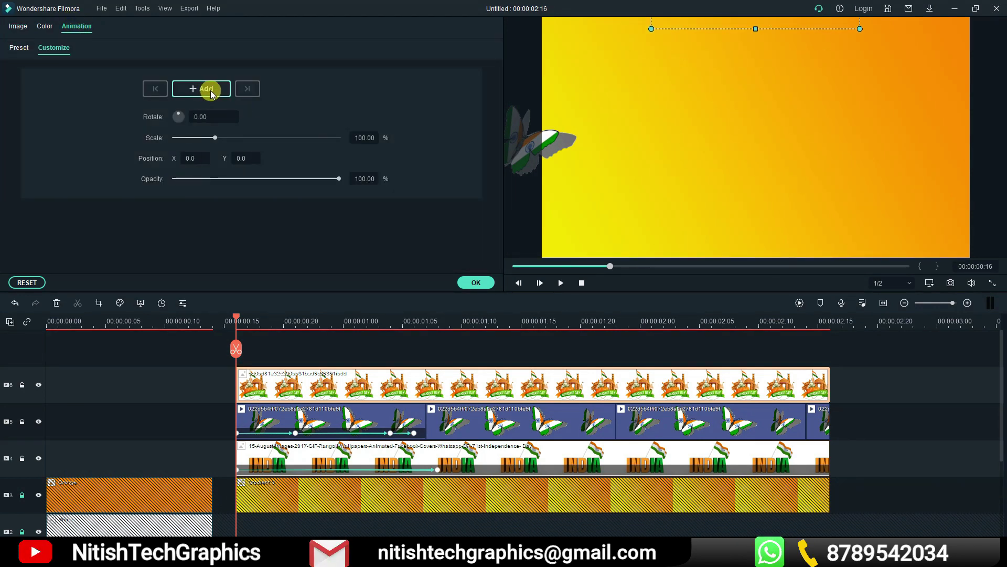
# Step: Keyframe the monuments image at 00:00:00:16 and start lowering it into frame, reaching X 2.0, Y -62.1 at 00:00:00:23
pyautogui.click(205, 92)
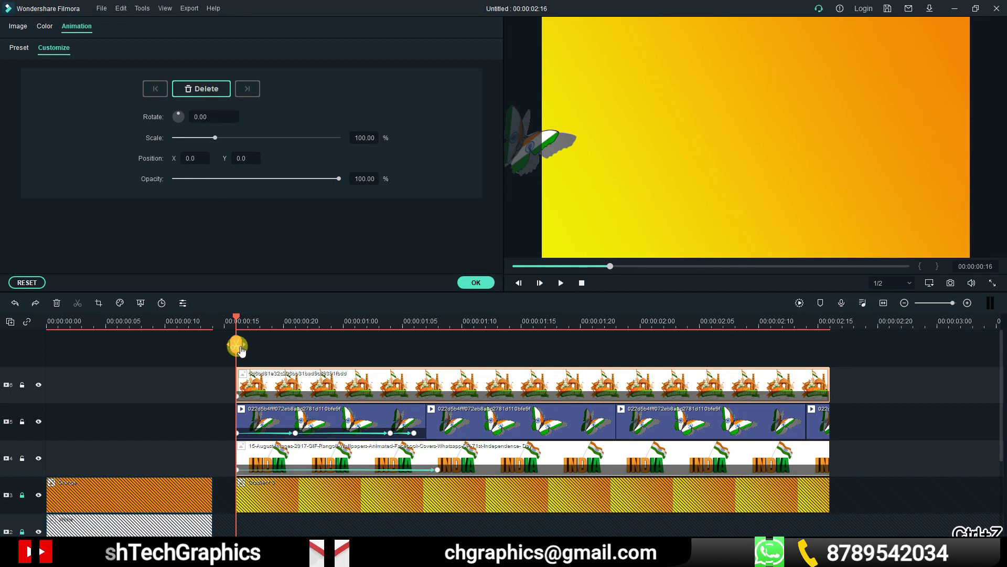
pyautogui.moveTo(237, 349); pyautogui.dragTo(284, 344)
pyautogui.click(243, 153)
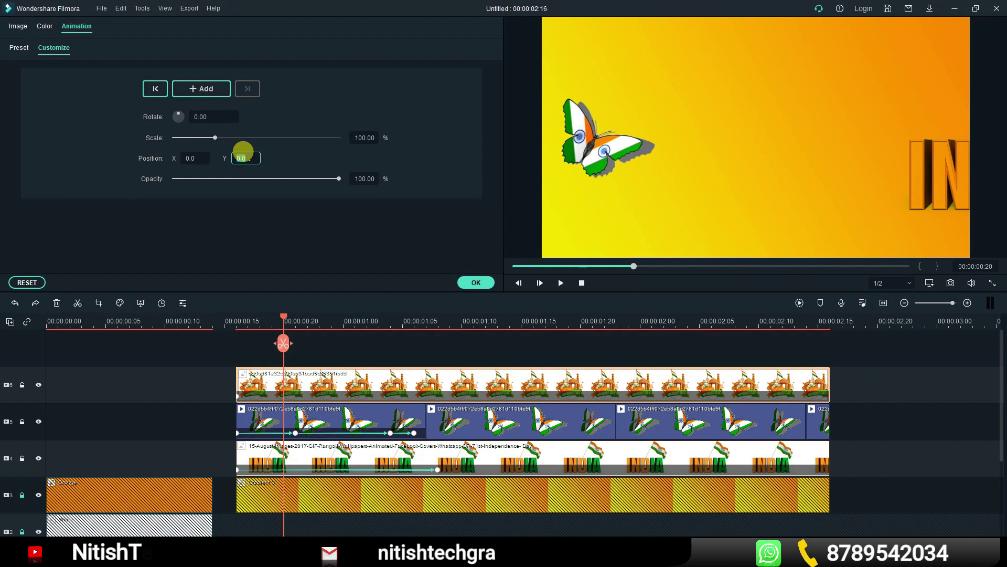
pyautogui.moveTo(284, 344); pyautogui.dragTo(319, 344)
pyautogui.moveTo(768, 23); pyautogui.dragTo(768, 52)
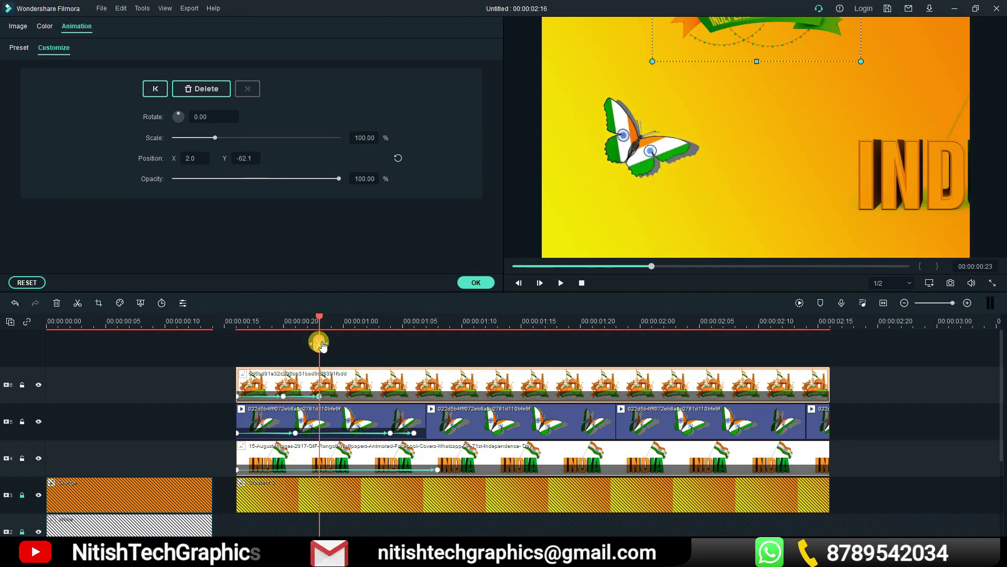
# Step: Continue lowering the monuments image with further keyframes, ending at 00:00:01:08 with scale 67.76% and position X -55.0, Y -274.4
pyautogui.moveTo(319, 344); pyautogui.dragTo(356, 345)
pyautogui.moveTo(766, 39); pyautogui.dragTo(766, 72)
pyautogui.moveTo(366, 353); pyautogui.dragTo(439, 348)
pyautogui.moveTo(779, 40); pyautogui.dragTo(779, 79)
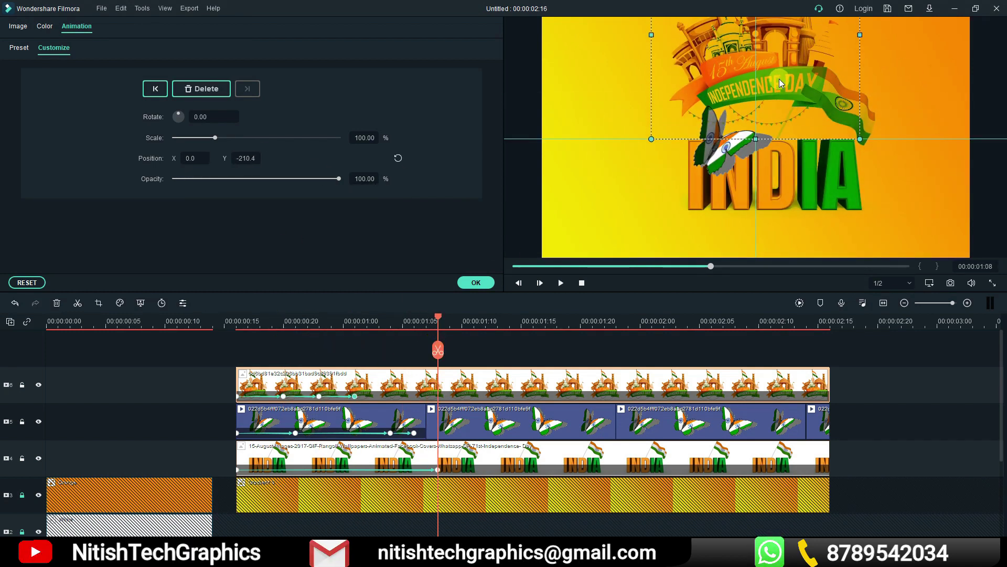
pyautogui.moveTo(651, 138); pyautogui.dragTo(685, 105)
pyautogui.moveTo(761, 69); pyautogui.dragTo(733, 102)
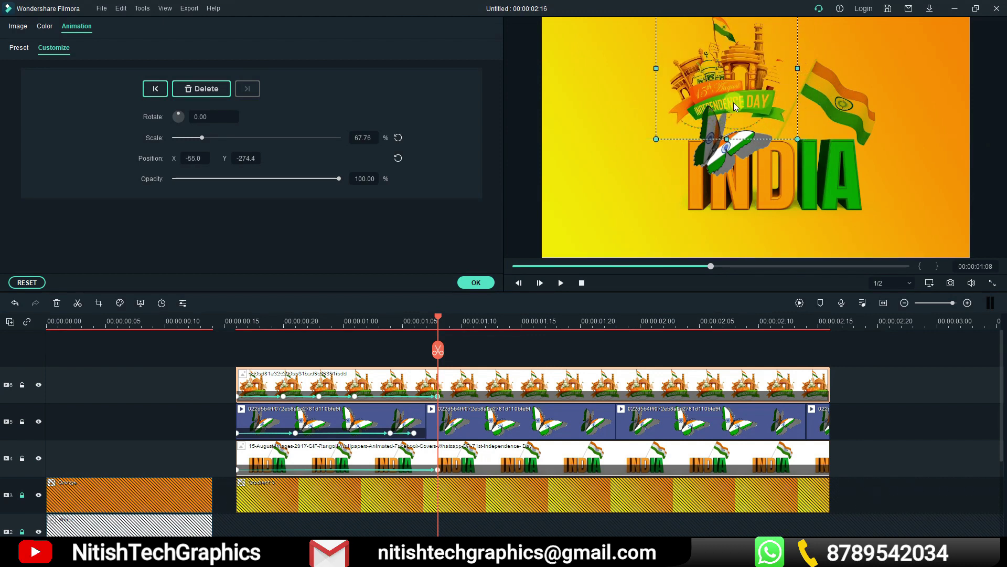
# Step: Play back the monuments image's descent from 00:00:00:16 together with the butterfly and INDIA animations
pyautogui.moveTo(438, 348); pyautogui.dragTo(236, 344)
pyautogui.press('space')
pyautogui.press('space')
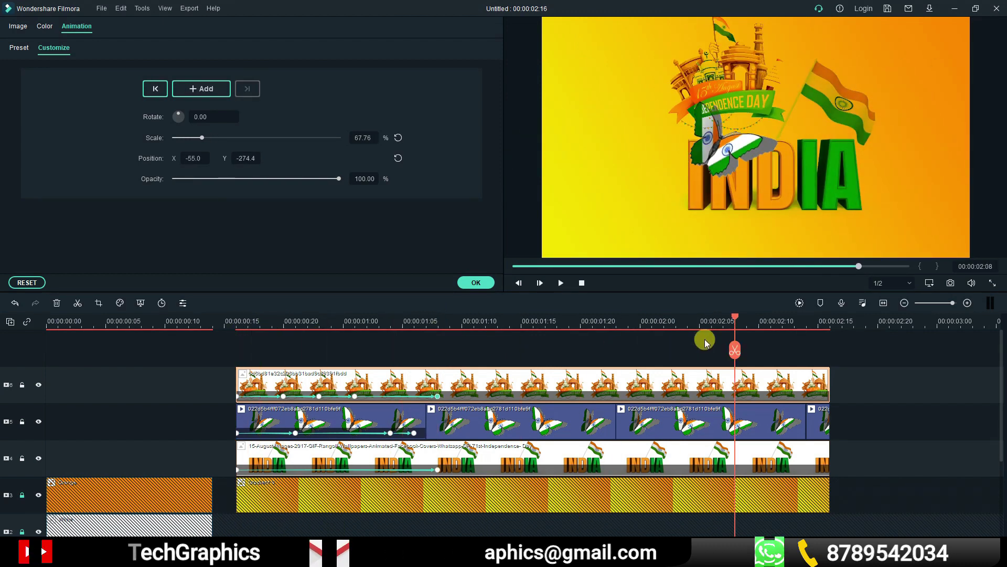
pyautogui.moveTo(735, 320); pyautogui.dragTo(245, 336)
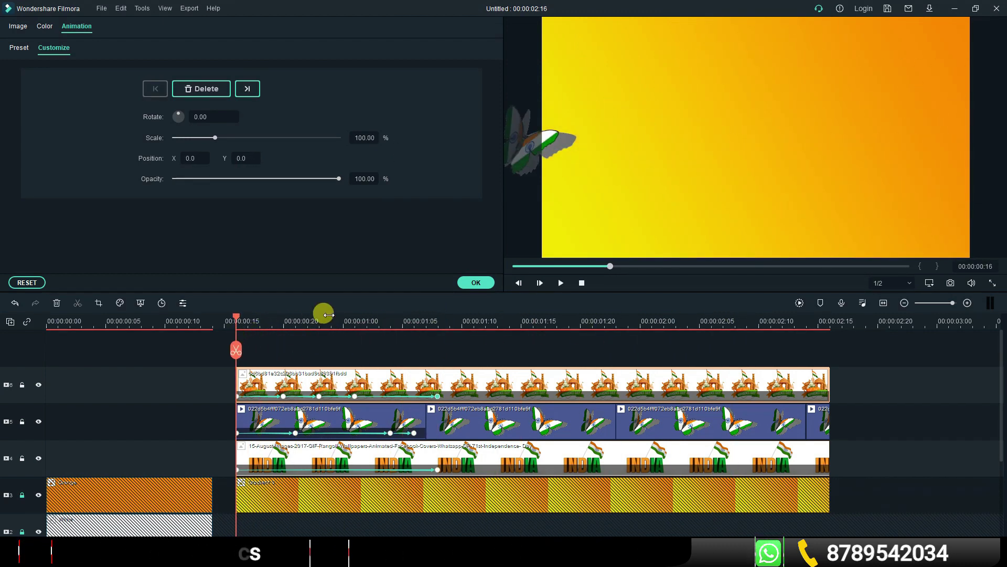
pyautogui.press('space')
pyautogui.moveTo(832, 316); pyautogui.dragTo(782, 320)
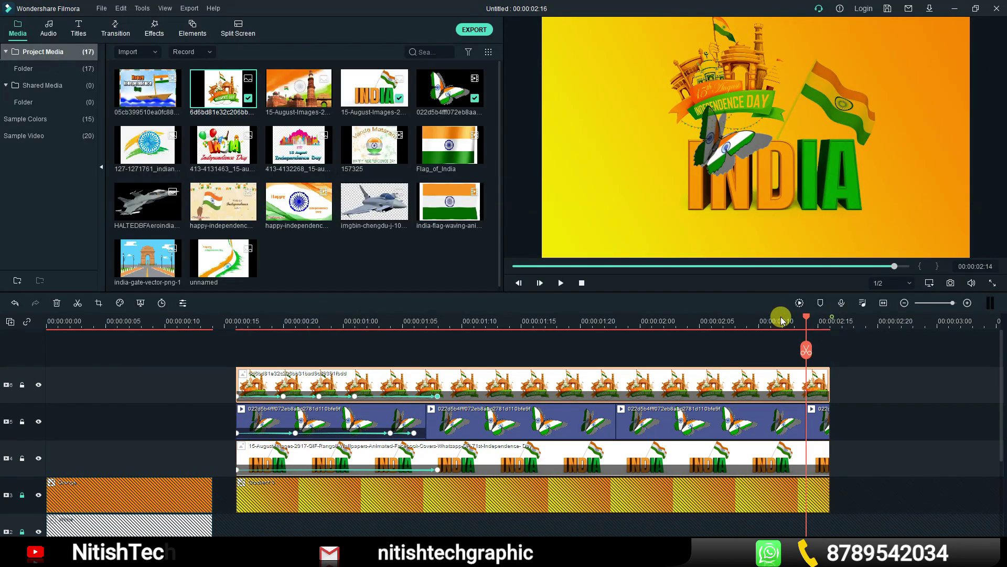
# Step: Place the HALTEDBFAeroindia jet image above the monuments at 00:00:00:16 and keyframe it at rotation -13.02, scale 31.41%, X -524.4, Y -301.1
pyautogui.click(245, 327)
pyautogui.moveTo(148, 201); pyautogui.dragTo(237, 357)
pyautogui.doubleClick(350, 388)
pyautogui.moveTo(966, 17); pyautogui.dragTo(683, 181)
pyautogui.moveTo(612, 163); pyautogui.dragTo(599, 165)
pyautogui.moveTo(629, 202); pyautogui.dragTo(507, 269)
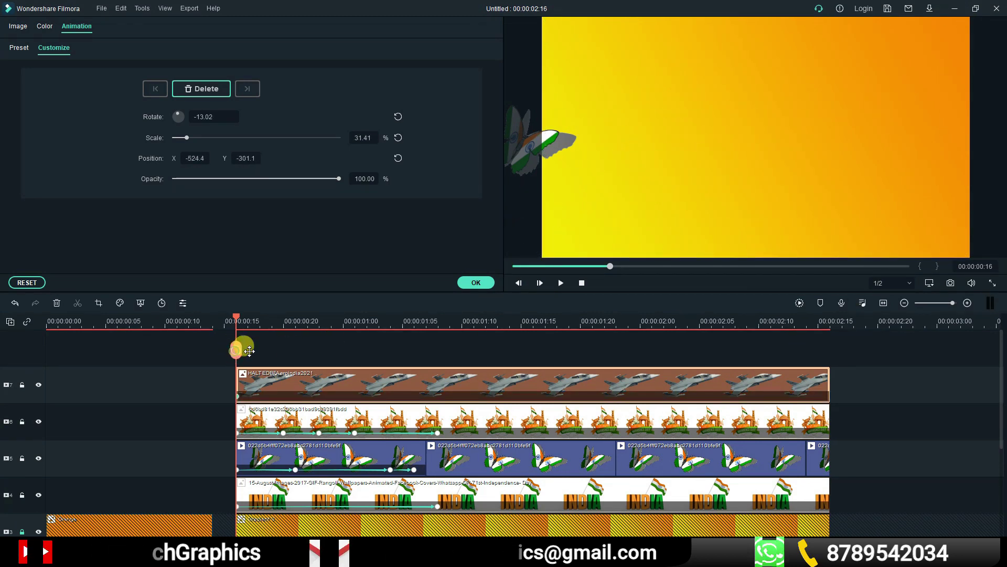
# Step: Keyframe the jet at 00:00:00:18 with scale 40.70%, X -493.0, Y -272.6, and at 00:00:00:20 with X -385.9, Y -219.5
pyautogui.moveTo(238, 347); pyautogui.dragTo(264, 350)
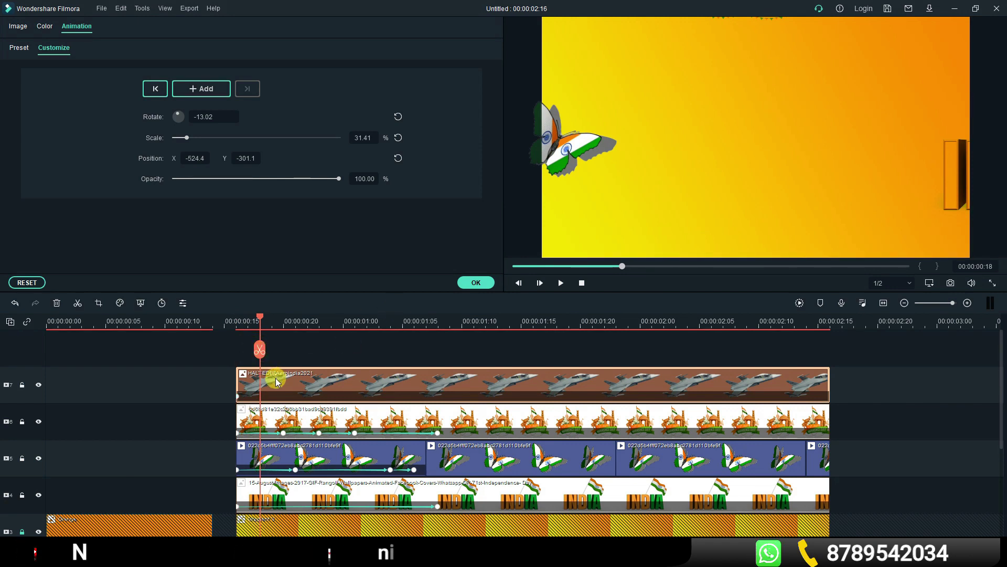
pyautogui.moveTo(536, 242); pyautogui.dragTo(544, 239)
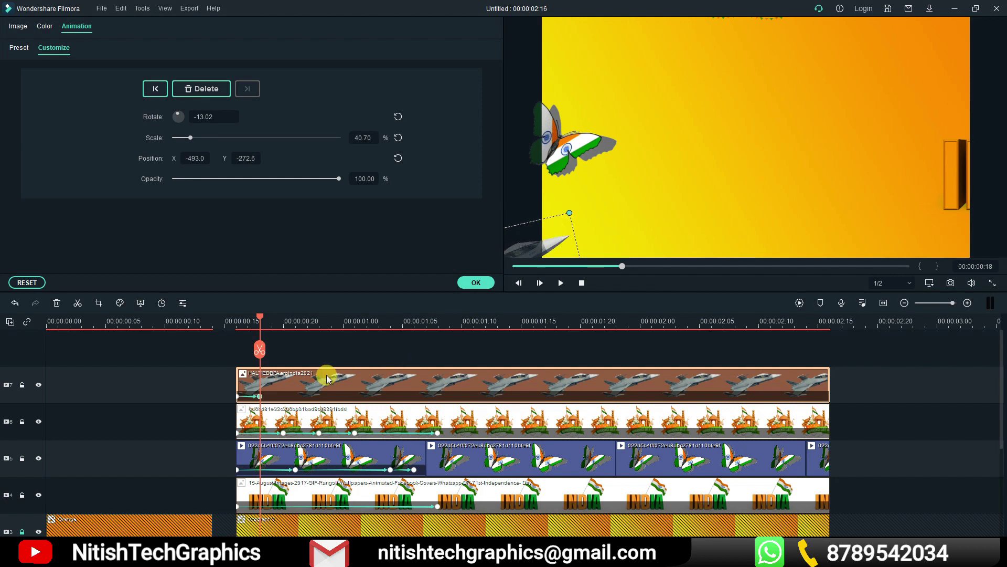
pyautogui.moveTo(263, 354); pyautogui.dragTo(284, 348)
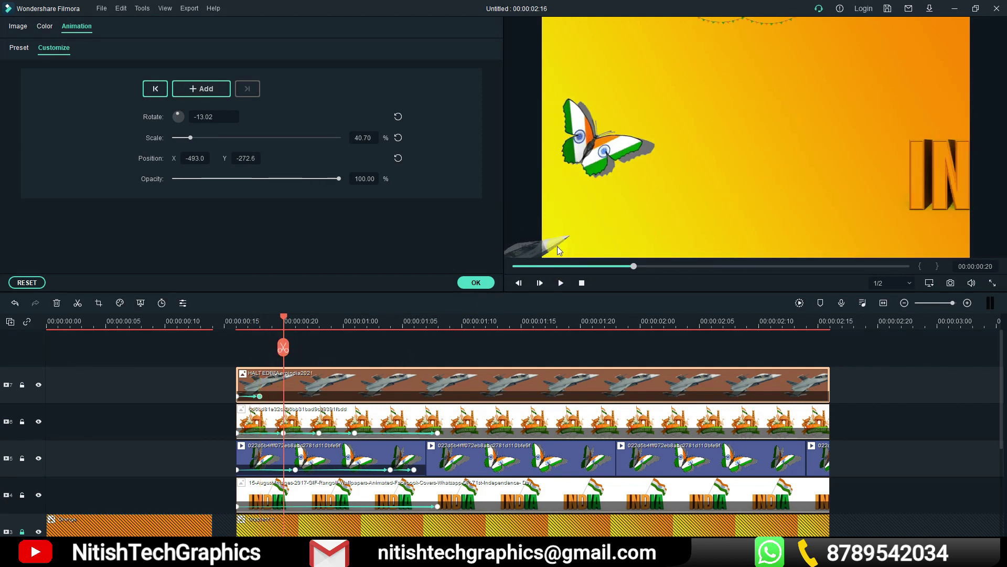
pyautogui.moveTo(552, 246); pyautogui.dragTo(607, 218)
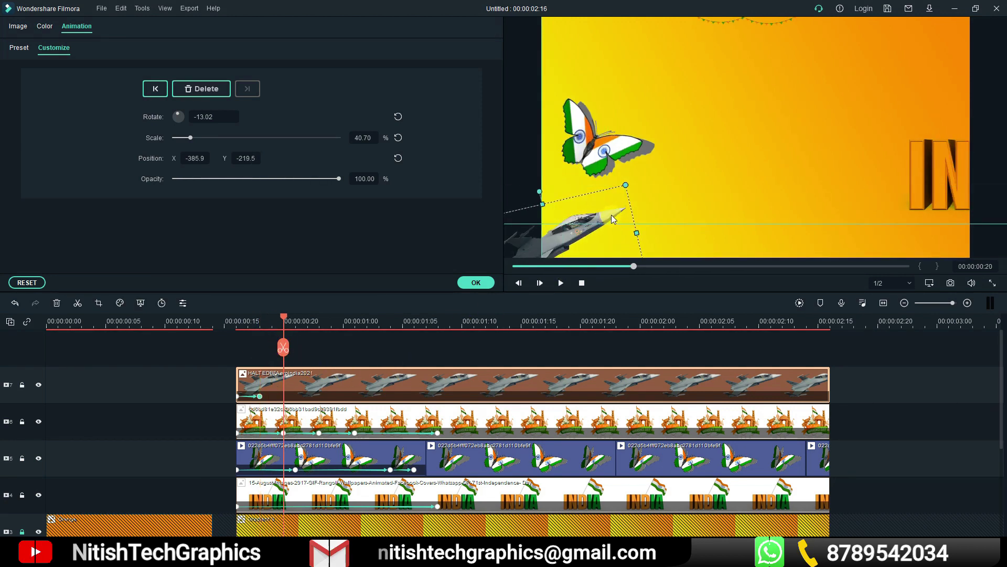
# Step: Continue the jet's climb with keyframes at X -284.8, Y -163.4 and, at 00:00:01:08, scale 35.81%, X -36.9, Y -30.8
pyautogui.moveTo(283, 347); pyautogui.dragTo(352, 341)
pyautogui.moveTo(566, 240); pyautogui.dragTo(589, 228)
pyautogui.moveTo(357, 344); pyautogui.dragTo(440, 338)
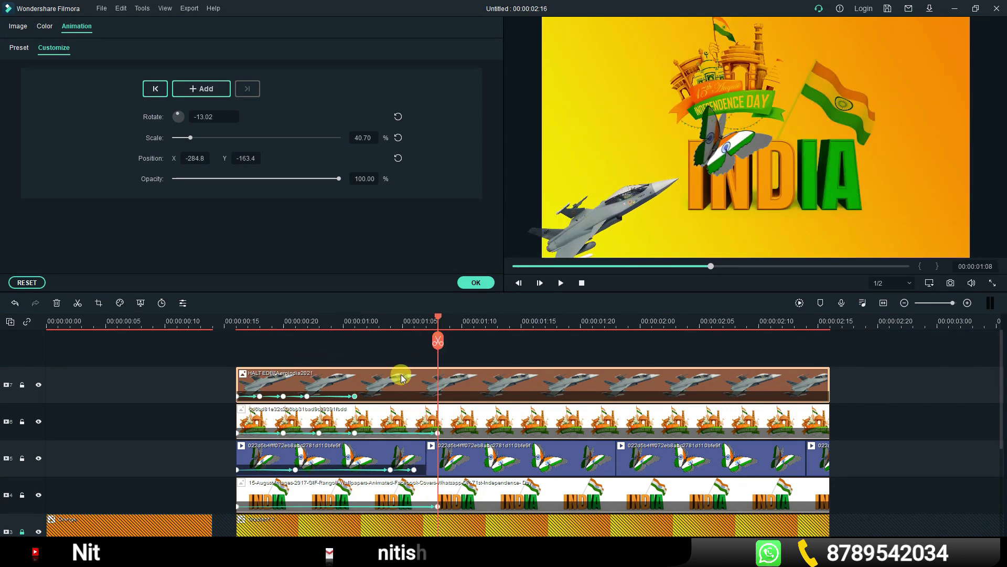
pyautogui.click(603, 212)
pyautogui.moveTo(678, 158); pyautogui.dragTo(669, 165)
pyautogui.moveTo(593, 224); pyautogui.dragTo(722, 154)
# Step: Keyframe the jet at 00:00:01:19 with X 140.3, Y 70.4, advance it at 00:00:02:02, and move it off frame to X 529.7 at 00:00:02:11
pyautogui.moveTo(438, 341); pyautogui.dragTo(578, 336)
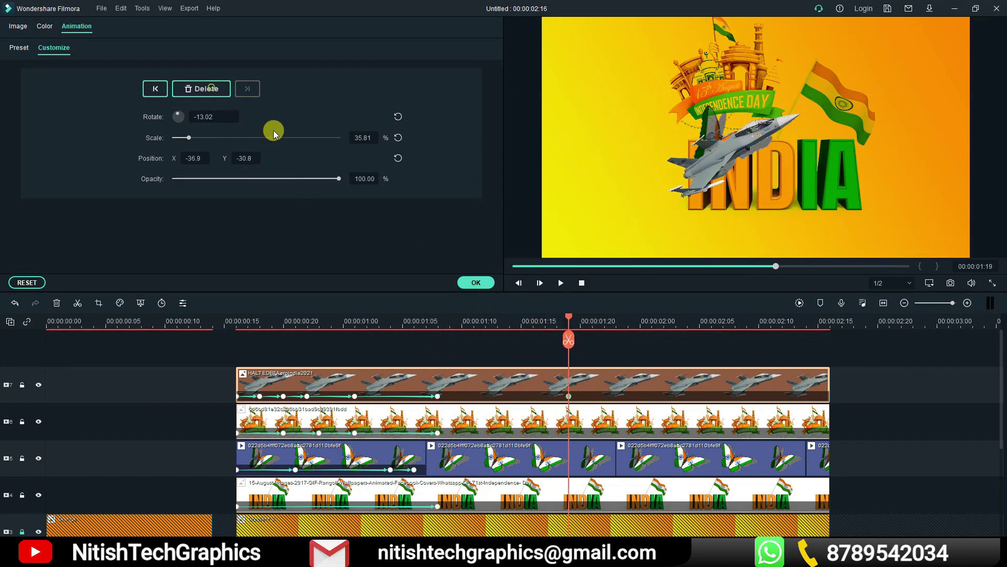
pyautogui.moveTo(721, 165); pyautogui.dragTo(818, 115)
pyautogui.moveTo(569, 340); pyautogui.dragTo(671, 339)
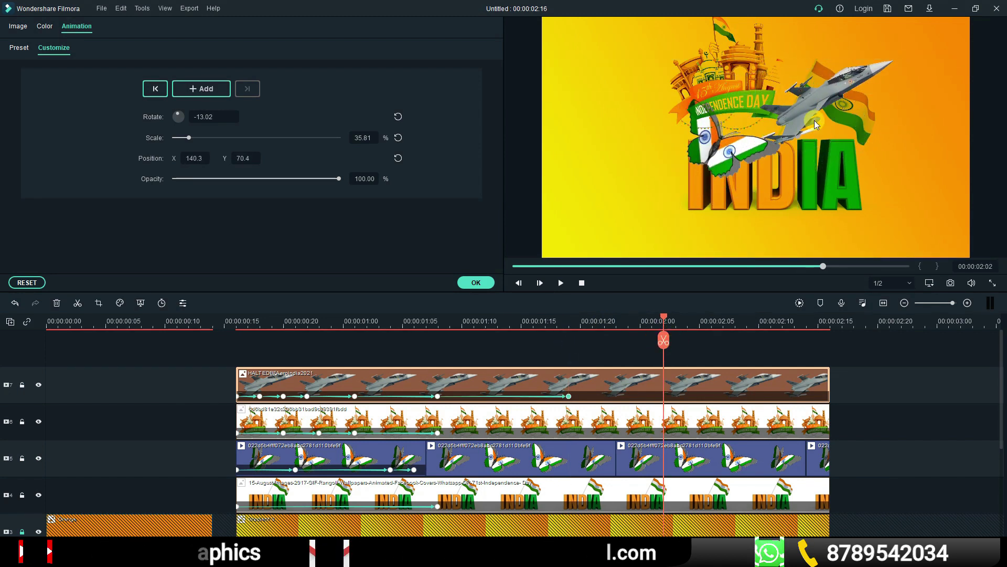
pyautogui.moveTo(814, 120); pyautogui.dragTo(862, 98)
pyautogui.moveTo(666, 339); pyautogui.dragTo(776, 339)
pyautogui.moveTo(834, 111); pyautogui.dragTo(1002, 21)
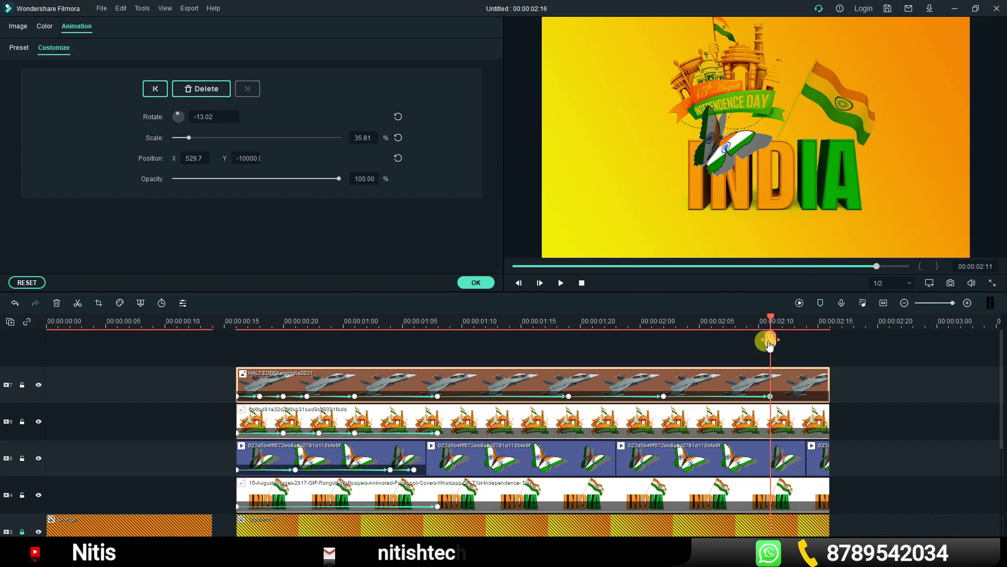
# Step: Play back the jet's flight from the start of its clip and close its animation settings
pyautogui.moveTo(769, 341); pyautogui.dragTo(295, 341)
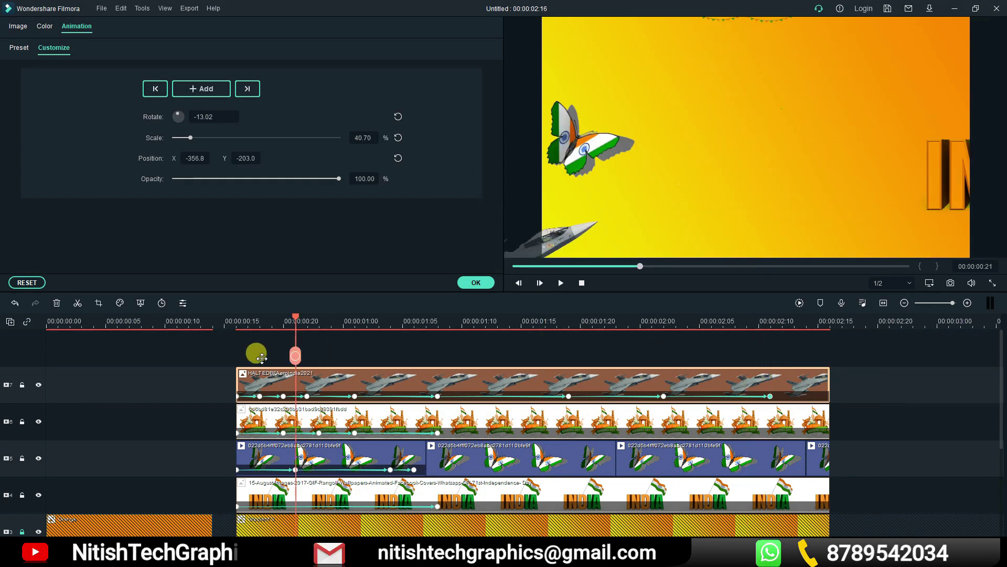
pyautogui.click(233, 354)
pyautogui.press('space')
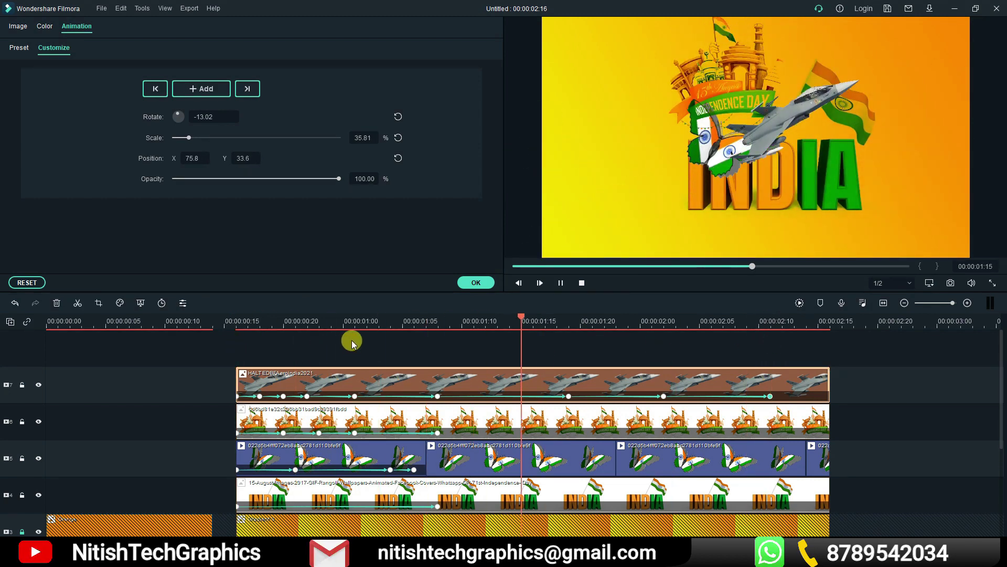
pyautogui.click(476, 283)
# Step: Place the Computer Key title above the jet at 00:00:00:16 and replace its text with a Hindi Independence Day greeting in BHARTIYA HINDI_095
pyautogui.moveTo(295, 260); pyautogui.dragTo(234, 386)
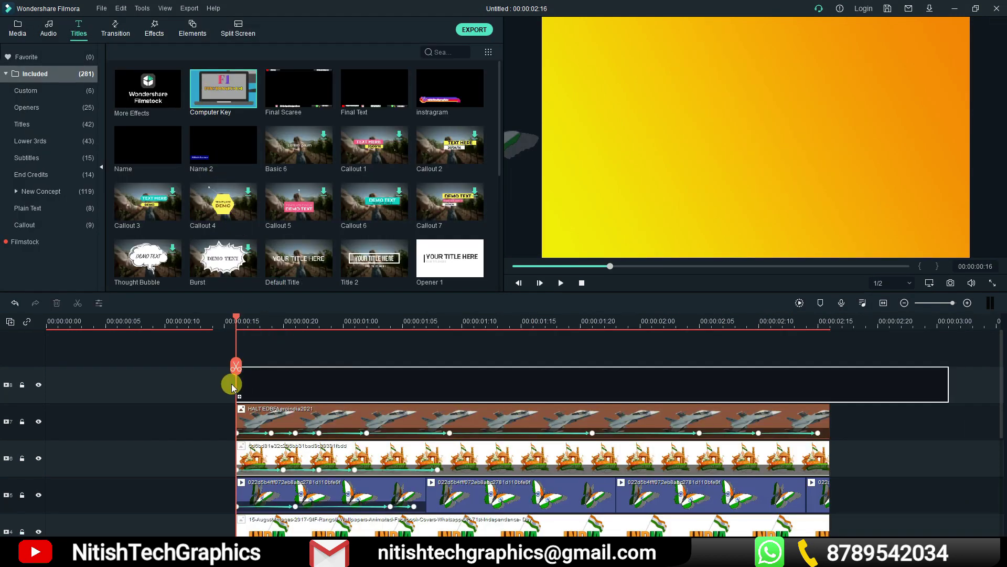
pyautogui.doubleClick(308, 382)
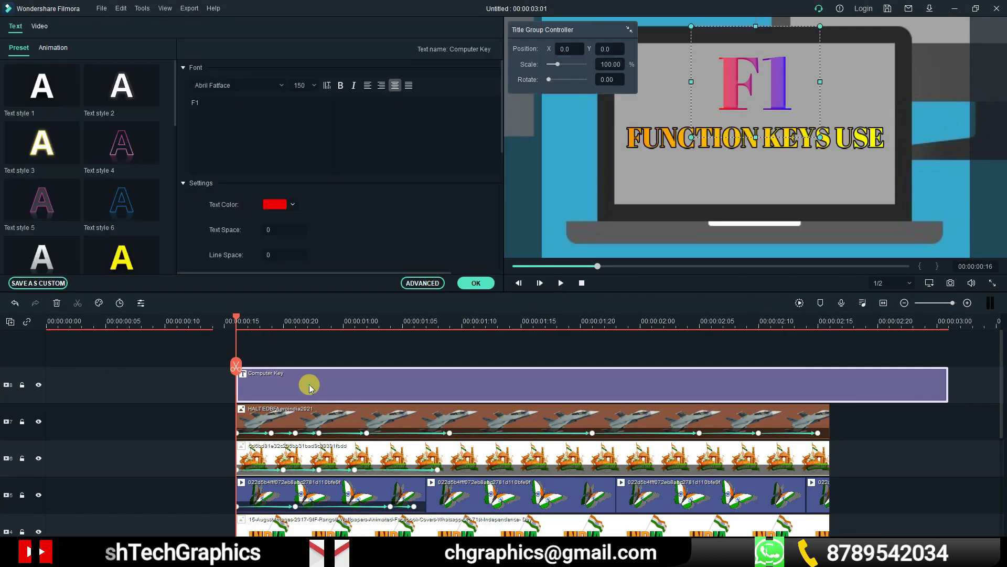
pyautogui.click(446, 288)
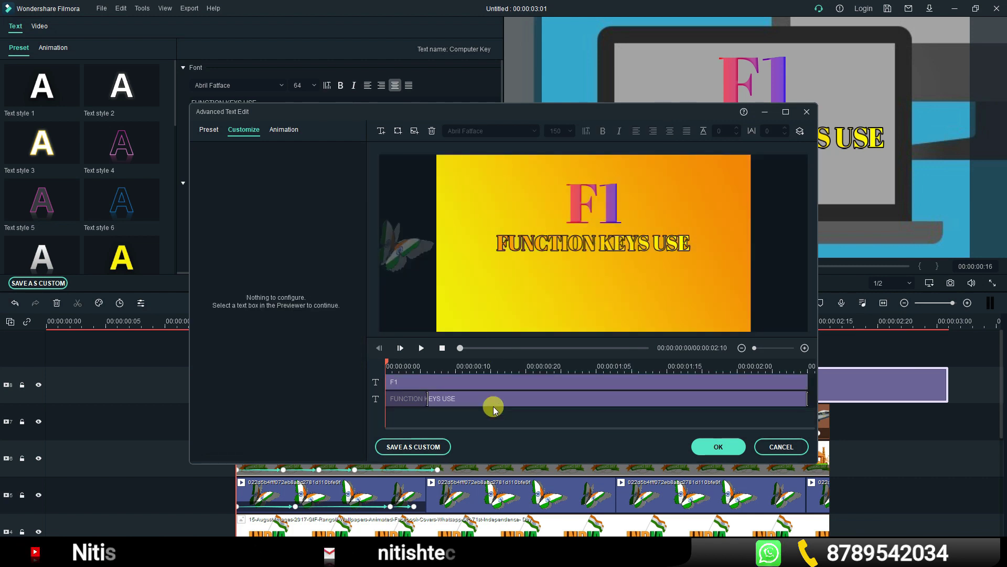
pyautogui.click(491, 131)
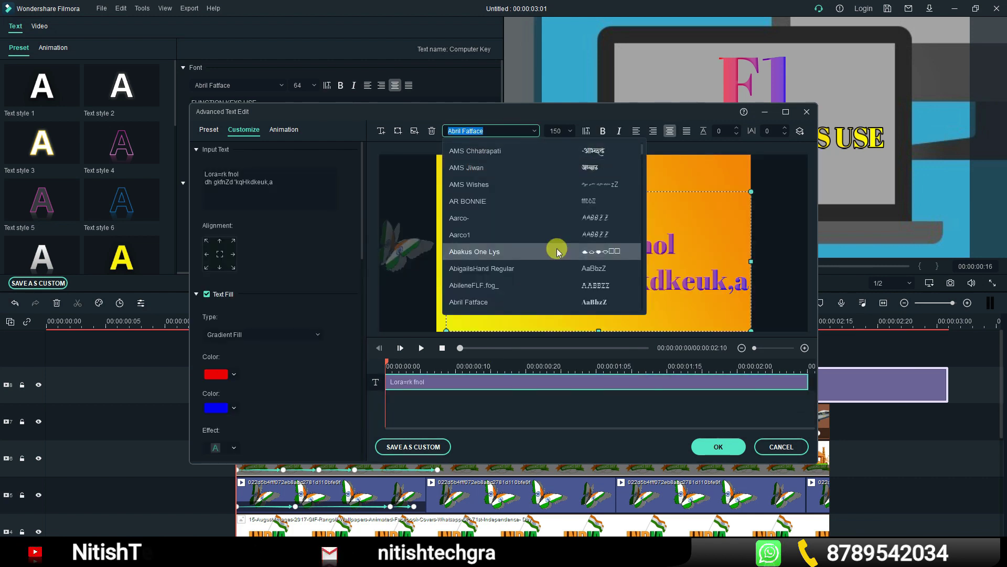
pyautogui.click(543, 185)
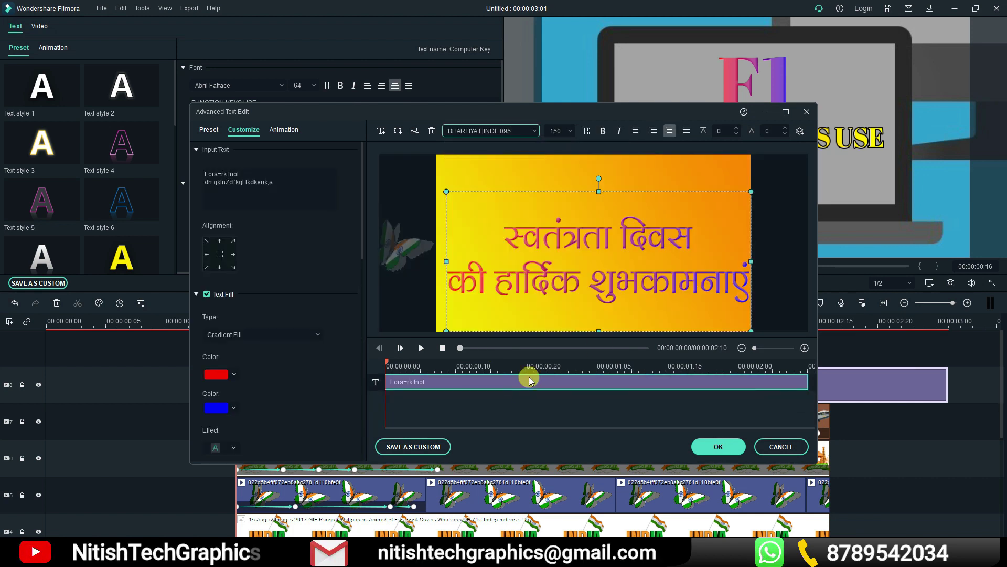
pyautogui.click(718, 447)
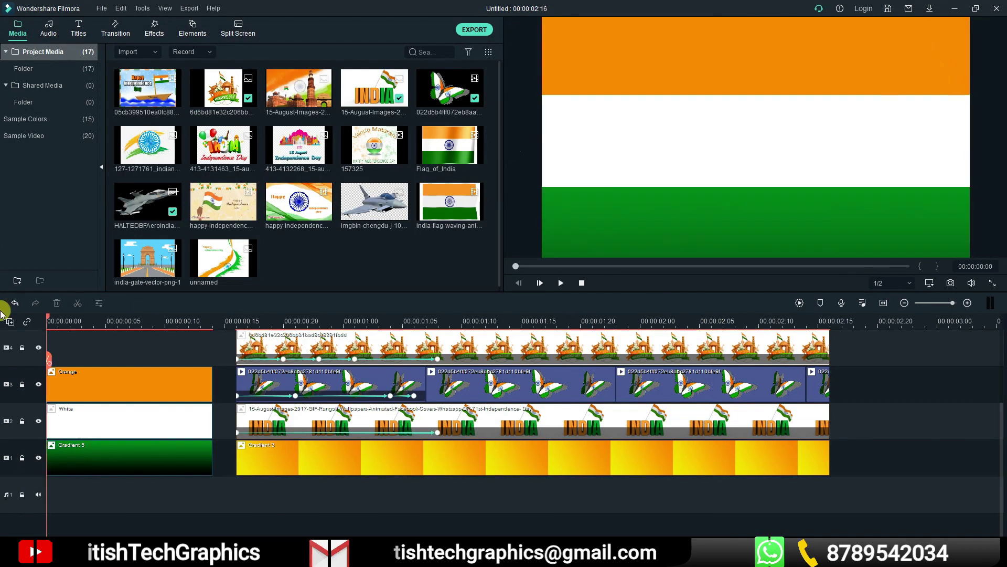
# Step: Copy the Hindi greeting title to the timeline start and trim its end to match the tricolor bands
pyautogui.hotkey('ctrl', 'c')
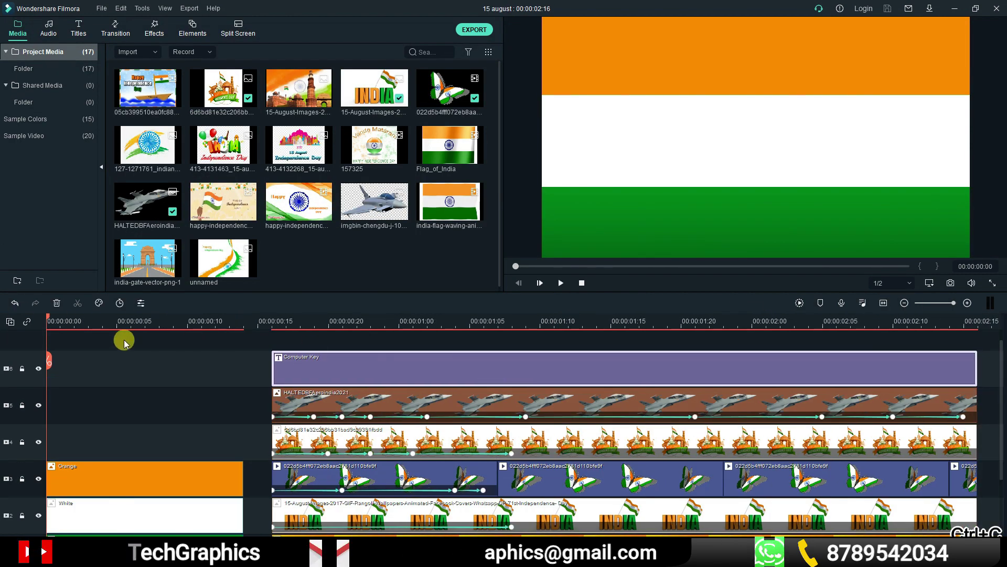
pyautogui.hotkey('ctrl', 'v')
pyautogui.moveTo(750, 391); pyautogui.dragTo(243, 395)
# Step: Center the copied greeting title on the white band at X 0.0, Y 0.0 and accept the title settings
pyautogui.moveTo(752, 317); pyautogui.dragTo(188, 318)
pyautogui.doubleClick(202, 387)
pyautogui.scroll(-5, 407, 223)
pyautogui.scroll(2, 407, 222)
pyautogui.click(279, 135)
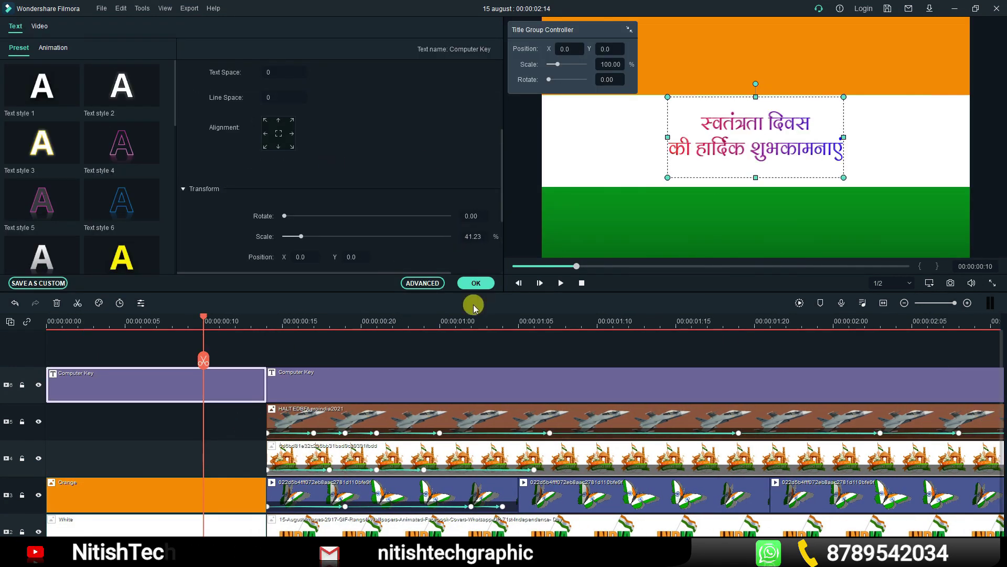
pyautogui.click(475, 282)
# Step: Insert the happy-independence-day chakra GIF under the title at the timeline start and move the second scene's clips later
pyautogui.moveTo(290, 220); pyautogui.dragTo(6, 415)
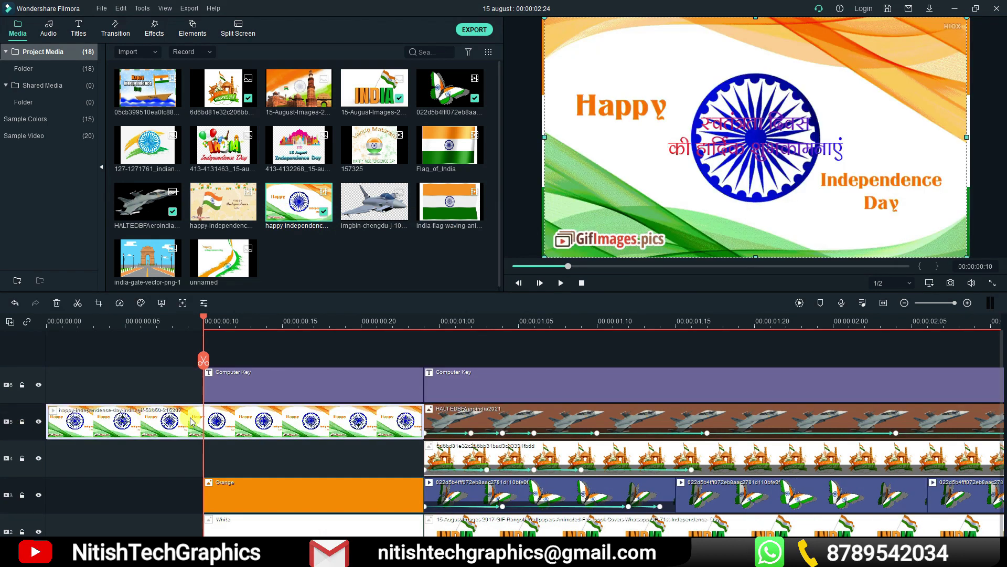
pyautogui.scroll(-3, 315, 320)
pyautogui.moveTo(461, 343); pyautogui.dragTo(221, 530)
pyautogui.moveTo(250, 464); pyautogui.dragTo(397, 465)
pyautogui.scroll(2, 294, 420)
# Step: Shift the chakra GIF later on its track to line up with the tricolor bands
pyautogui.scroll(3, 182, 392)
pyautogui.click(141, 394)
pyautogui.moveTo(141, 395); pyautogui.dragTo(293, 391)
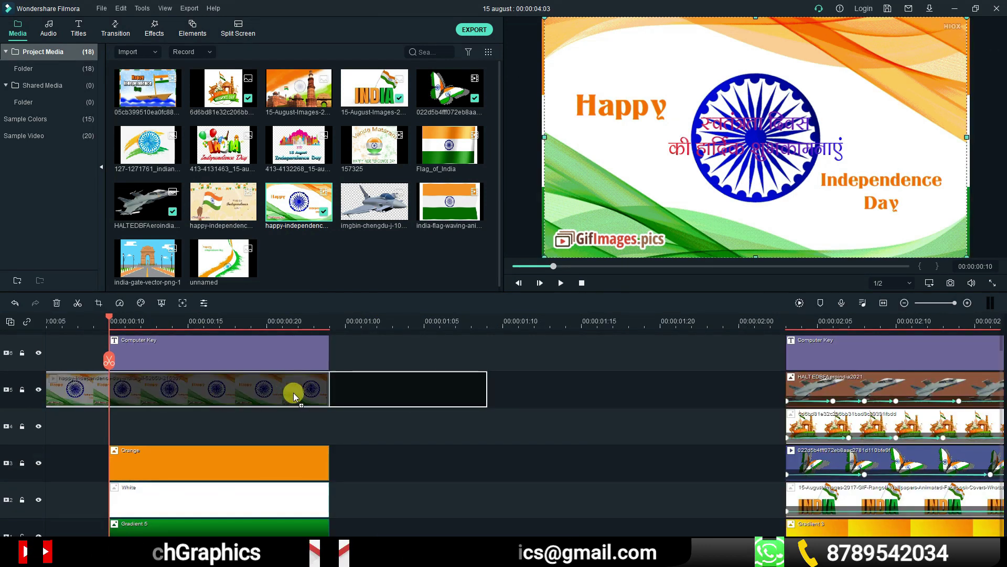
# Step: Isolate the Ashoka Chakra in the GIF and shrink it to fit the middle of the white band
pyautogui.rightClick(289, 391)
pyautogui.click(338, 153)
pyautogui.click(381, 379)
pyautogui.click(339, 479)
pyautogui.moveTo(693, 128); pyautogui.dragTo(441, 280)
pyautogui.moveTo(430, 298); pyautogui.dragTo(556, 193)
pyautogui.moveTo(496, 245); pyautogui.dragTo(495, 303)
pyautogui.moveTo(566, 238); pyautogui.dragTo(564, 238)
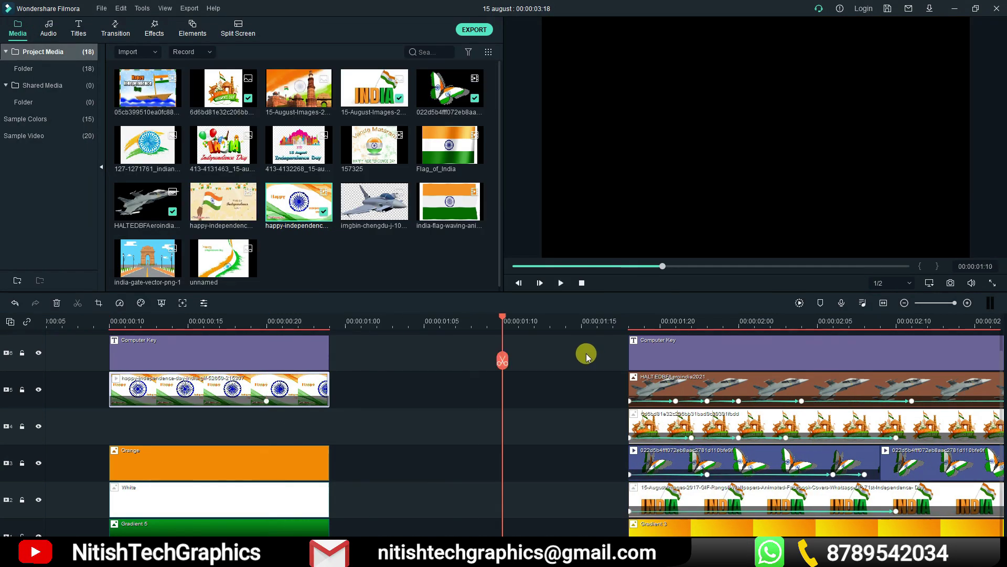
# Step: Play back the tricolor scene and the following INDIA scene from the timeline start to check the sequence
pyautogui.click(63, 318)
pyautogui.rightClick(126, 462)
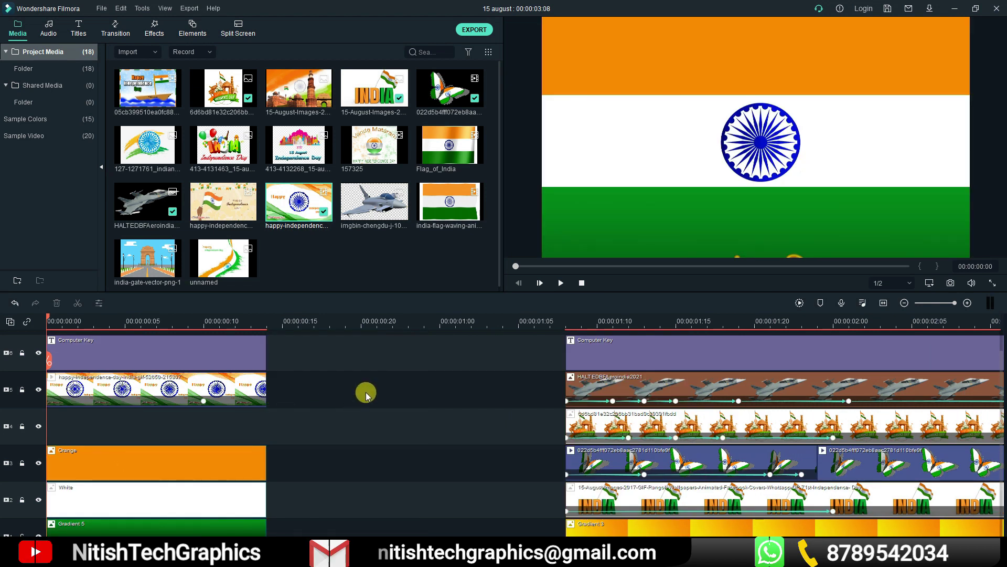
pyautogui.press('space')
pyautogui.press('space')
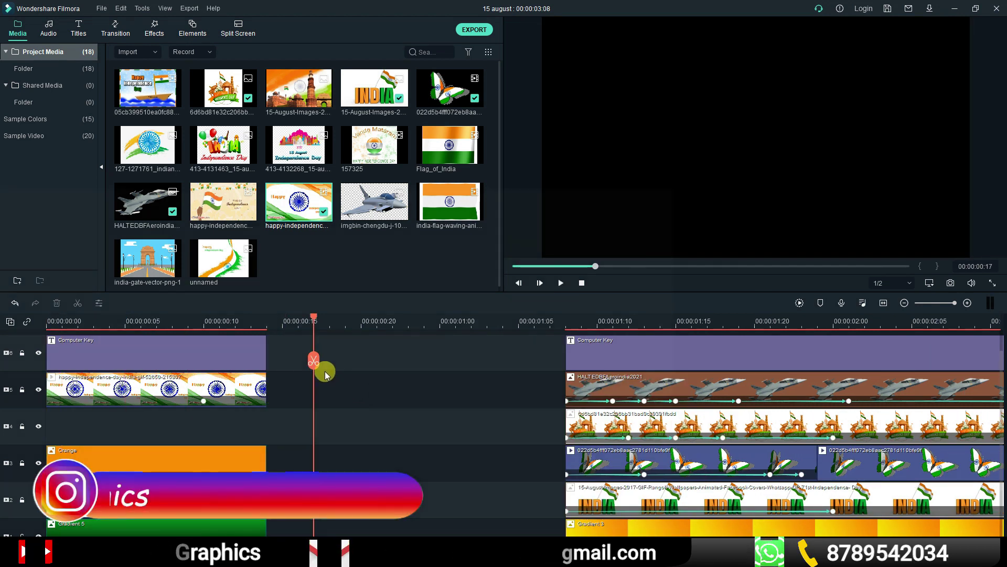
pyautogui.moveTo(313, 318); pyautogui.dragTo(28, 306)
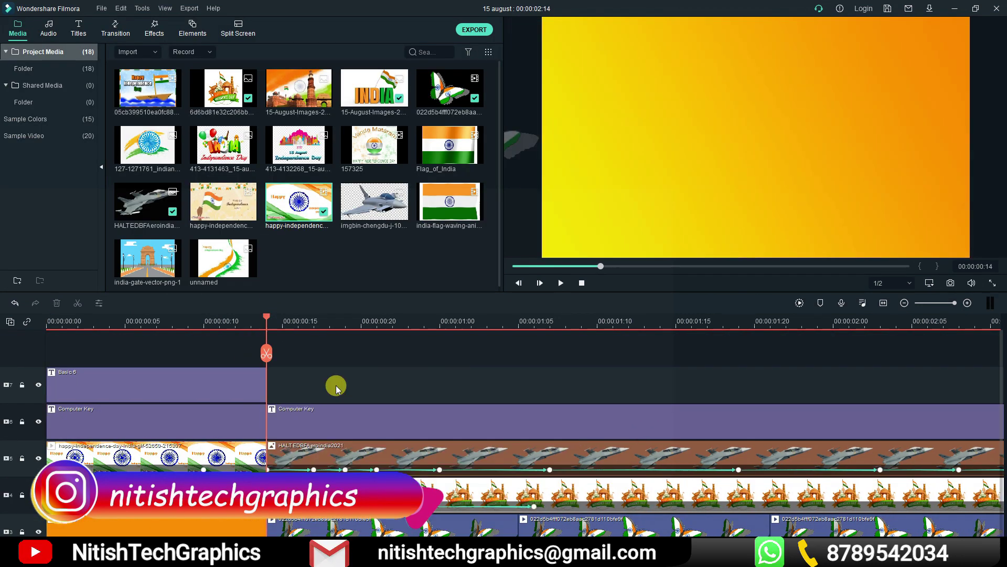
pyautogui.press('Home')
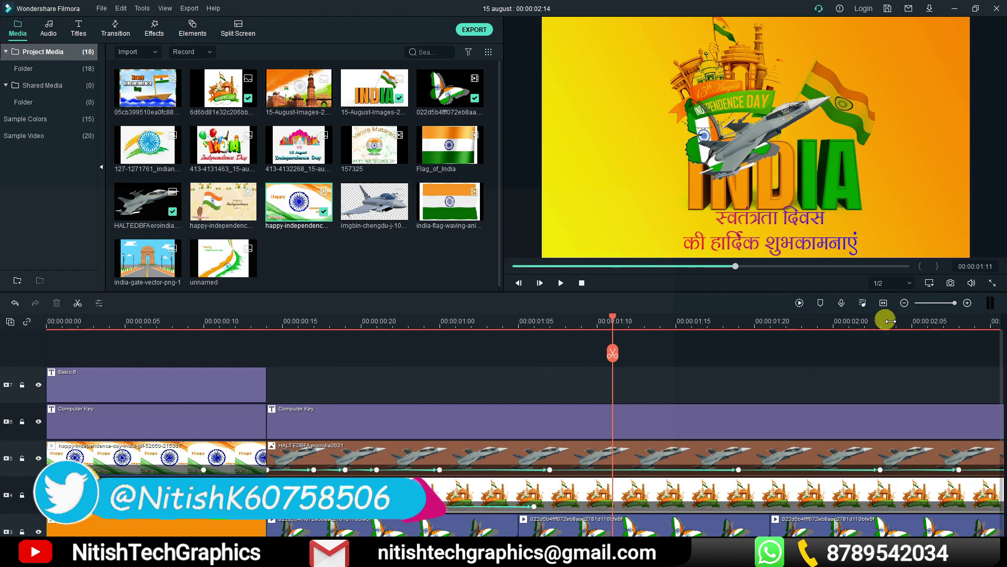
pyautogui.moveTo(913, 324); pyautogui.dragTo(490, 331)
# Step: Move the second scene's clips later on the timeline and lengthen the tricolor bands past 00:00:02:00
pyautogui.moveTo(436, 346); pyautogui.dragTo(153, 520)
pyautogui.moveTo(207, 462); pyautogui.dragTo(524, 463)
pyautogui.scroll(1, 210, 441)
pyautogui.moveTo(163, 412); pyautogui.dragTo(312, 446)
pyautogui.scroll(2, 266, 424)
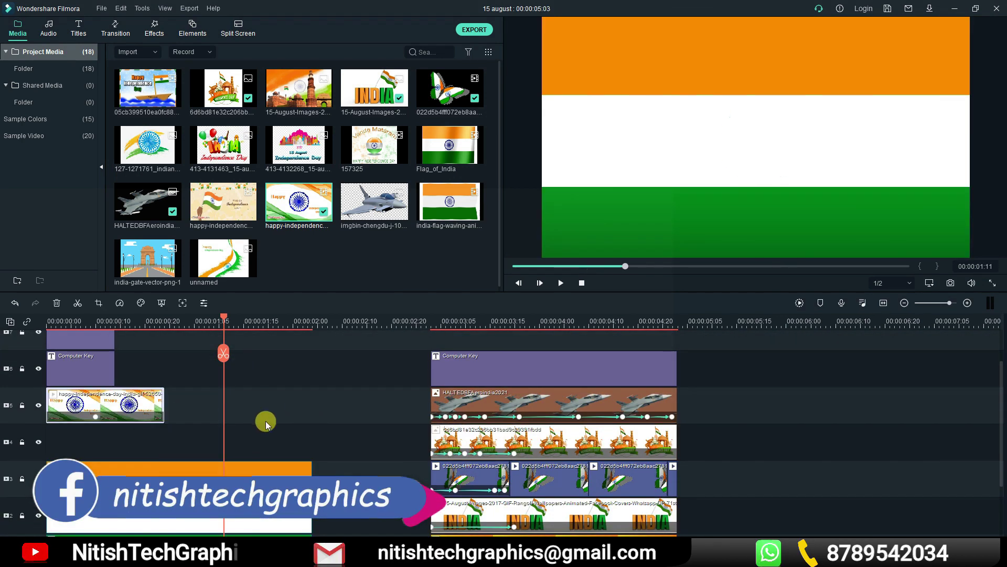
# Step: Paste two more copies of the chakra GIF after the first and trim the last one to the tricolor bands' end
pyautogui.hotkey('ctrl', 'v')
pyautogui.hotkey('ctrl', 'v')
pyautogui.moveTo(401, 403); pyautogui.dragTo(311, 399)
# Step: Extend the tricolor scene's Computer Key and Basic 6 titles to the end of the bands and play back the scene
pyautogui.moveTo(403, 317); pyautogui.dragTo(47, 321)
pyautogui.scroll(2, 100, 399)
pyautogui.moveTo(114, 421); pyautogui.dragTo(312, 421)
pyautogui.moveTo(114, 385); pyautogui.dragTo(317, 395)
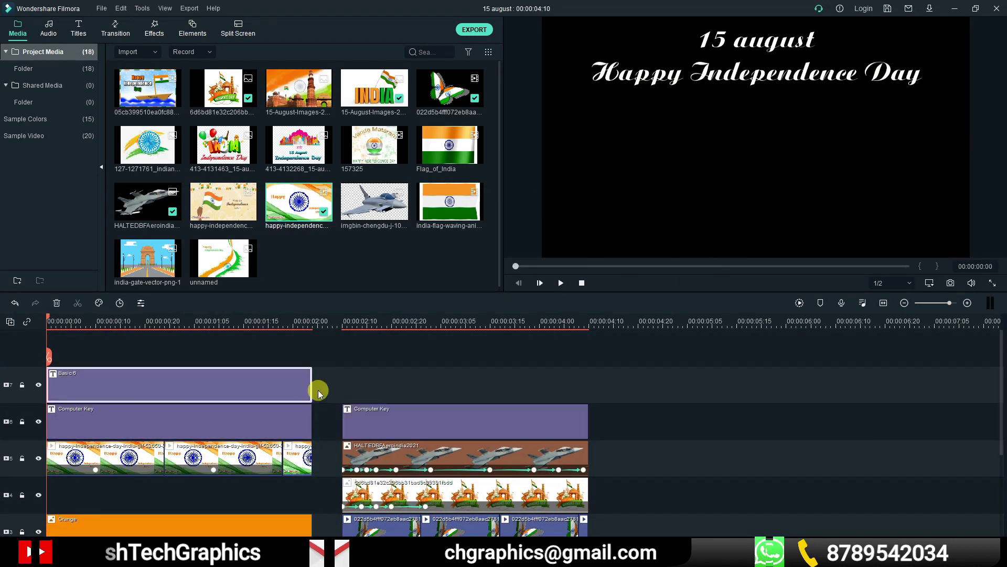
pyautogui.press('space')
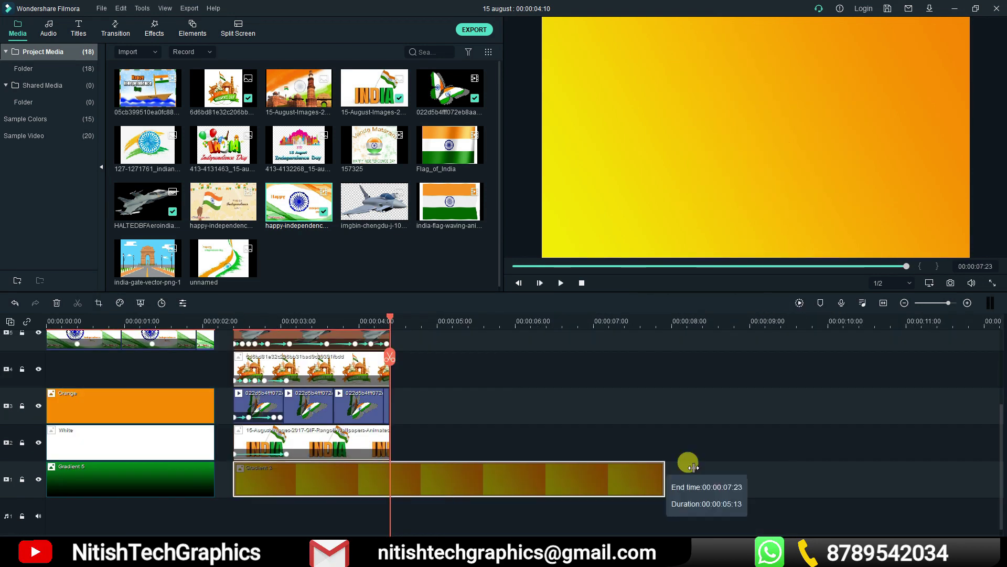
# Step: Lengthen the INDIA scene's gradient, INDIA GIF, butterfly, monument graphic, jet and Computer Key title, taking all but the butterfly to about 00:00:08:00
pyautogui.moveTo(686, 461); pyautogui.dragTo(691, 440)
pyautogui.moveTo(389, 442); pyautogui.dragTo(692, 443)
pyautogui.moveTo(389, 412); pyautogui.dragTo(474, 411)
pyautogui.click(428, 321)
pyautogui.scroll(2, 465, 331)
pyautogui.moveTo(390, 421); pyautogui.dragTo(699, 424)
pyautogui.moveTo(390, 383); pyautogui.dragTo(697, 382)
pyautogui.scroll(1, 399, 376)
pyautogui.moveTo(389, 375); pyautogui.dragTo(697, 376)
pyautogui.scroll(-1, 630, 367)
# Step: Play back the lengthened INDIA scene and return to about 00:00:06:09
pyautogui.moveTo(427, 320); pyautogui.dragTo(314, 322)
pyautogui.press('space')
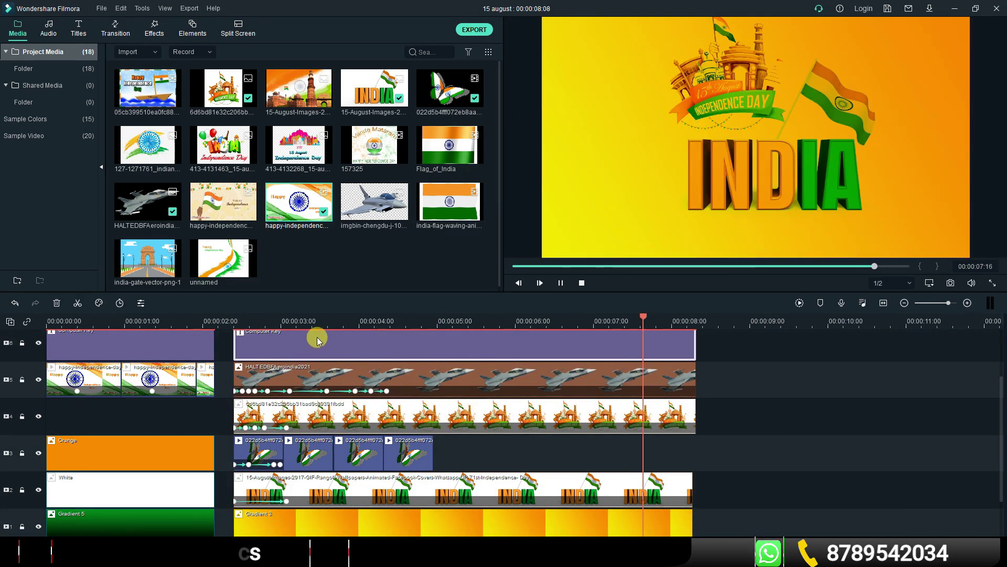
pyautogui.moveTo(655, 362); pyautogui.dragTo(543, 342)
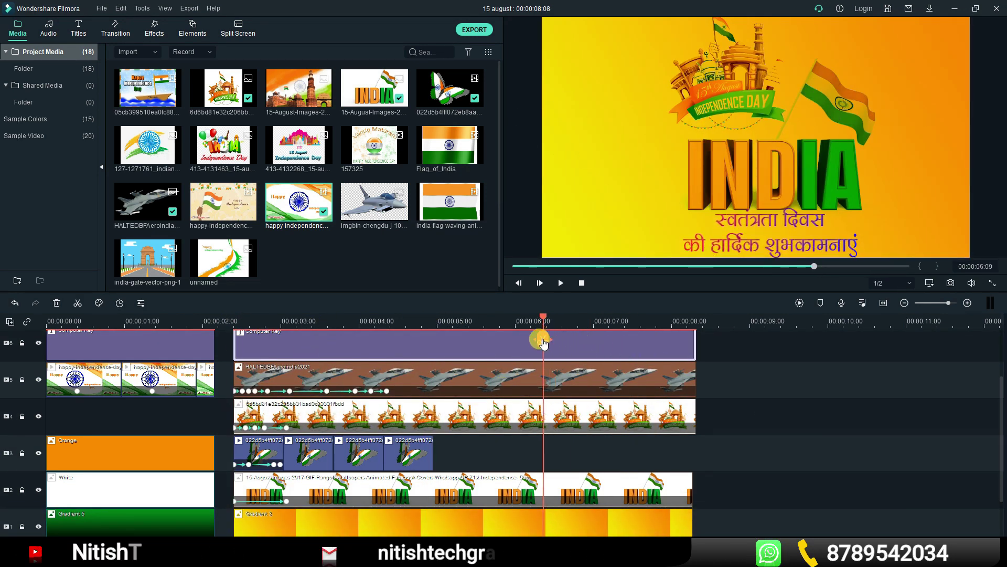
# Step: Paste five more butterfly clips end to end to fill the rest of the INDIA scene
pyautogui.click(426, 454)
pyautogui.hotkey('ctrl', 'v')
pyautogui.hotkey('ctrl', 'v')
pyautogui.hotkey('ctrl', 'v')
pyautogui.hotkey('ctrl', 'v')
pyautogui.hotkey('ctrl', 'v')
# Step: Keyframe the monument graphic at 00:00:06:06 and raise it to X -59.0, Y -201.3 at 00:00:06:21
pyautogui.moveTo(684, 344); pyautogui.dragTo(533, 346)
pyautogui.scroll(1, 624, 387)
pyautogui.doubleClick(556, 432)
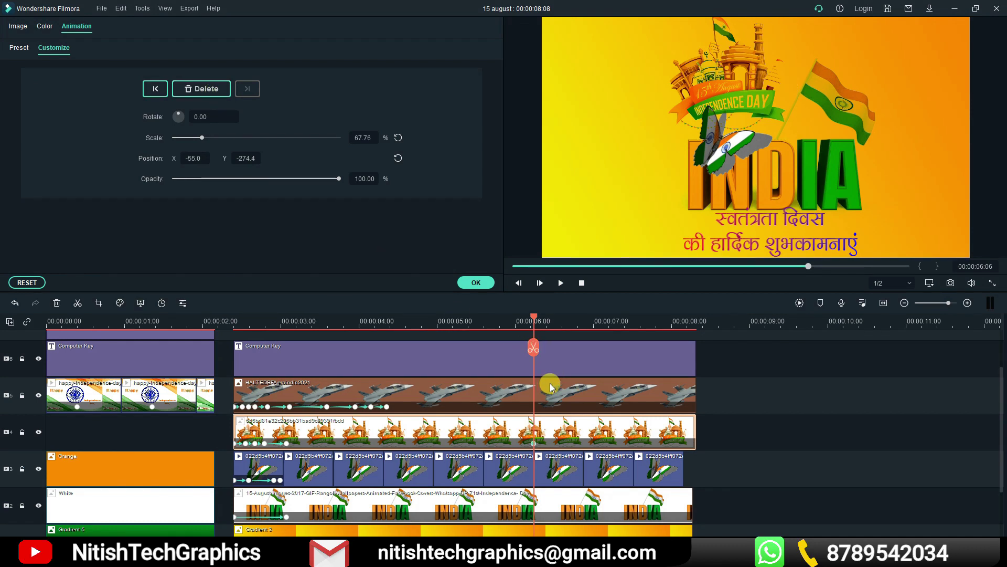
pyautogui.moveTo(541, 350); pyautogui.dragTo(579, 350)
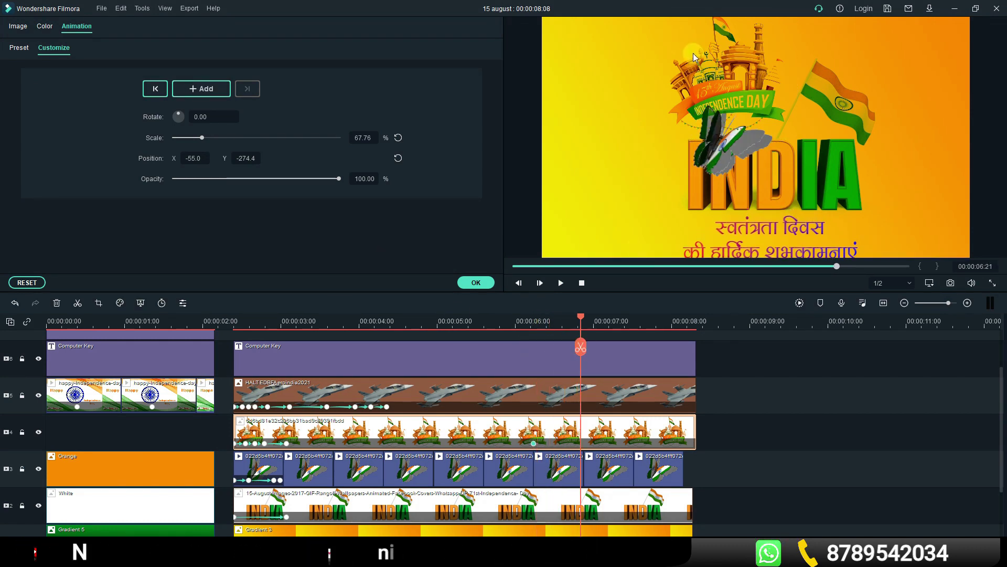
pyautogui.moveTo(745, 95); pyautogui.dragTo(742, 52)
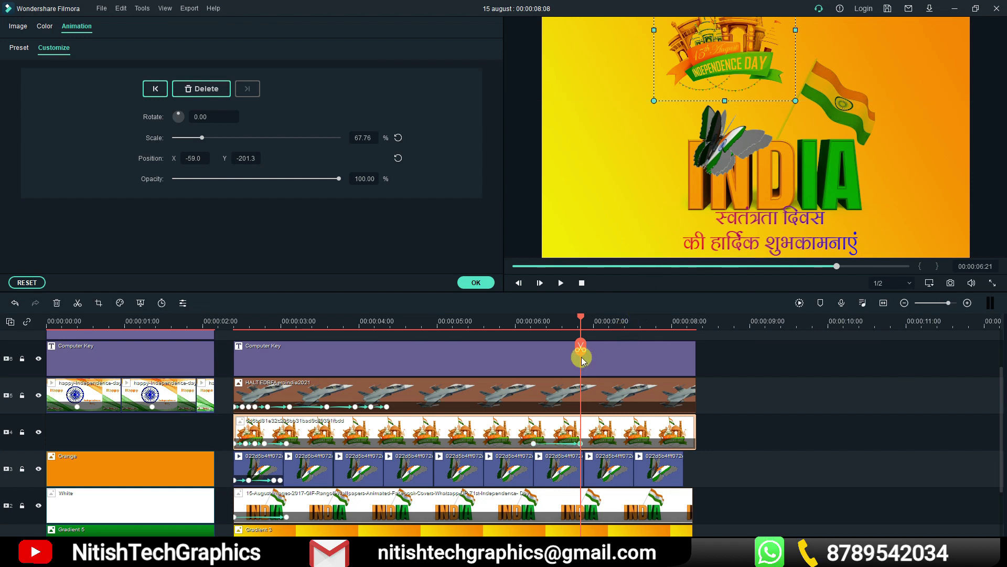
# Step: Keyframe the monument graphic to X -69.0, Y -137.1 at 00:00:07:04, move it off-frame, and shift the two middle exit keyframes slightly later
pyautogui.moveTo(581, 344); pyautogui.dragTo(603, 343)
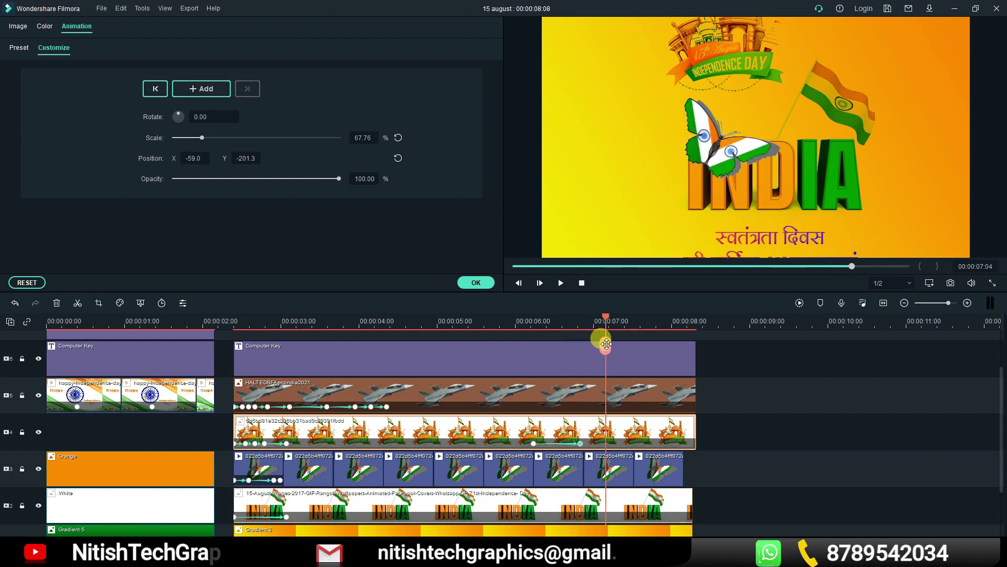
pyautogui.moveTo(748, 84); pyautogui.dragTo(745, 42)
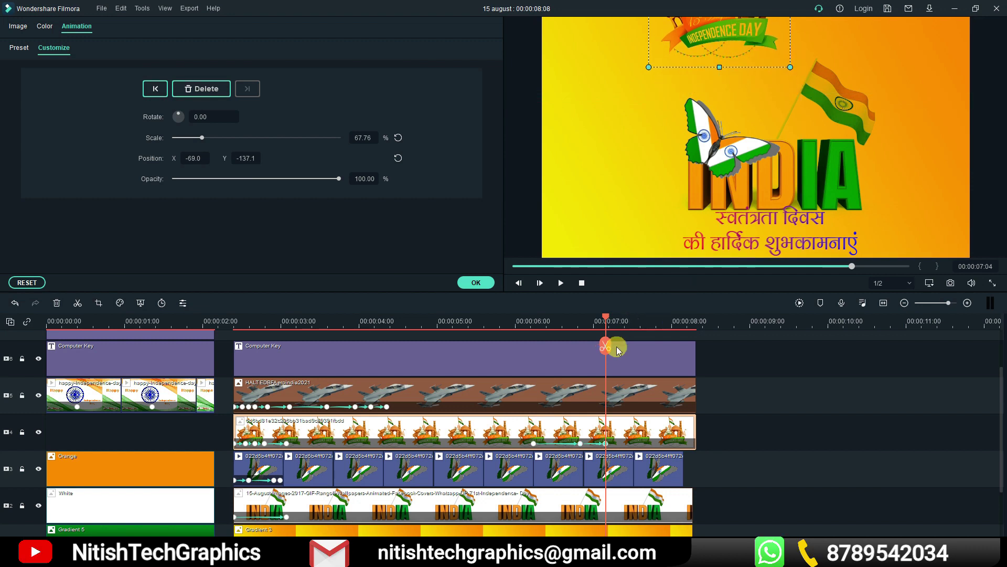
pyautogui.moveTo(607, 355); pyautogui.dragTo(646, 350)
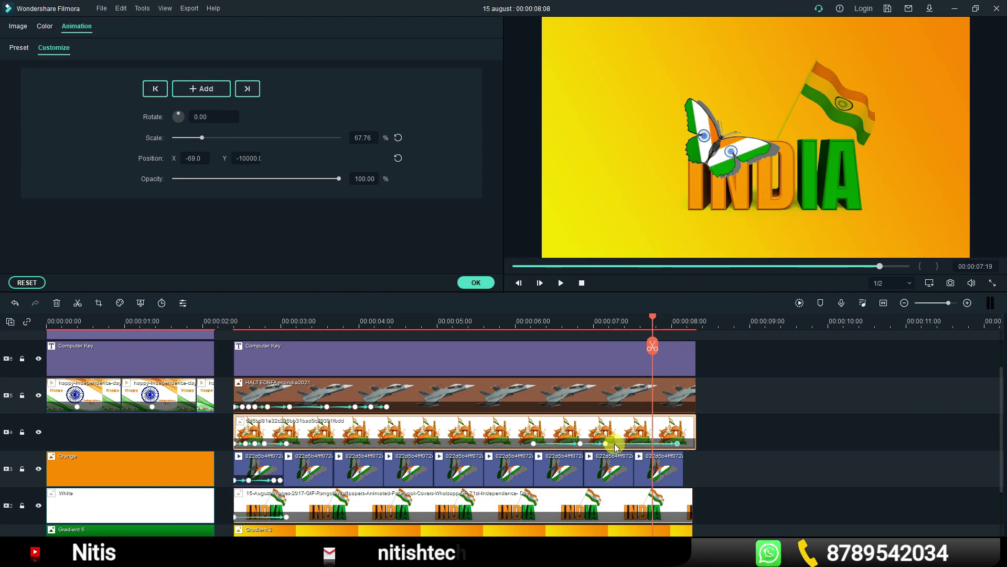
pyautogui.moveTo(606, 443); pyautogui.dragTo(621, 444)
pyautogui.moveTo(580, 443); pyautogui.dragTo(589, 444)
# Step: Keyframe the INDIA GIF at 00:00:06:06 and slide it left to X -69.5, Y -5.0 at 00:00:06:11
pyautogui.click(535, 328)
pyautogui.scroll(-1, 540, 485)
pyautogui.click(540, 484)
pyautogui.click(202, 89)
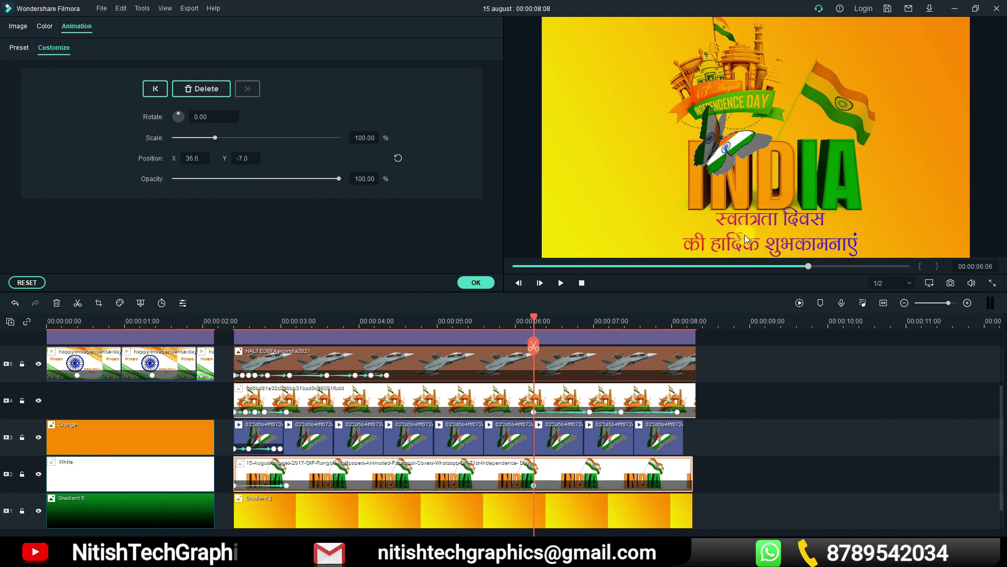
pyautogui.press('Right')
pyautogui.press('Right')
pyautogui.press('Right')
pyautogui.press('Right')
pyautogui.press('Right')
pyautogui.click(839, 170)
pyautogui.moveTo(829, 160); pyautogui.dragTo(773, 159)
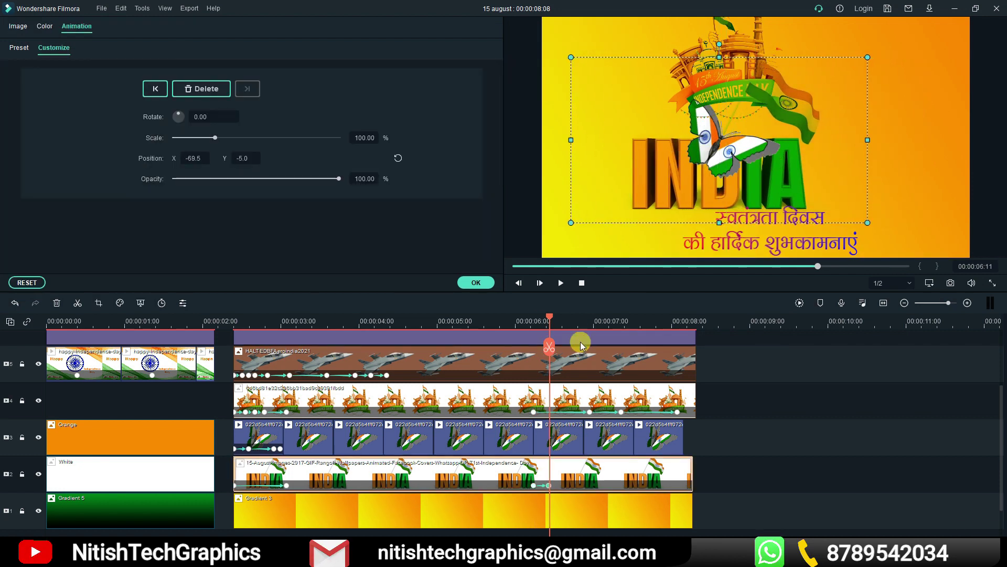
# Step: Add keyframes sliding the INDIA GIF left through X -255.7 to X -599.1, Y -10.0 at 00:00:08:01, and play back the scene
pyautogui.moveTo(551, 347); pyautogui.dragTo(575, 349)
pyautogui.moveTo(792, 188); pyautogui.dragTo(695, 190)
pyautogui.moveTo(576, 354); pyautogui.dragTo(594, 353)
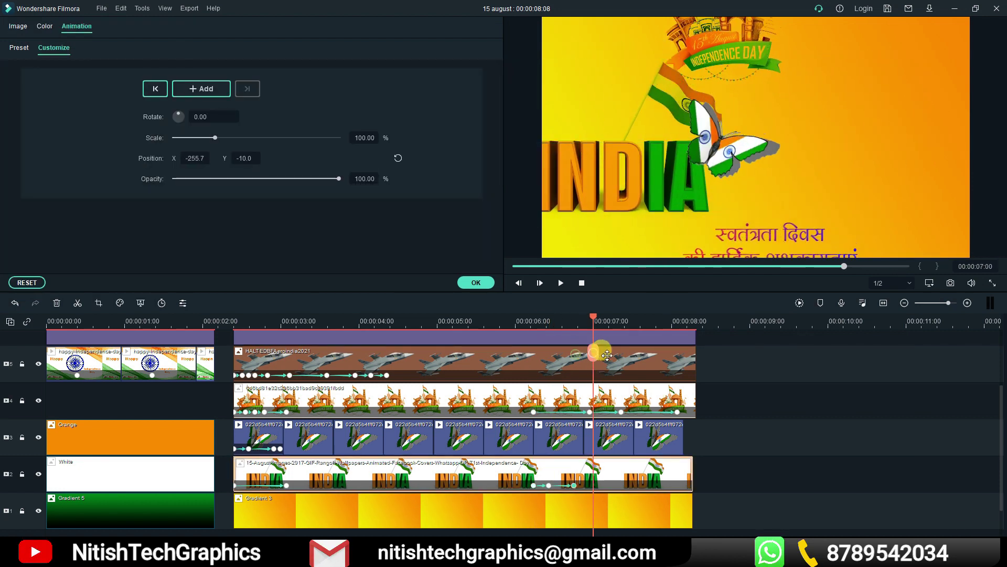
pyautogui.click(615, 352)
pyautogui.moveTo(649, 222); pyautogui.dragTo(523, 192)
pyautogui.click(645, 355)
pyautogui.click(646, 356)
pyautogui.click(681, 361)
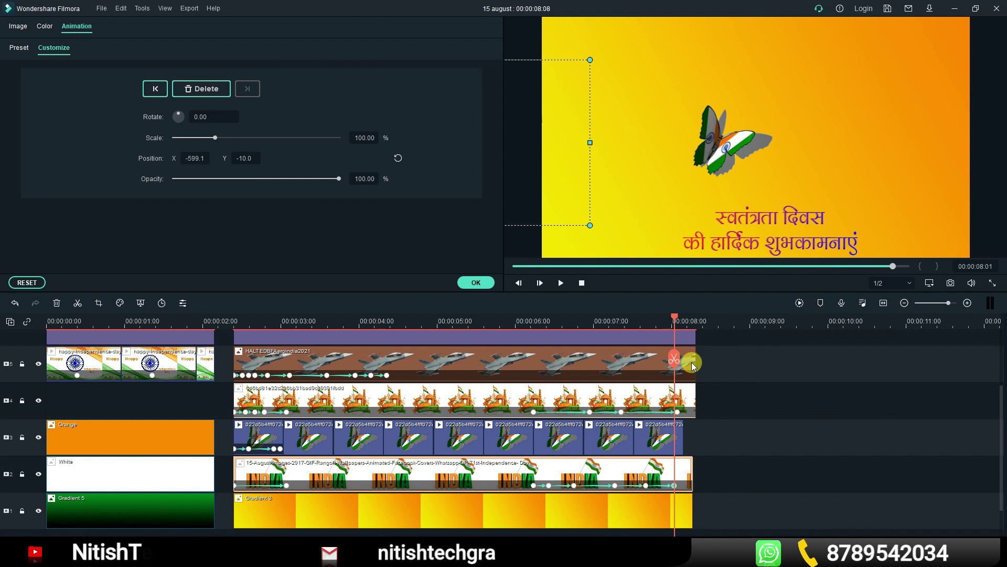
pyautogui.moveTo(675, 357); pyautogui.dragTo(234, 352)
pyautogui.press('space')
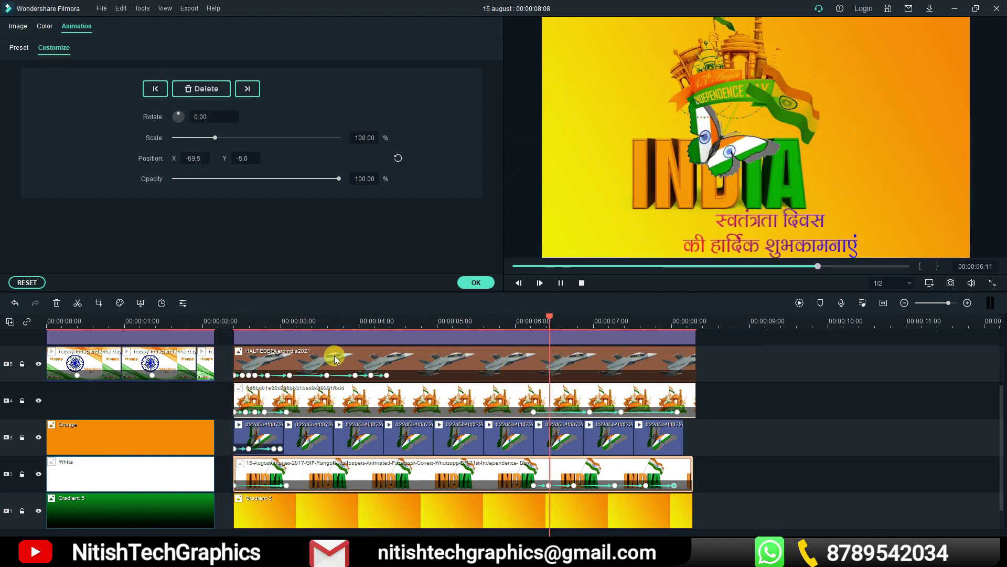
# Step: Keyframe the butterfly clip starting at 00:00:06:06 to move left through X -105.1, Y 0.0 and out of the frame
pyautogui.click(575, 443)
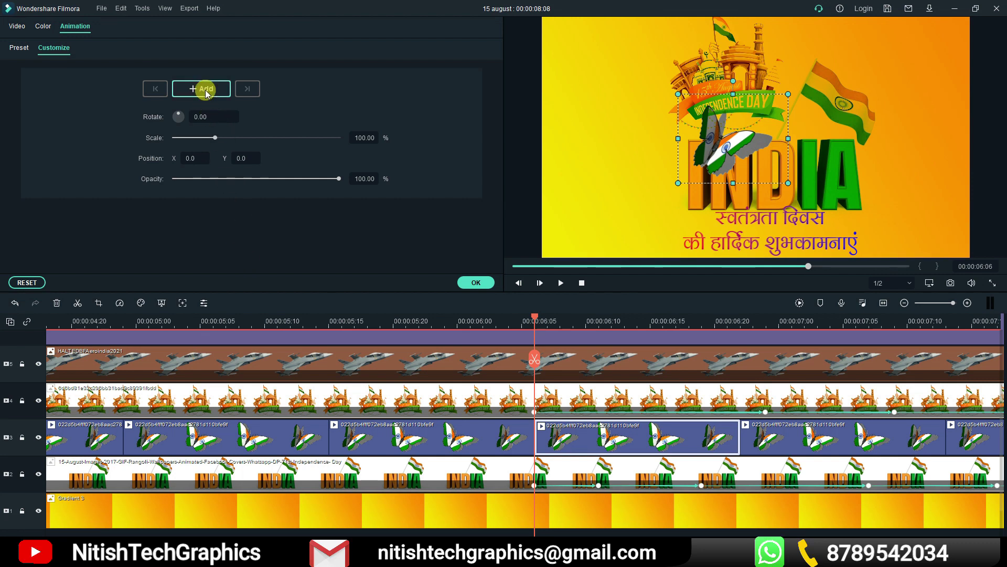
pyautogui.click(205, 90)
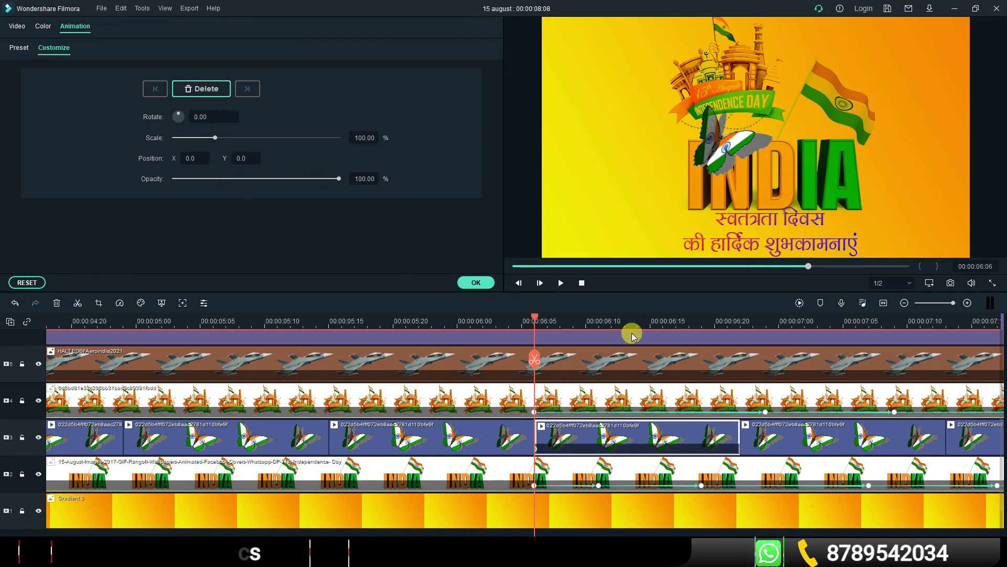
pyautogui.moveTo(547, 324); pyautogui.dragTo(573, 325)
pyautogui.moveTo(726, 147); pyautogui.dragTo(670, 147)
pyautogui.moveTo(573, 358); pyautogui.dragTo(701, 354)
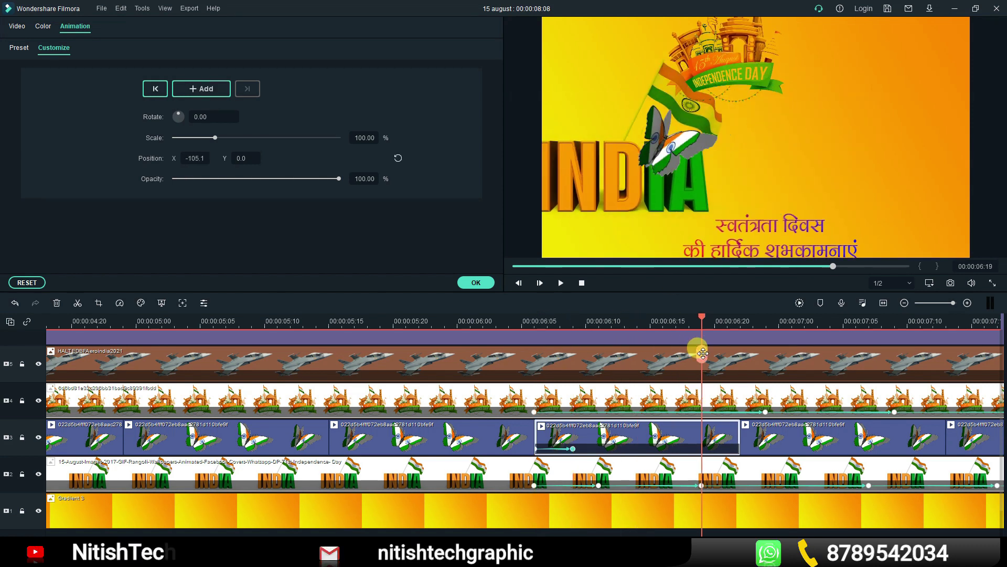
pyautogui.moveTo(670, 146); pyautogui.dragTo(547, 146)
pyautogui.moveTo(702, 358); pyautogui.dragTo(726, 359)
pyautogui.moveTo(547, 147); pyautogui.dragTo(493, 147)
# Step: Delete the last two butterfly clips that follow the animated one
pyautogui.click(767, 431)
pyautogui.keyDown('ctrl'); pyautogui.click(974, 439); pyautogui.keyUp('ctrl')
pyautogui.press('Delete')
# Step: Close the timeline gap between the tricolor scene and the INDIA scene by deleting the empty space
pyautogui.moveTo(856, 320); pyautogui.dragTo(253, 329)
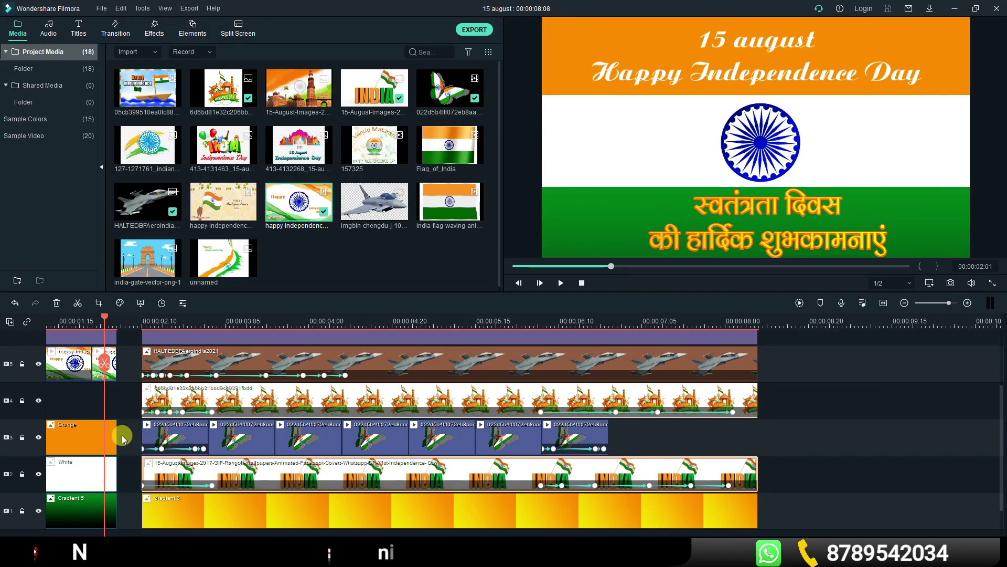
pyautogui.click(123, 444)
pyautogui.rightClick(124, 443)
pyautogui.click(138, 451)
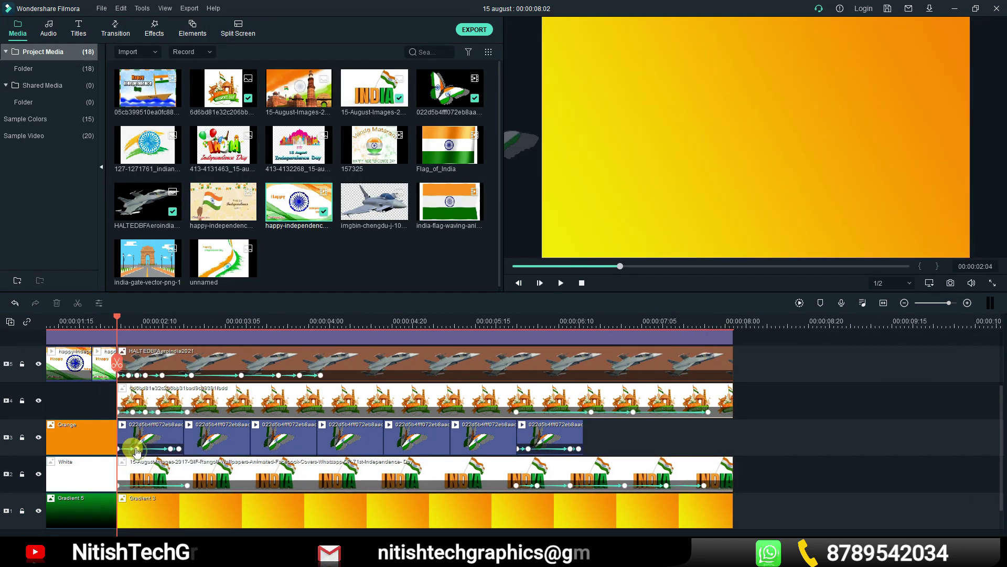
pyautogui.moveTo(128, 360); pyautogui.dragTo(124, 332)
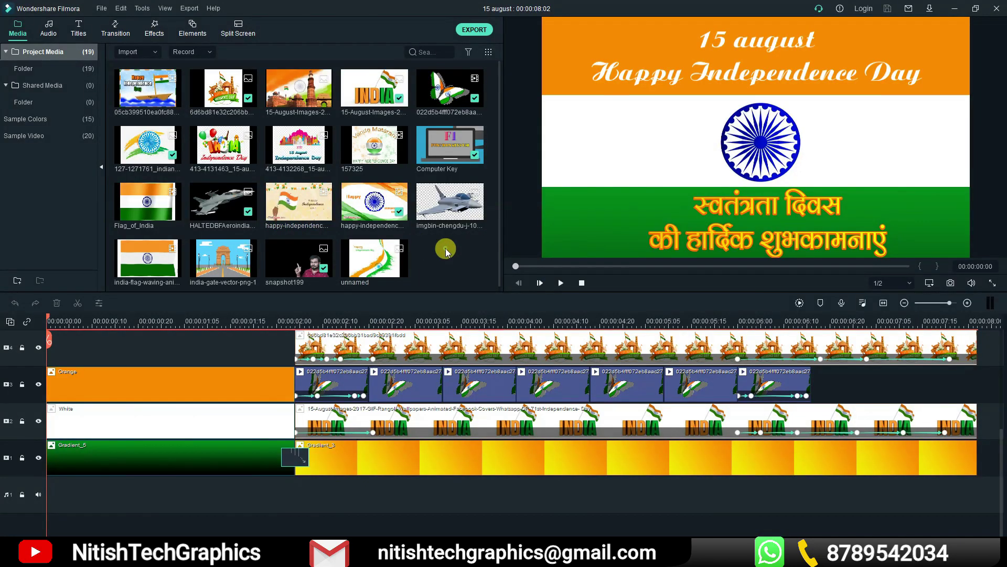
# Step: Play through the sequence and add a Basic 6 title on a new top track near 00:00:07:20
pyautogui.press('space')
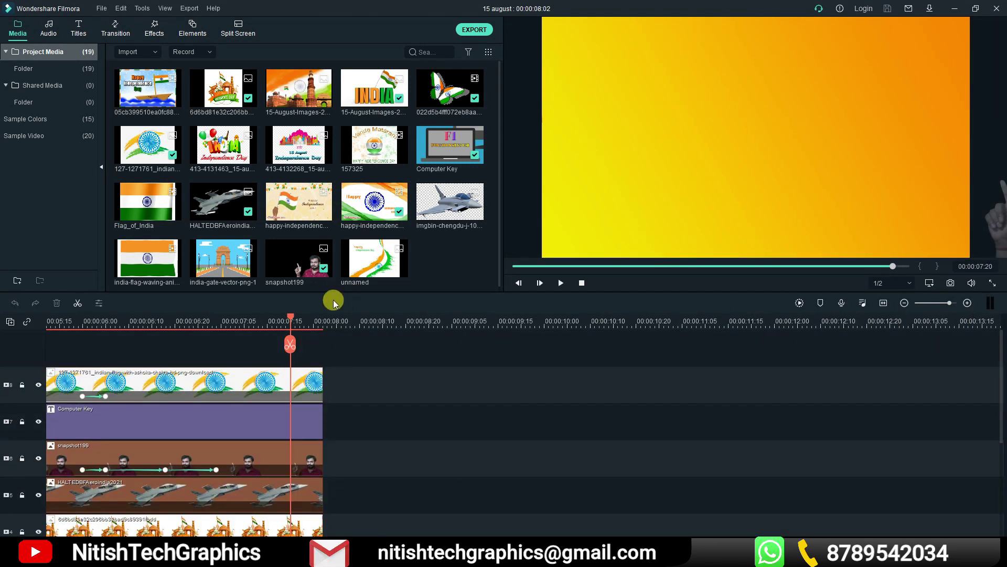
pyautogui.click(79, 27)
pyautogui.moveTo(282, 158); pyautogui.dragTo(292, 359)
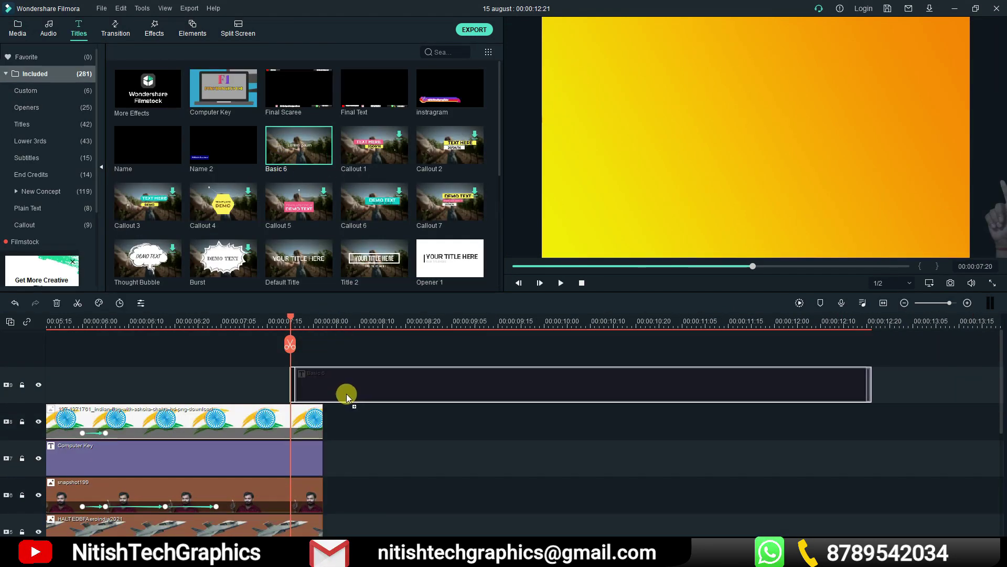
# Step: Bring the Hindi verse over from the CorelDRAW document and replace the new Basic 6 title's text with it
pyautogui.click(828, 336)
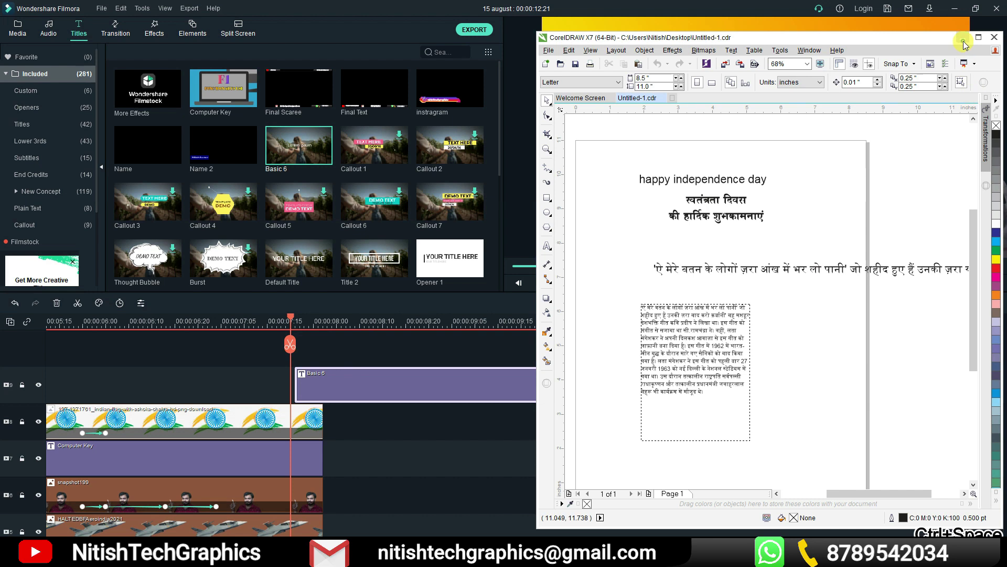
pyautogui.click(963, 45)
pyautogui.doubleClick(423, 389)
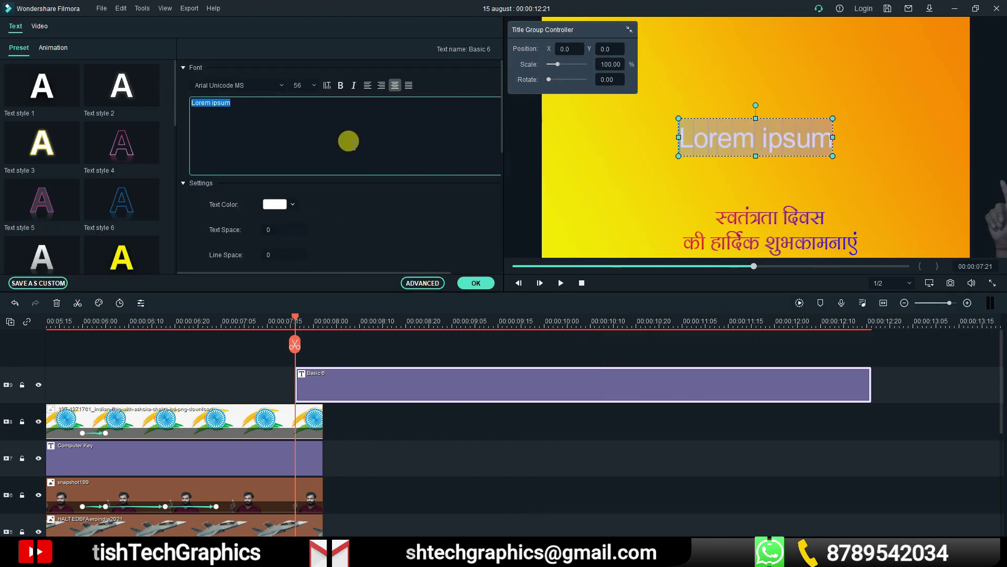
pyautogui.hotkey('ctrl', 'a')
pyautogui.hotkey('ctrl', 'v')
# Step: Break the verse into four lines, then make it bold at size 72 and place it above the Hindi greeting
pyautogui.click(237, 103)
pyautogui.press('Return')
pyautogui.click(252, 111)
pyautogui.press('Return')
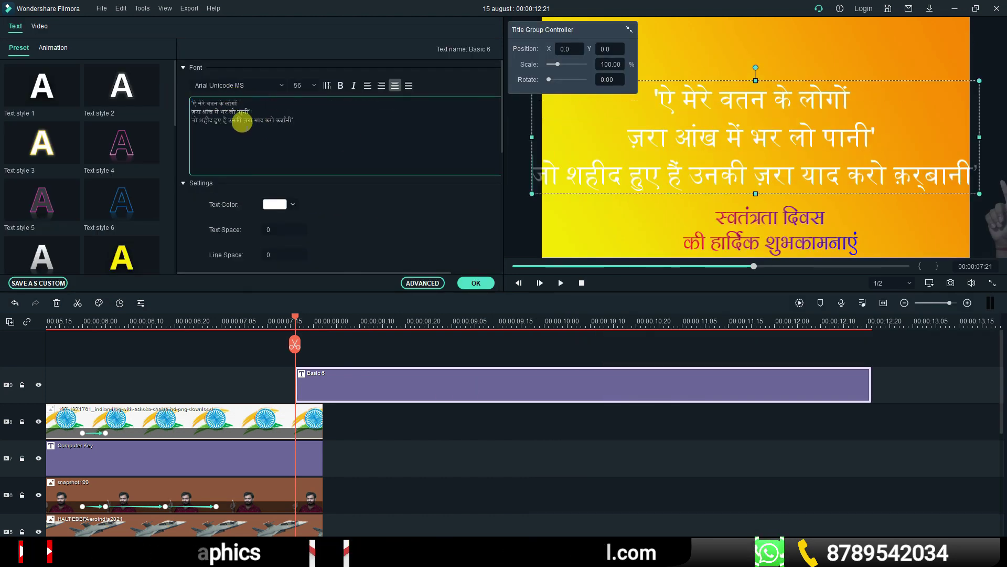
pyautogui.click(242, 119)
pyautogui.press('Return')
pyautogui.hotkey('ctrl', 'a')
pyautogui.click(340, 85)
pyautogui.moveTo(786, 150); pyautogui.dragTo(802, 135)
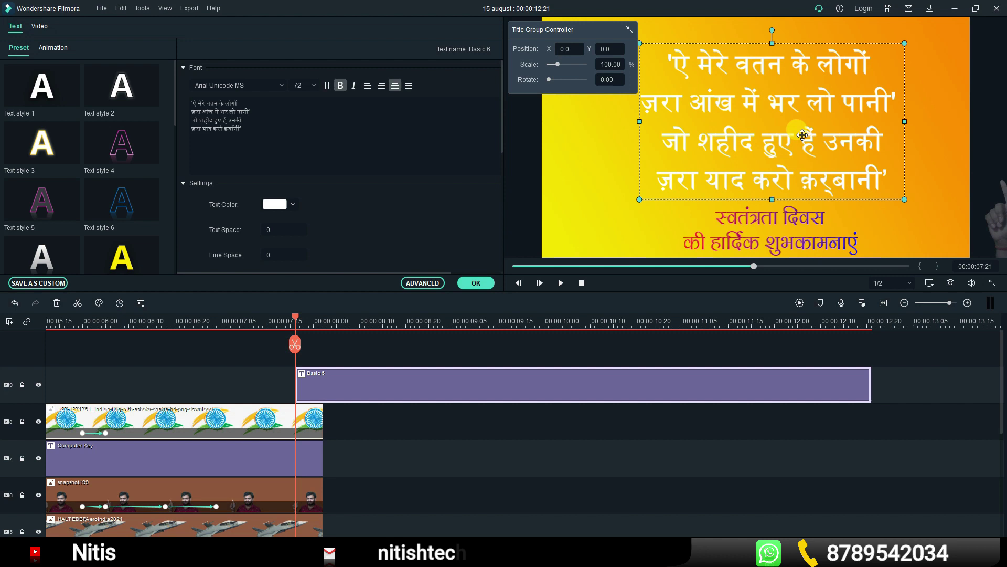
# Step: Split the INDIA scene's Computer Key greeting title at 00:00:07:21
pyautogui.click(304, 462)
pyautogui.click(295, 344)
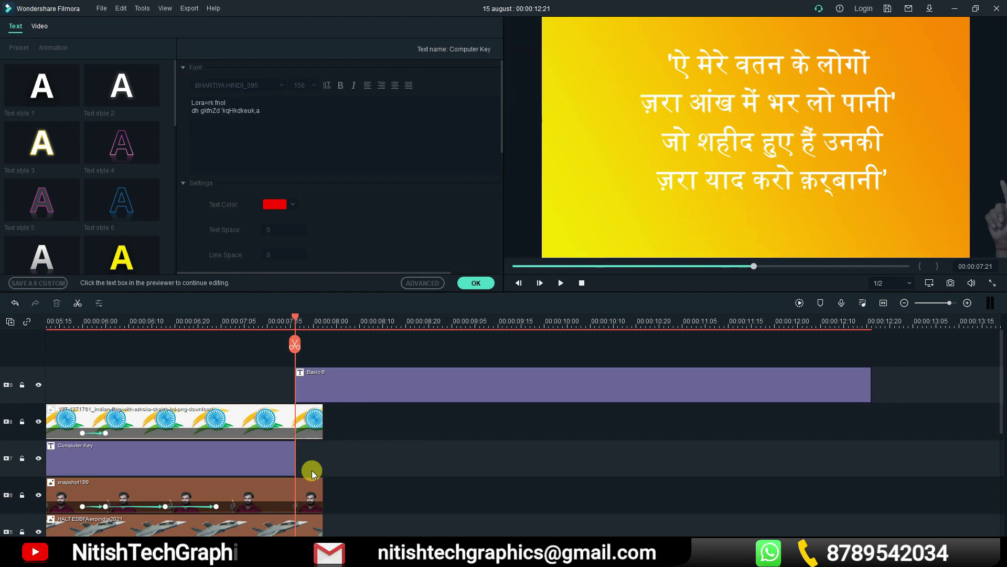
# Step: Apply a black-lettered text style to the verse title and trim its clip to the end of the INDIA scene
pyautogui.click(325, 383)
pyautogui.scroll(-5, 149, 256)
pyautogui.doubleClick(142, 255)
pyautogui.doubleClick(145, 215)
pyautogui.click(469, 282)
pyautogui.moveTo(871, 388); pyautogui.dragTo(322, 378)
# Step: Add another Basic 6 title reading "jai hind jai jawan jai kisan" below the verse and trim it to the scene's end
pyautogui.click(429, 387)
pyautogui.moveTo(299, 145); pyautogui.dragTo(302, 357)
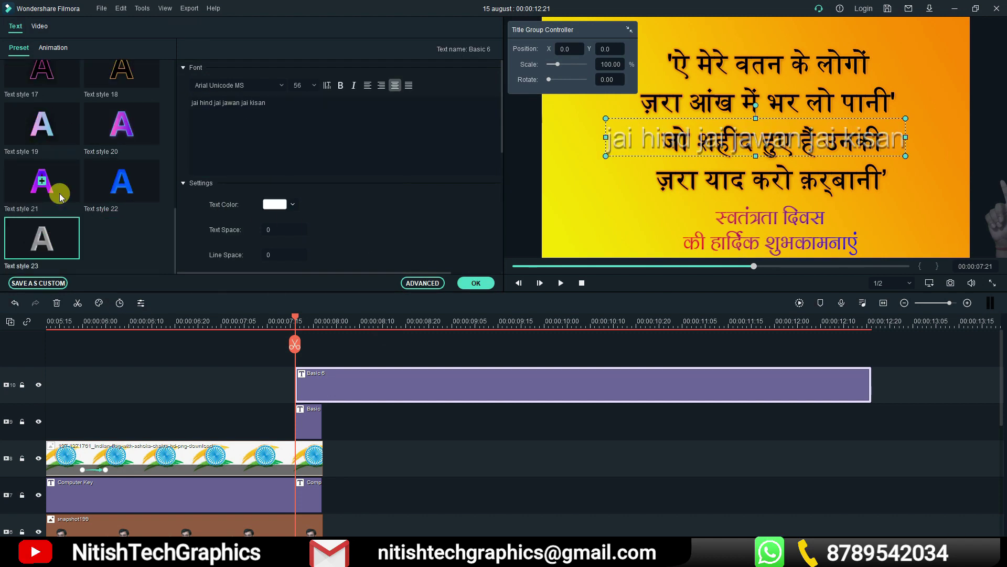
pyautogui.moveTo(322, 377); pyautogui.dragTo(332, 377)
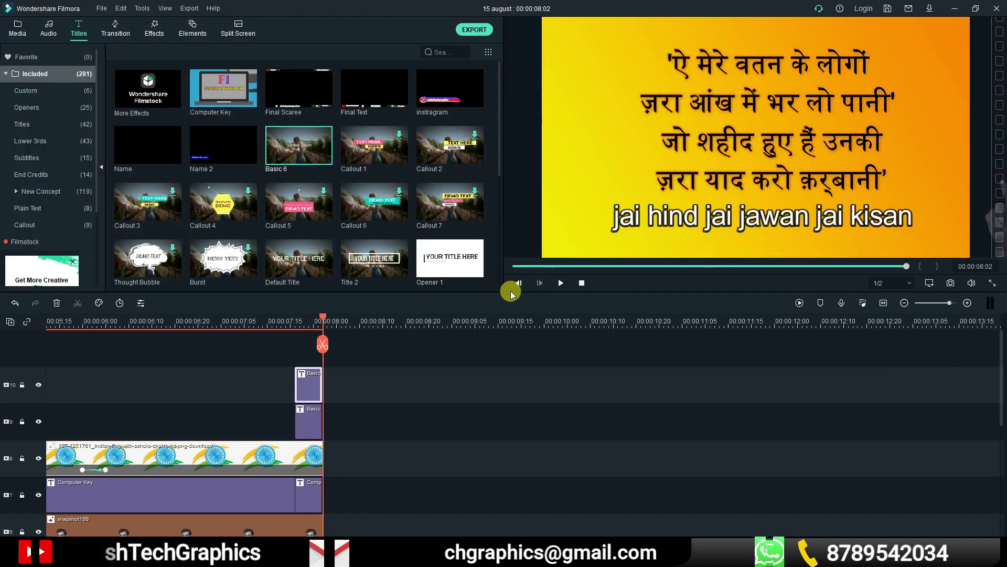
# Step: Review the whole sequence, then try Doomo Design on the tricolor scene's Hindi greeting and apply the animation preset listed beneath it instead
pyautogui.click(883, 304)
pyautogui.press('space')
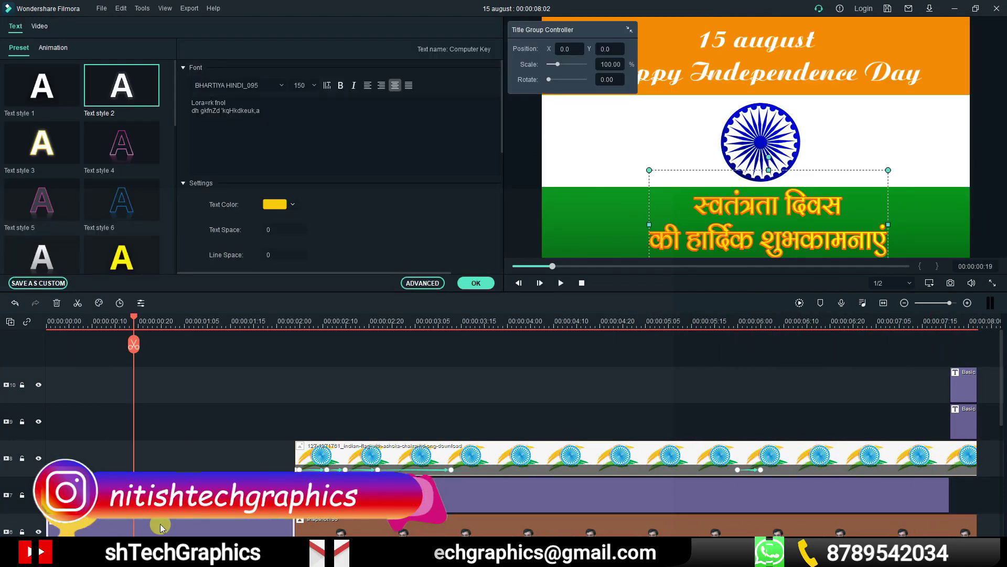
pyautogui.click(53, 47)
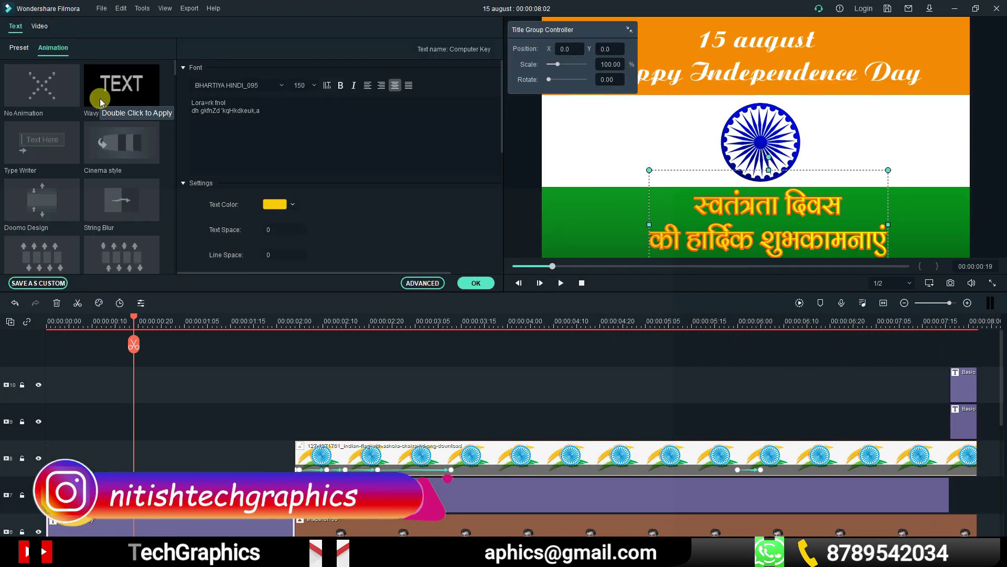
pyautogui.doubleClick(64, 211)
pyautogui.doubleClick(208, 531)
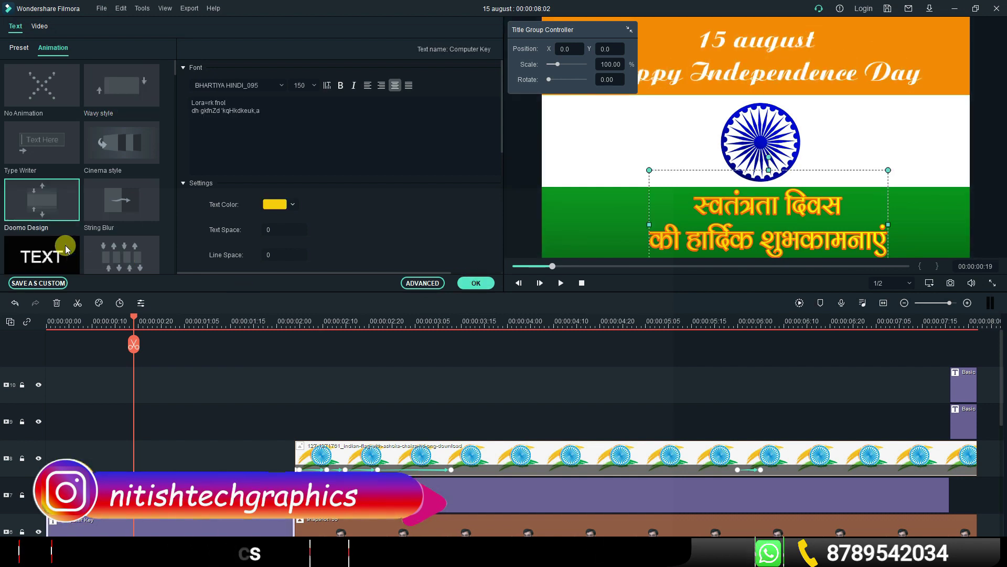
pyautogui.doubleClick(65, 245)
pyautogui.click(476, 282)
# Step: Play back the tricolor scene from the timeline start and skim ahead to the INDIA scene at 00:00:03:05
pyautogui.scroll(-3, 525, 366)
pyautogui.moveTo(23, 373); pyautogui.dragTo(23, 380)
pyautogui.scroll(-4, 699, 387)
pyautogui.scroll(5, 699, 386)
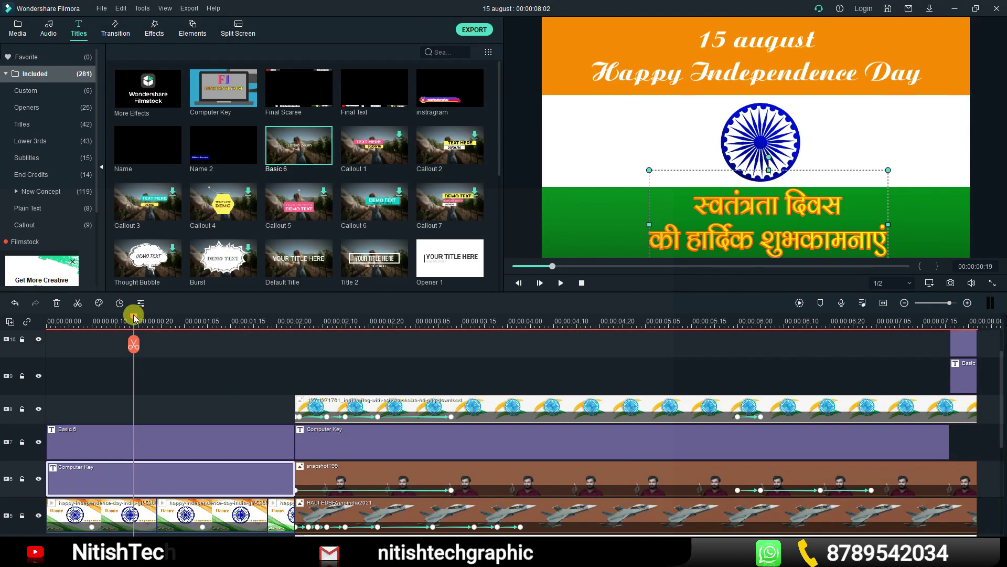
pyautogui.moveTo(134, 317); pyautogui.dragTo(46, 317)
pyautogui.click(561, 283)
pyautogui.moveTo(332, 321); pyautogui.dragTo(414, 347)
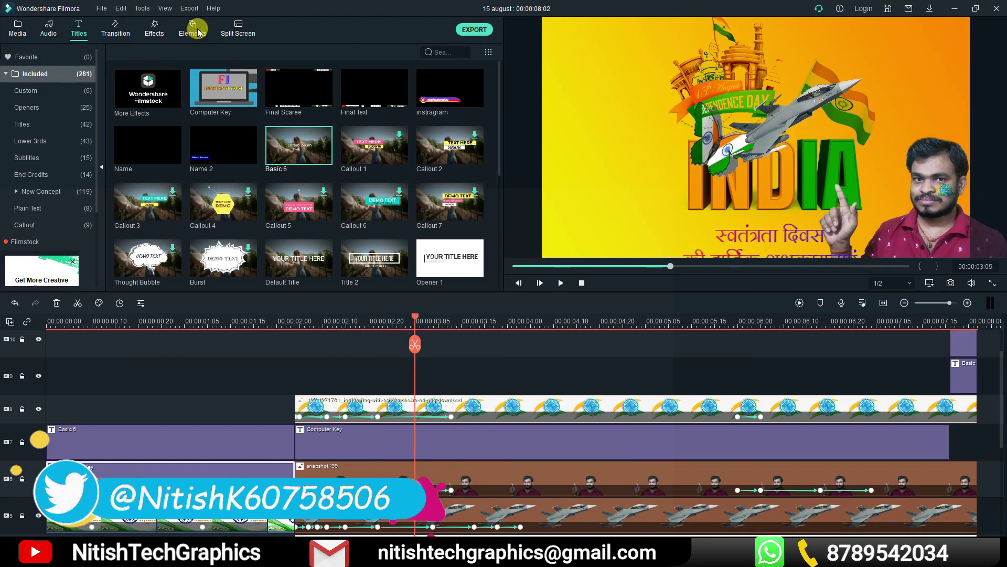
# Step: Preview the Crying 2 element and download the Lightning Ball and a blue Laser_Eye_Pack element from the Elements library
pyautogui.click(195, 29)
pyautogui.click(358, 208)
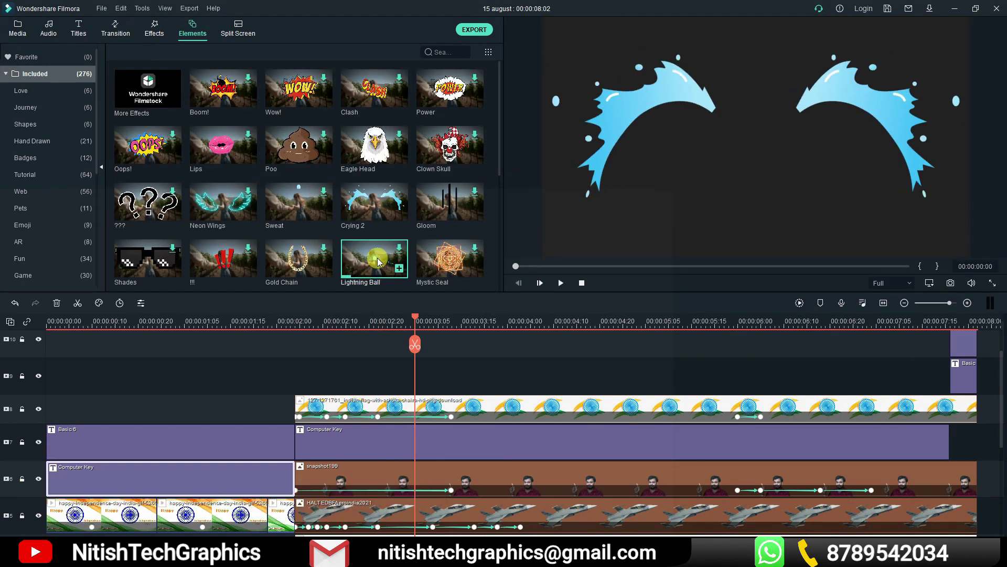
pyautogui.scroll(-3, 378, 260)
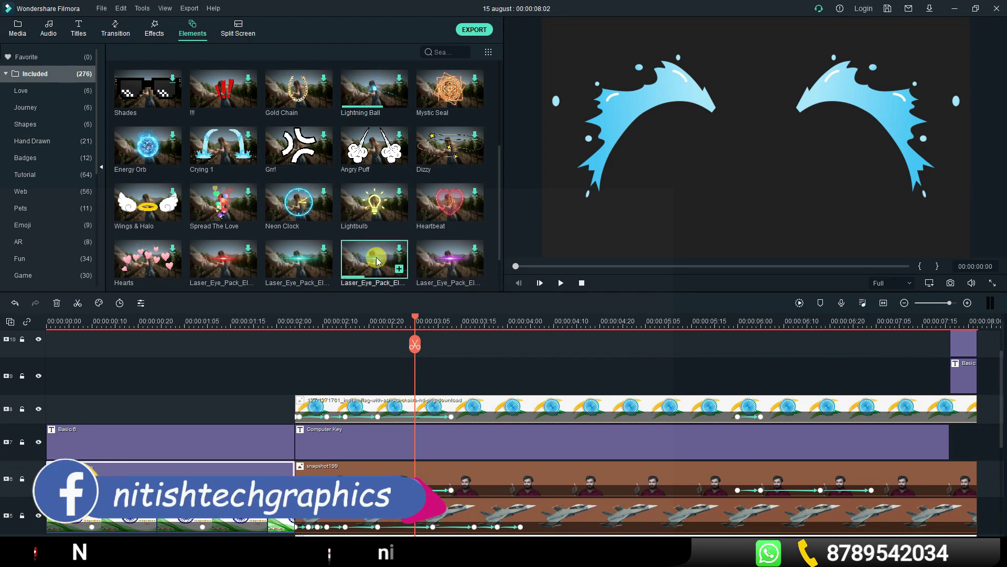
pyautogui.moveTo(380, 265)
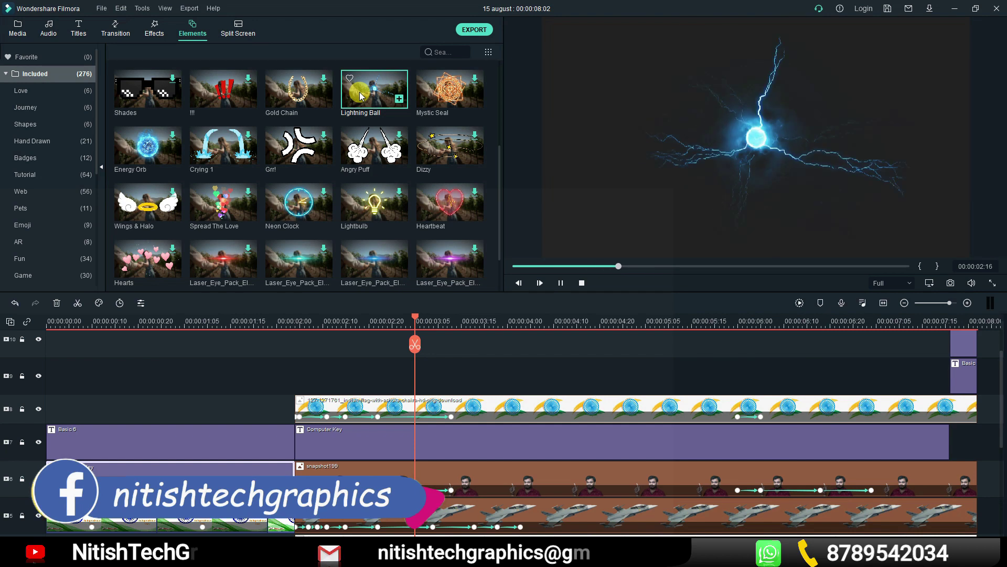
# Step: Try placing the Lightning Ball over the jet clip and trimming it to the INDIA scene's end
pyautogui.click(458, 342)
pyautogui.moveTo(458, 342); pyautogui.dragTo(363, 357)
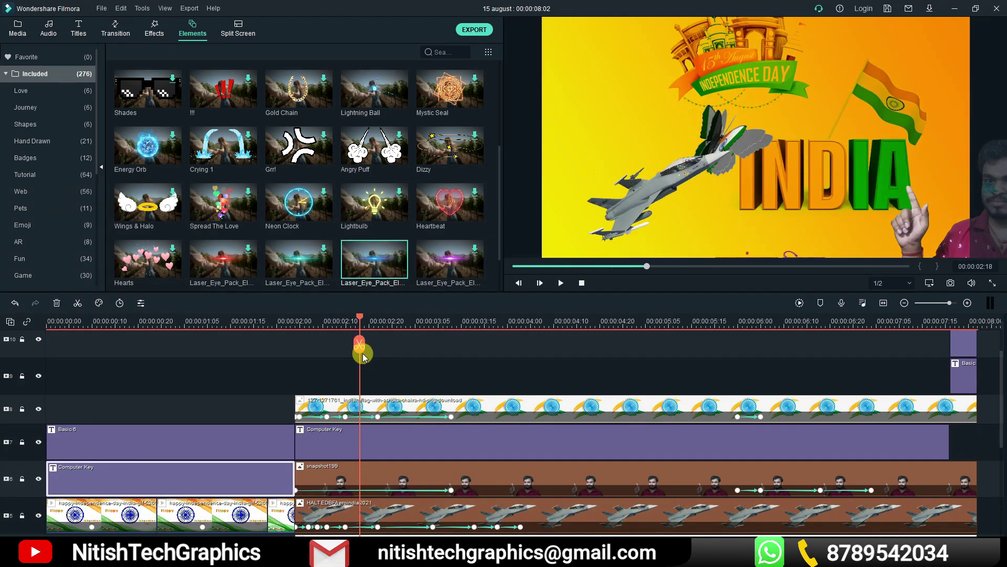
pyautogui.moveTo(393, 319); pyautogui.dragTo(384, 506)
pyautogui.click(515, 344)
pyautogui.click(904, 302)
pyautogui.moveTo(714, 517); pyautogui.dragTo(463, 519)
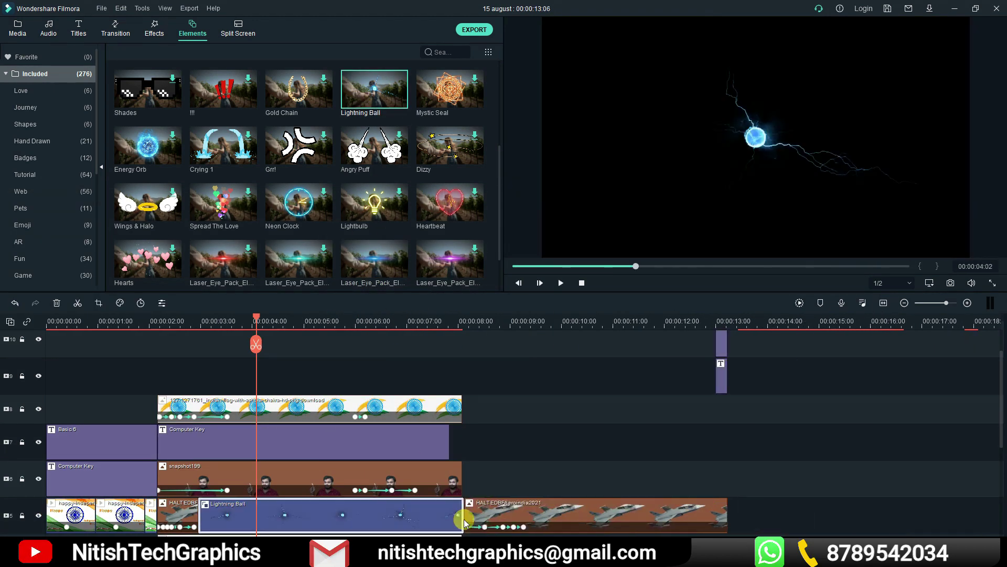
pyautogui.hotkey('ctrl', 'z')
pyautogui.hotkey('ctrl', 'z')
# Step: Lock tracks 1 to 4, 6 and 7, keeping the jet's track 5 unlocked
pyautogui.click(21, 516)
pyautogui.click(22, 479)
pyautogui.click(21, 442)
pyautogui.click(22, 408)
pyautogui.scroll(-5, 23, 407)
pyautogui.click(21, 430)
pyautogui.click(21, 468)
pyautogui.click(22, 503)
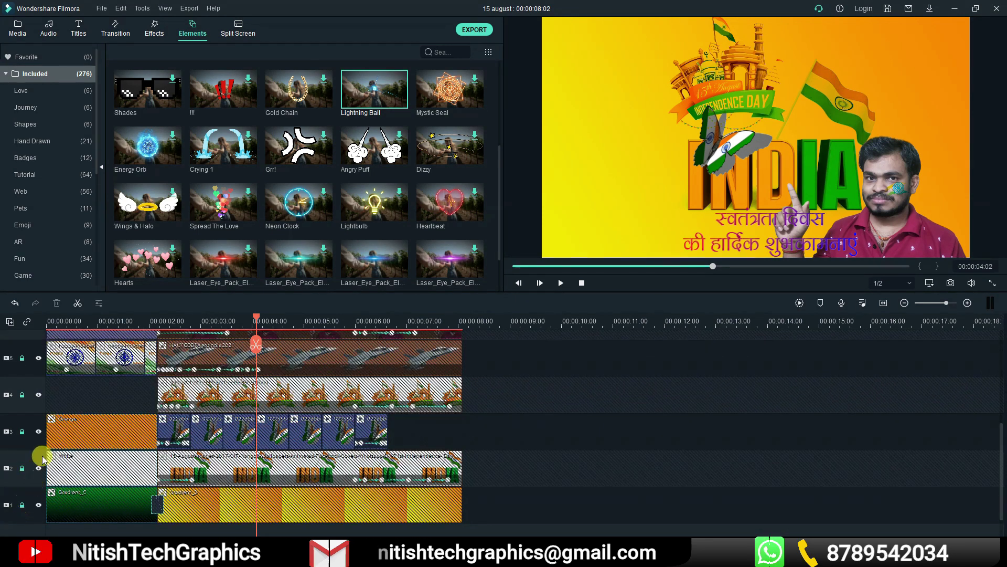
pyautogui.scroll(1, 43, 458)
pyautogui.scroll(1, 43, 458)
pyautogui.click(21, 420)
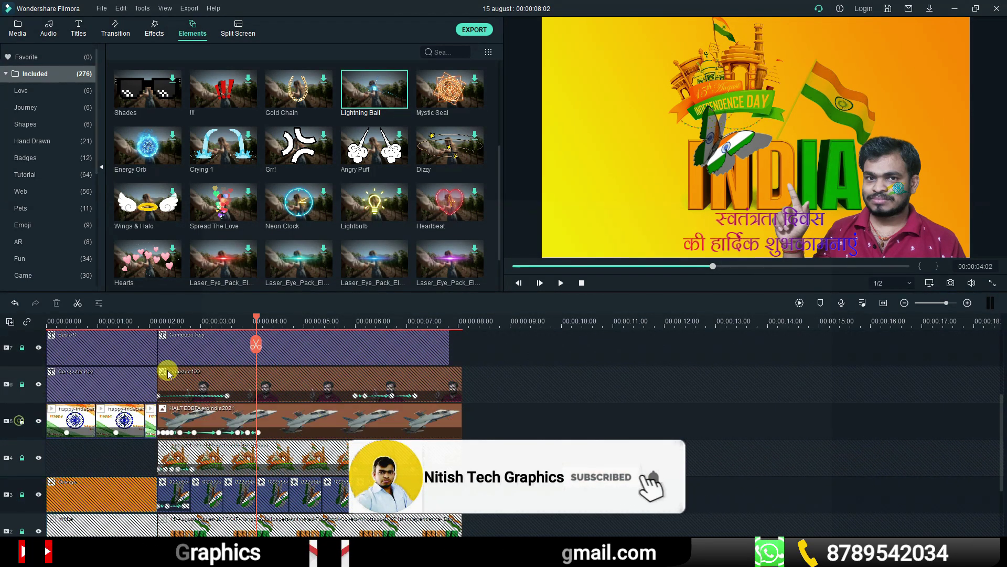
# Step: Try the Lightning Ball on track 9 from about 00:00:04:02 and play back the jet's flight
pyautogui.moveTo(275, 318); pyautogui.dragTo(345, 320)
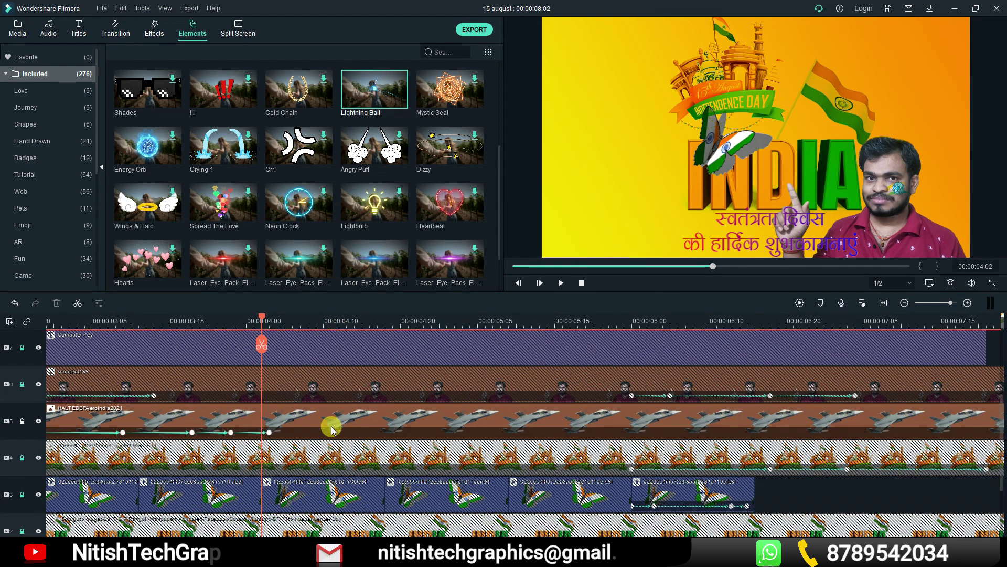
pyautogui.scroll(1, 331, 427)
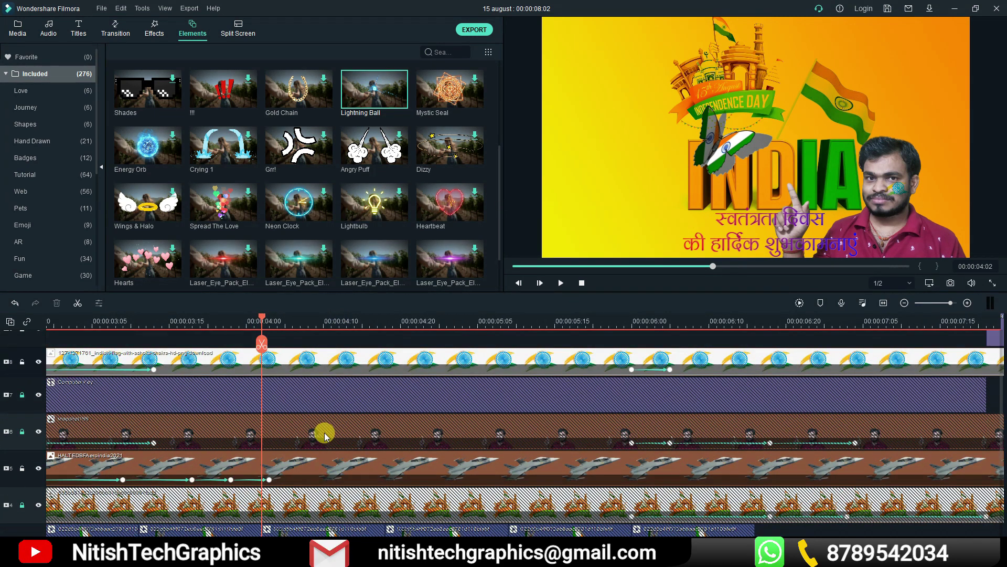
pyautogui.scroll(1, 338, 402)
pyautogui.moveTo(353, 181); pyautogui.dragTo(259, 358)
pyautogui.press('space')
pyautogui.scroll(-2, 495, 366)
pyautogui.click(366, 323)
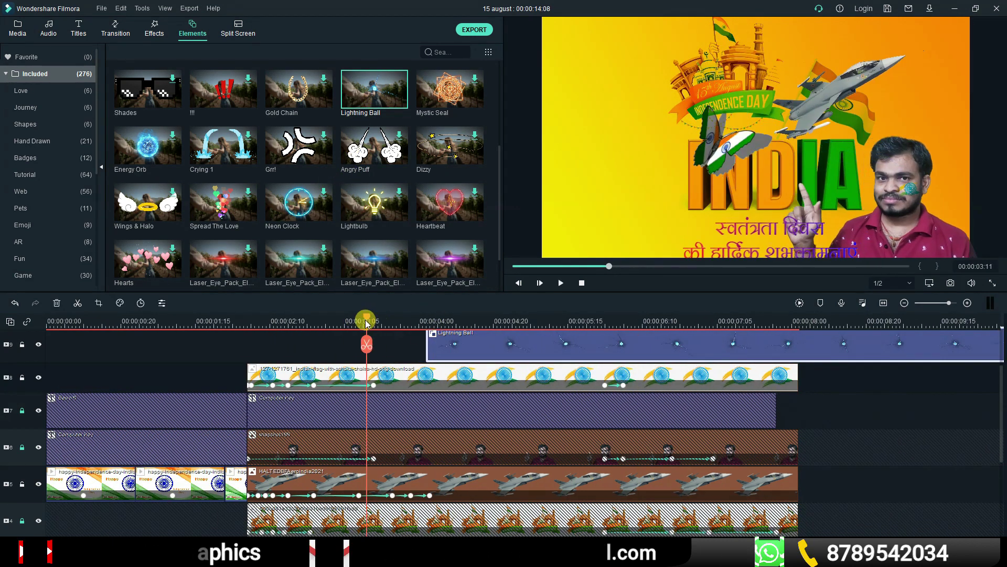
pyautogui.moveTo(366, 321); pyautogui.dragTo(304, 322)
pyautogui.moveTo(457, 342); pyautogui.dragTo(334, 342)
pyautogui.click(905, 303)
pyautogui.hotkey('ctrl', 'z')
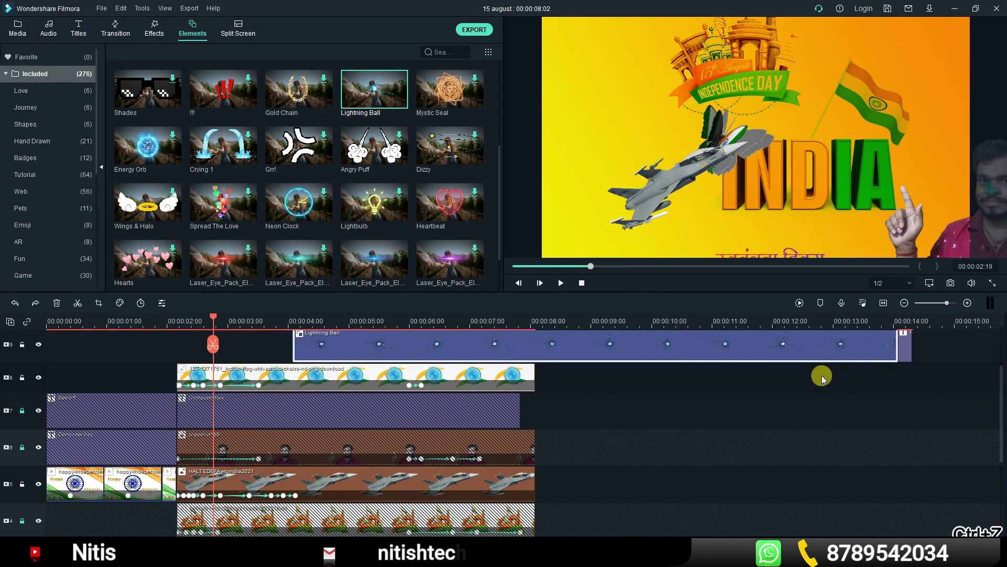
pyautogui.hotkey('ctrl', 'z')
# Step: Lock tracks 8 to 10, add the Lightning Ball on track 11 at 00:00:02:19 and trim it to end at 00:00:03:04
pyautogui.scroll(2, 822, 379)
pyautogui.click(22, 441)
pyautogui.click(22, 407)
pyautogui.moveTo(369, 92); pyautogui.dragTo(214, 346)
pyautogui.moveTo(817, 370); pyautogui.dragTo(236, 373)
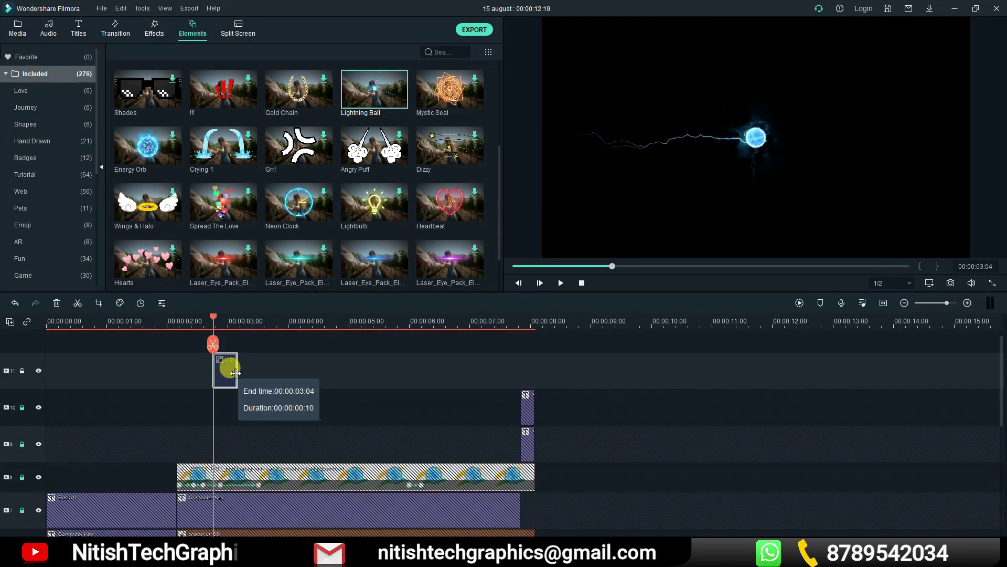
pyautogui.press('space')
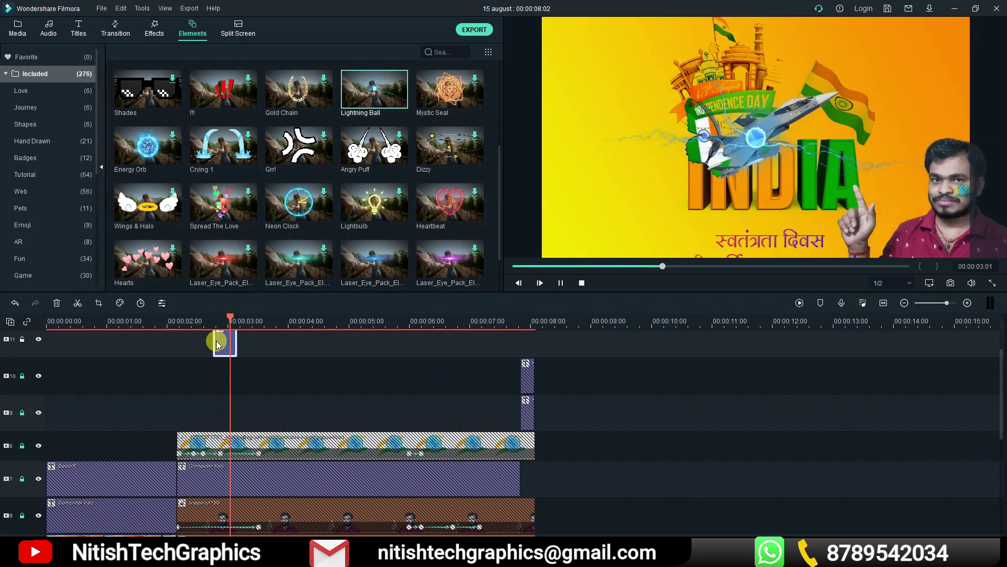
pyautogui.press('space')
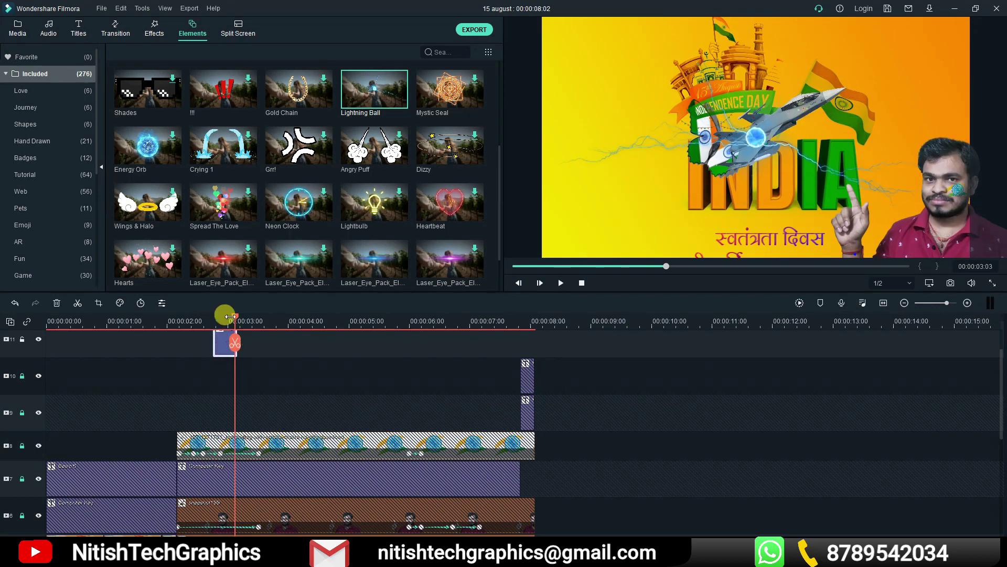
# Step: Add the blue Laser_Eye_Pack element at the Lightning Ball's start, trim it to match and arrange it on the track below
pyautogui.moveTo(229, 317); pyautogui.dragTo(218, 318)
pyautogui.moveTo(343, 273); pyautogui.dragTo(225, 360)
pyautogui.moveTo(516, 426); pyautogui.dragTo(241, 426)
pyautogui.moveTo(265, 452); pyautogui.dragTo(226, 386)
pyautogui.moveTo(228, 420); pyautogui.dragTo(228, 452)
# Step: Play back the jet's flight and adjust the Lightning Ball and laser clips to span the same stretch of the timeline
pyautogui.click(193, 321)
pyautogui.press('space')
pyautogui.press('space')
pyautogui.moveTo(224, 353)
pyautogui.mouseDown()
pyautogui.moveTo(216, 355)
pyautogui.moveTo(232, 353)
pyautogui.mouseUp()
pyautogui.moveTo(237, 353); pyautogui.dragTo(248, 350)
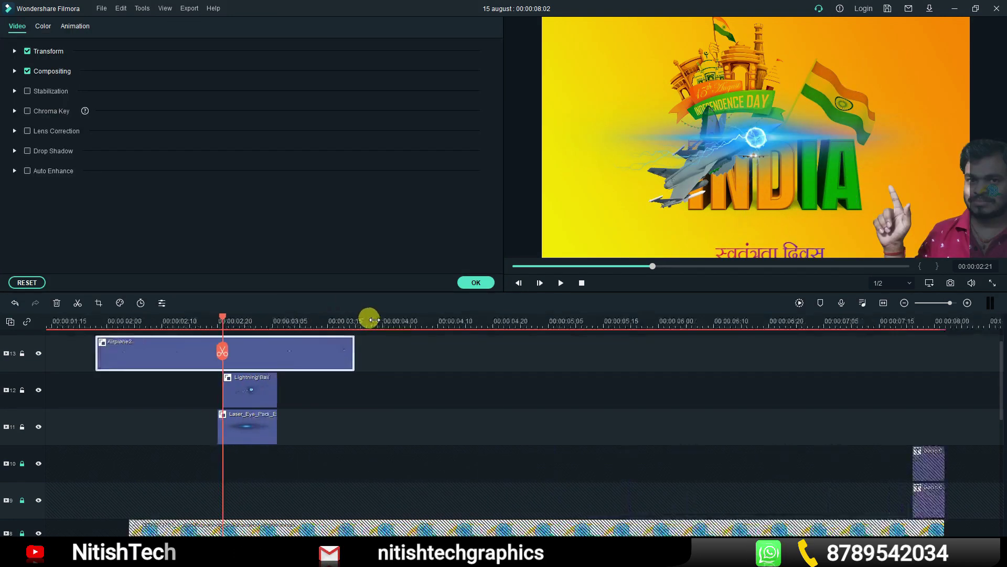
pyautogui.moveTo(276, 391); pyautogui.dragTo(283, 391)
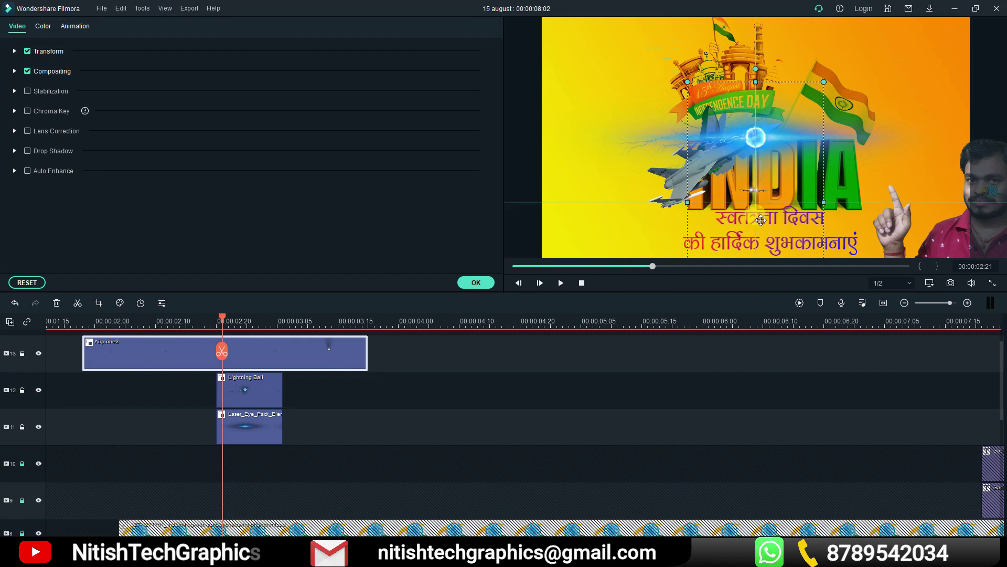
# Step: Trim Airplane2 to start with the INDIA scene and extend its ending past 00:00:04:00 with short repeated segments
pyautogui.moveTo(84, 357); pyautogui.dragTo(119, 355)
pyautogui.click(112, 356)
pyautogui.moveTo(157, 357); pyautogui.dragTo(146, 357)
pyautogui.click(520, 361)
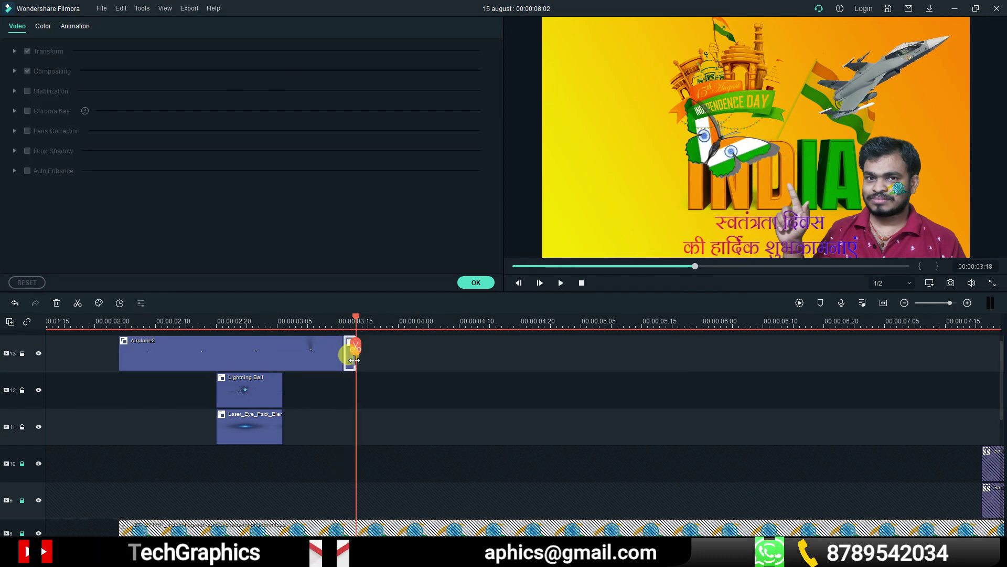
pyautogui.moveTo(320, 354); pyautogui.dragTo(314, 354)
pyautogui.moveTo(338, 321); pyautogui.dragTo(393, 331)
pyautogui.hotkey('ctrl', 'z')
pyautogui.click(454, 352)
pyautogui.scroll(1, 362, 332)
# Step: Rearrange the Hindi verse title into two lines, widen its text box and reposition it above the jai hind title
pyautogui.click(360, 332)
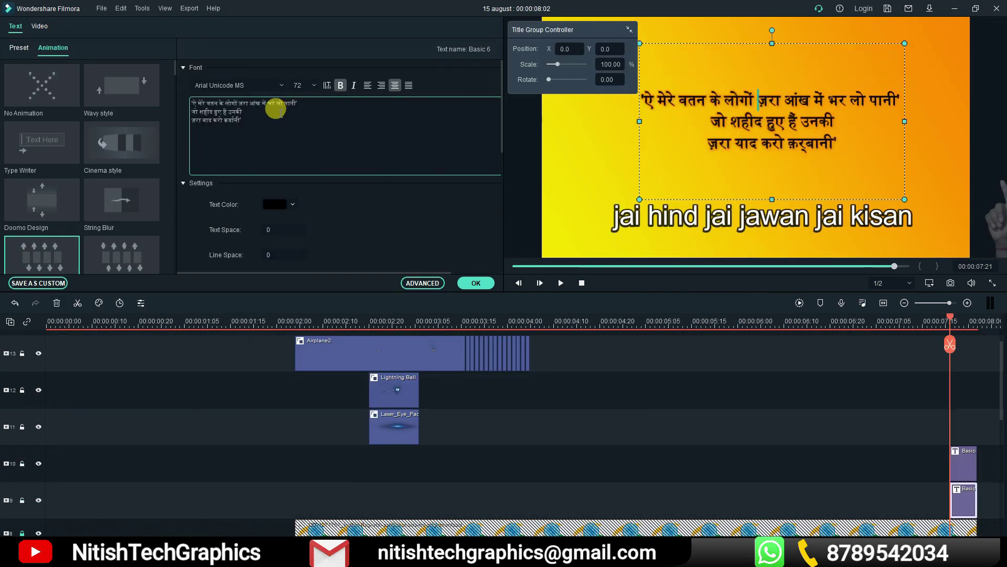
pyautogui.press('BackSpace')
pyautogui.click(478, 285)
pyautogui.moveTo(904, 121); pyautogui.dragTo(954, 121)
pyautogui.moveTo(756, 43); pyautogui.dragTo(757, 99)
pyautogui.moveTo(766, 134); pyautogui.dragTo(766, 108)
# Step: Play back the tricolor and INDIA scenes and render the timeline preview
pyautogui.press('space')
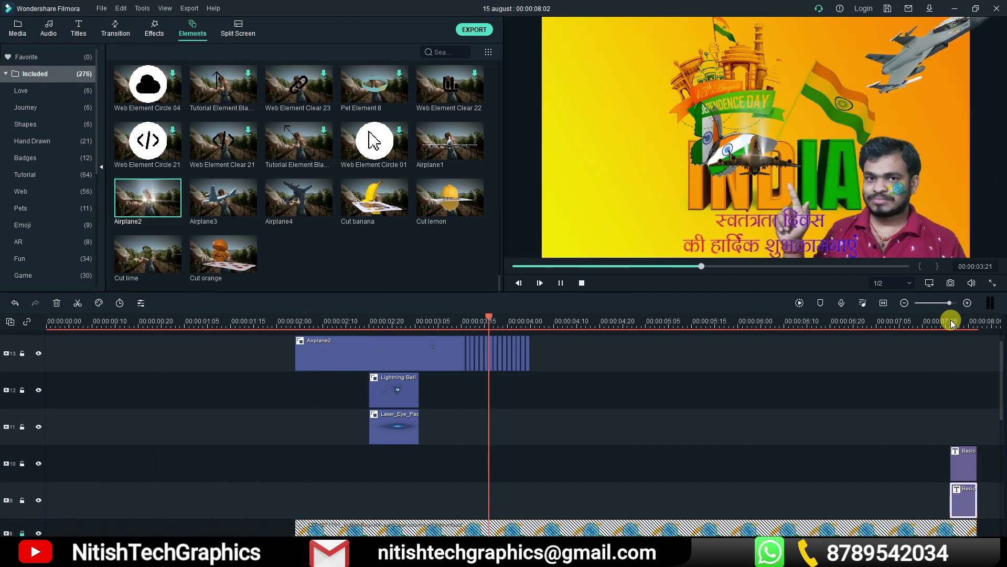
pyautogui.press('space')
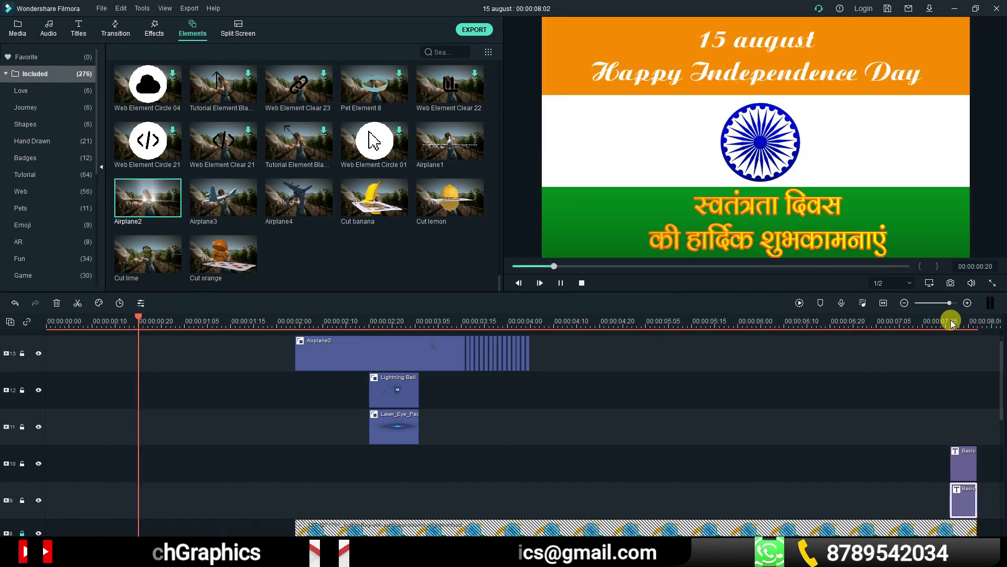
pyautogui.click(799, 303)
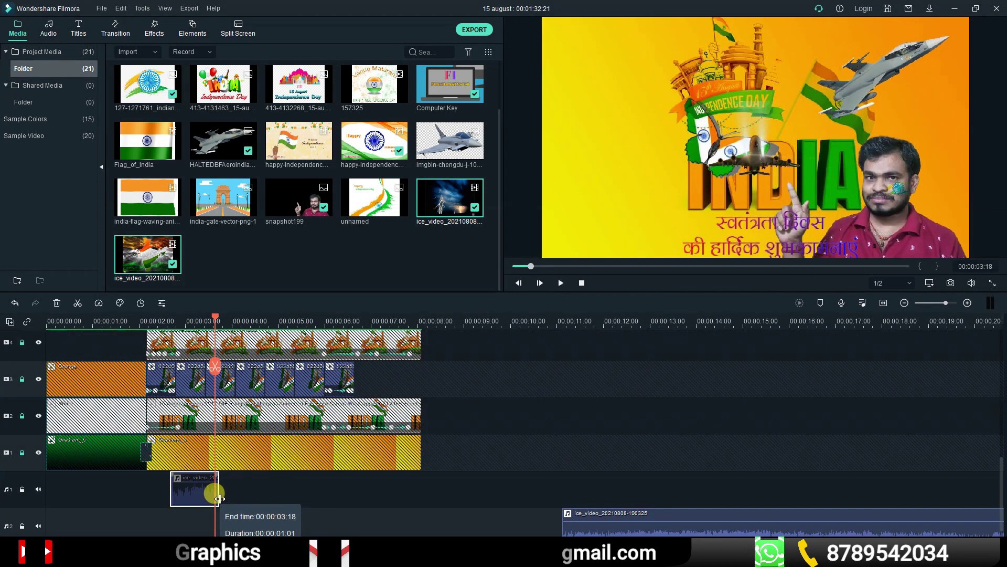
# Step: Keyframe the presenter cutout sliding into the India Gate scene, with X positions 574.7, 268.4 and finally 190.3 at 00:00:08:16
pyautogui.click(622, 371)
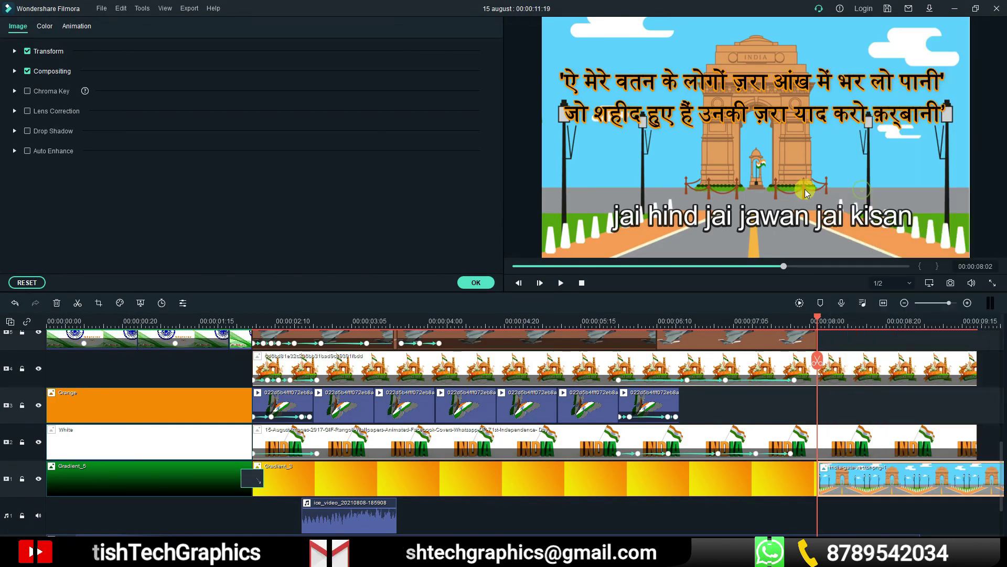
pyautogui.click(599, 407)
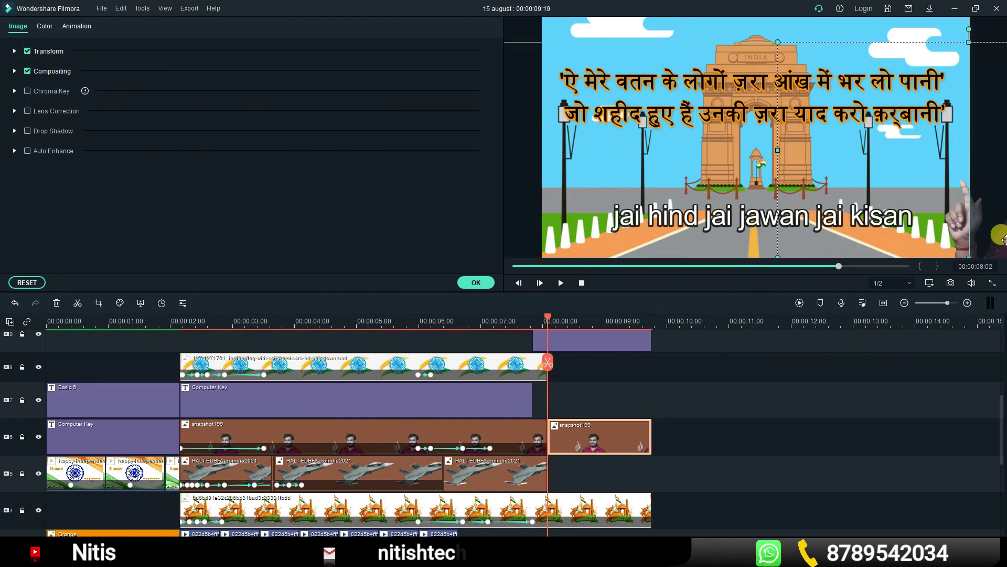
pyautogui.click(76, 26)
pyautogui.click(53, 47)
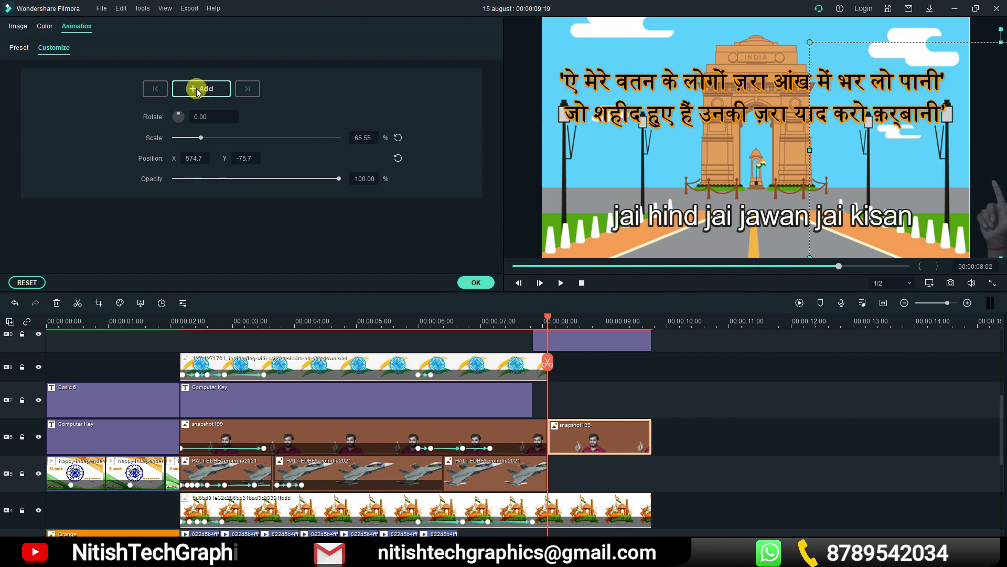
pyautogui.moveTo(557, 367); pyautogui.dragTo(570, 360)
pyautogui.moveTo(934, 219); pyautogui.dragTo(832, 216)
pyautogui.moveTo(569, 371)
pyautogui.mouseDown()
pyautogui.moveTo(618, 368)
pyautogui.moveTo(583, 367)
pyautogui.mouseUp()
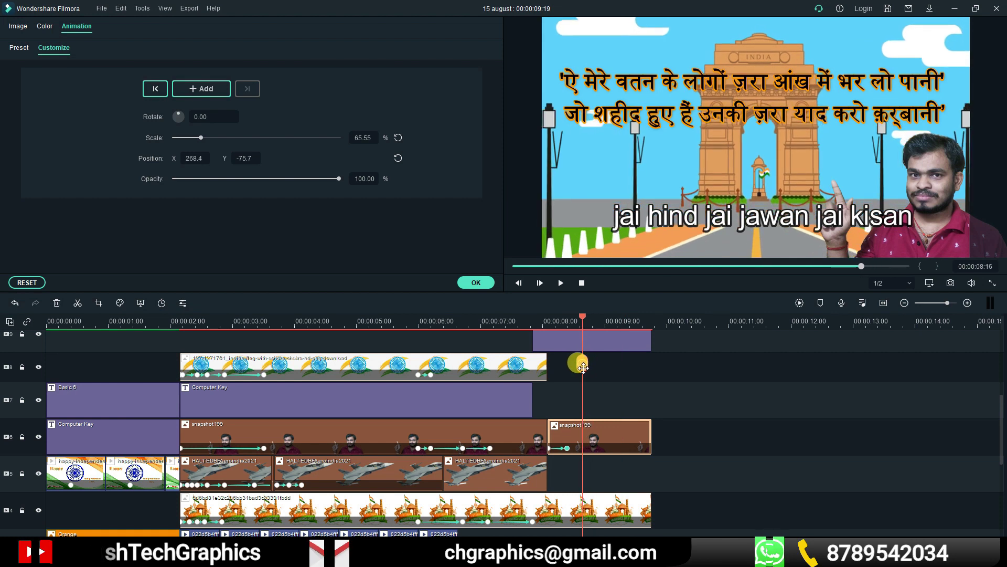
pyautogui.moveTo(953, 244); pyautogui.dragTo(911, 242)
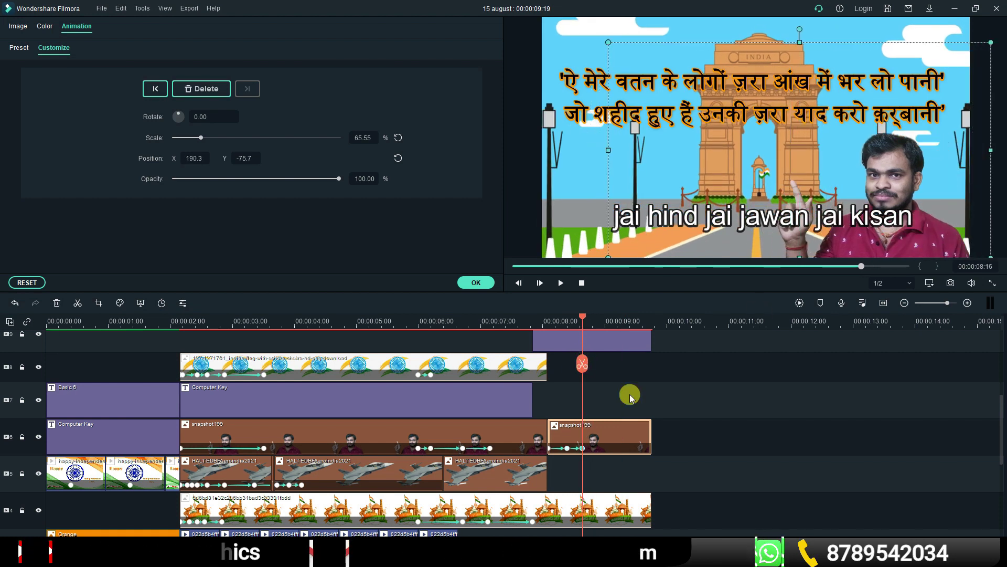
# Step: Play back the cutout's entrance in the India Gate scene and browse the animation presets
pyautogui.press('space')
pyautogui.click(750, 119)
pyautogui.click(19, 48)
pyautogui.scroll(-3, 134, 210)
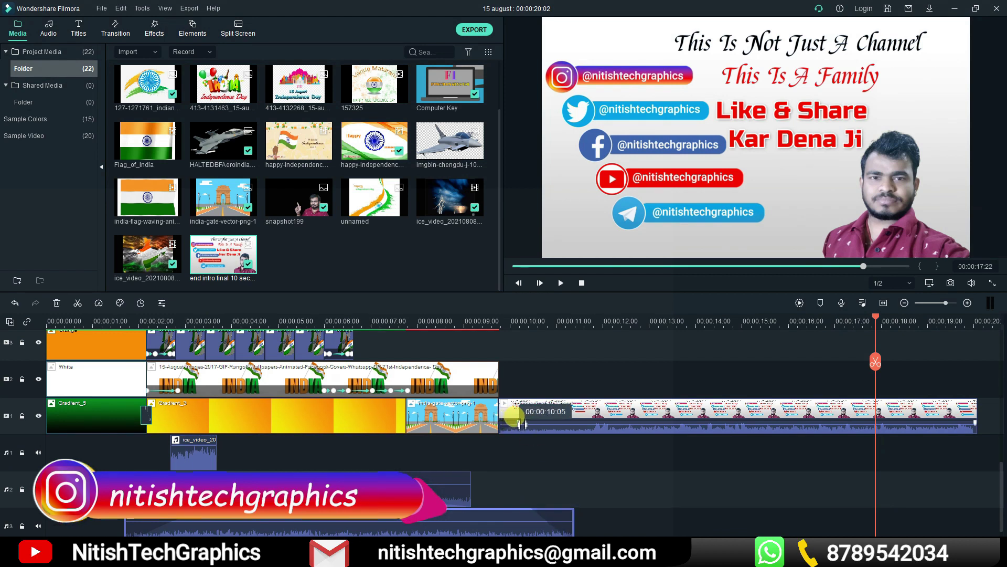
# Step: Review the whole video from the beginning and extend the lower music clip to the end of the outro
pyautogui.moveTo(876, 317); pyautogui.dragTo(1, 320)
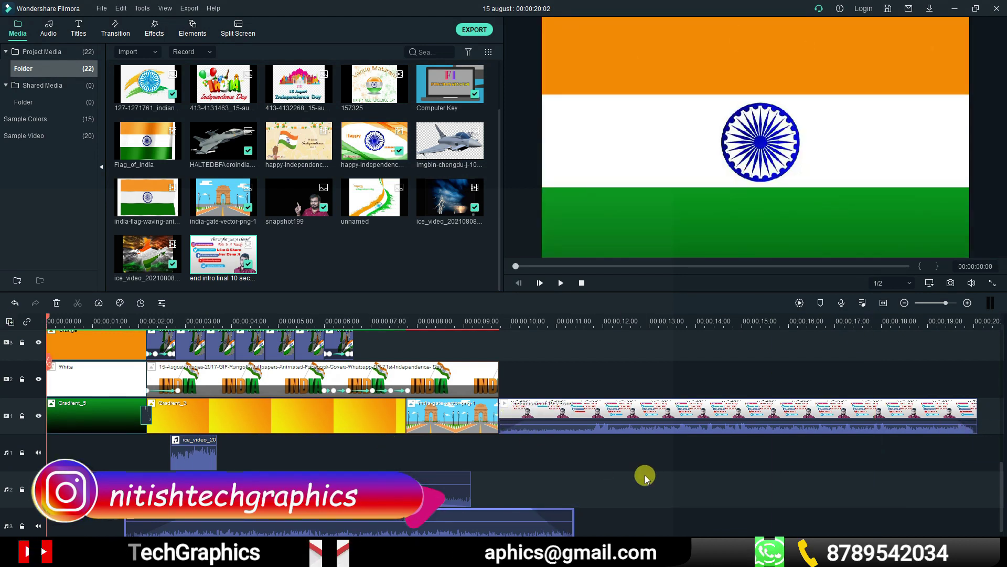
pyautogui.press('space')
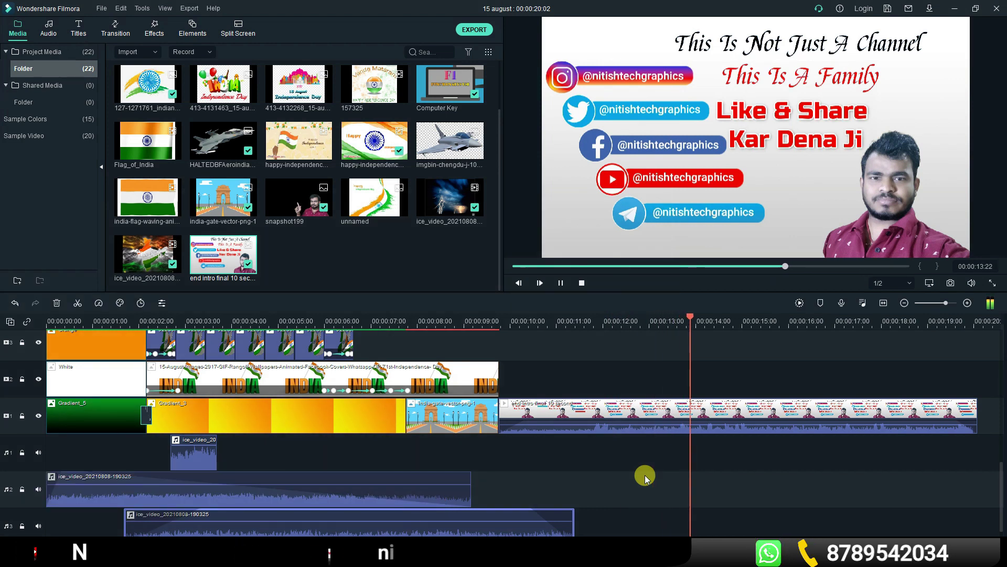
pyautogui.press('space')
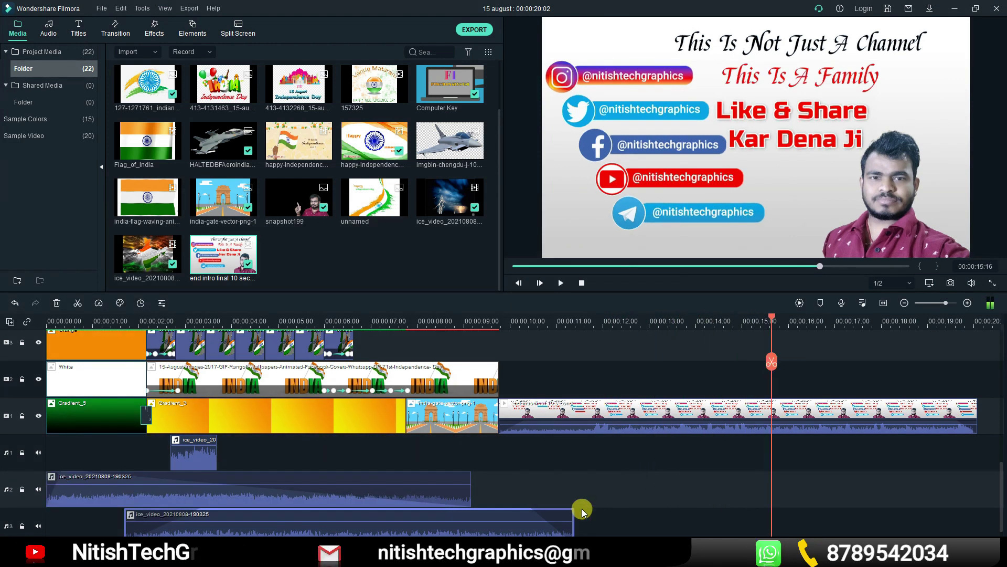
pyautogui.moveTo(574, 513); pyautogui.dragTo(614, 514)
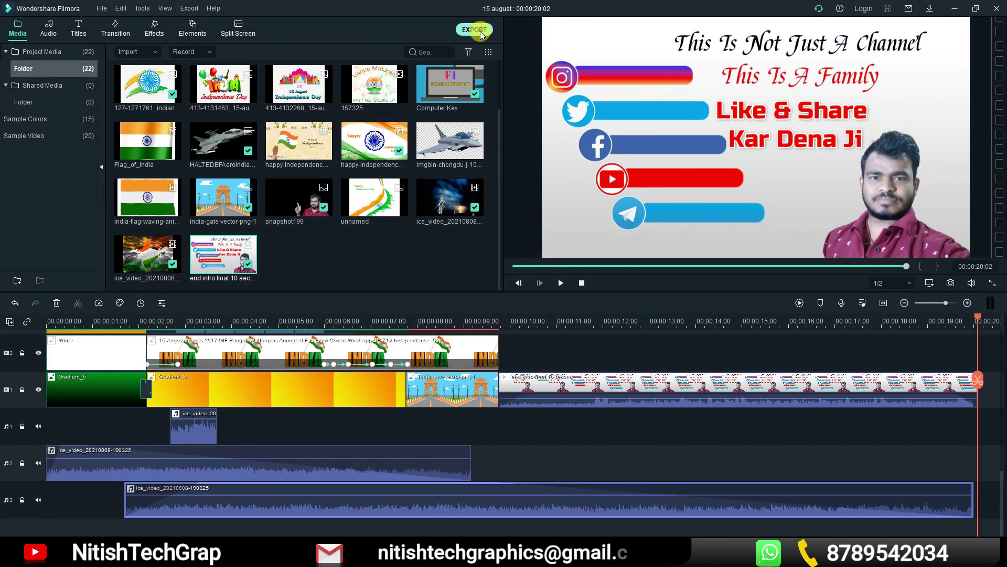
# Step: Export the project as an MP4 named "15 august" and play the exported file full screen in VLC media player
pyautogui.click(475, 31)
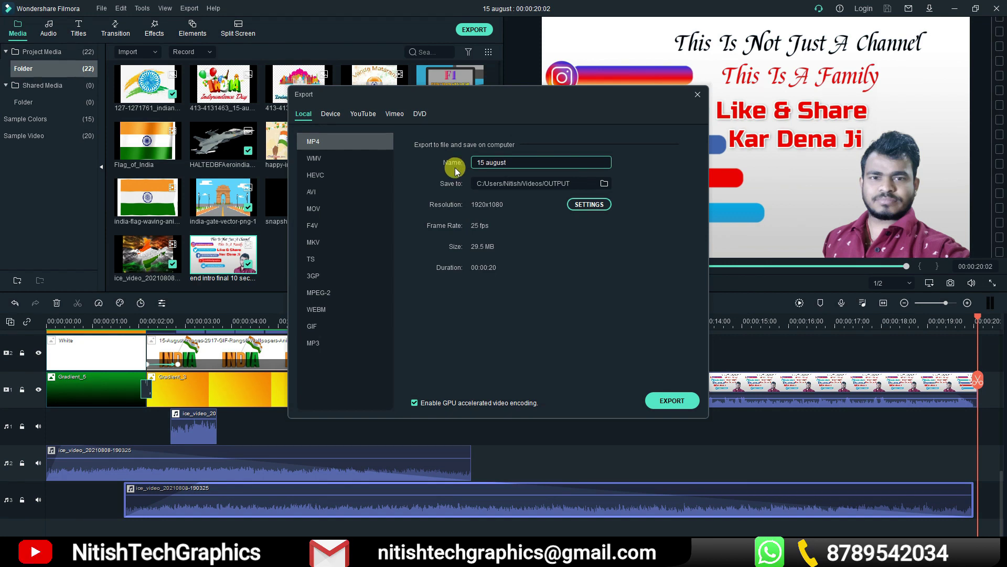
pyautogui.click(679, 404)
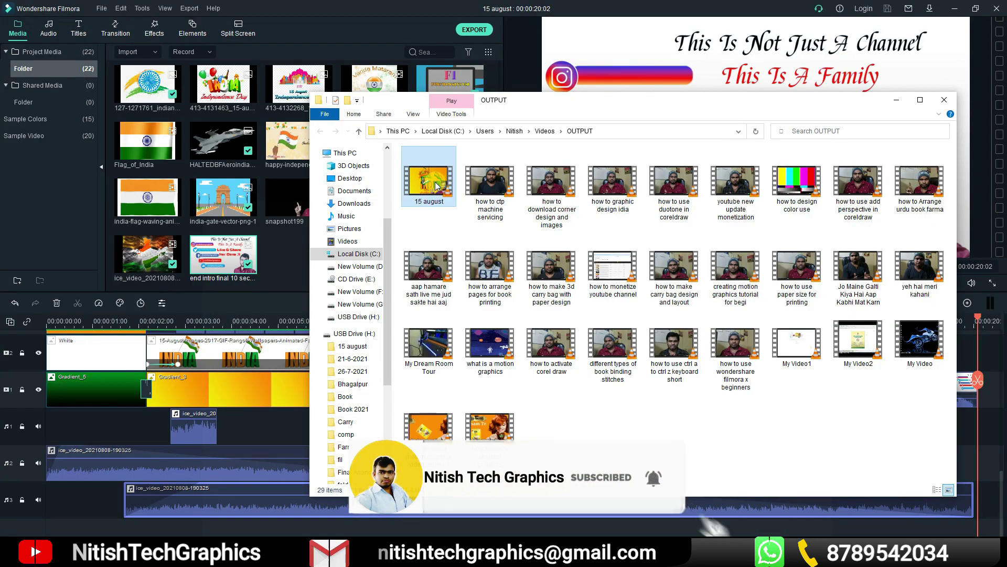
pyautogui.doubleClick(436, 185)
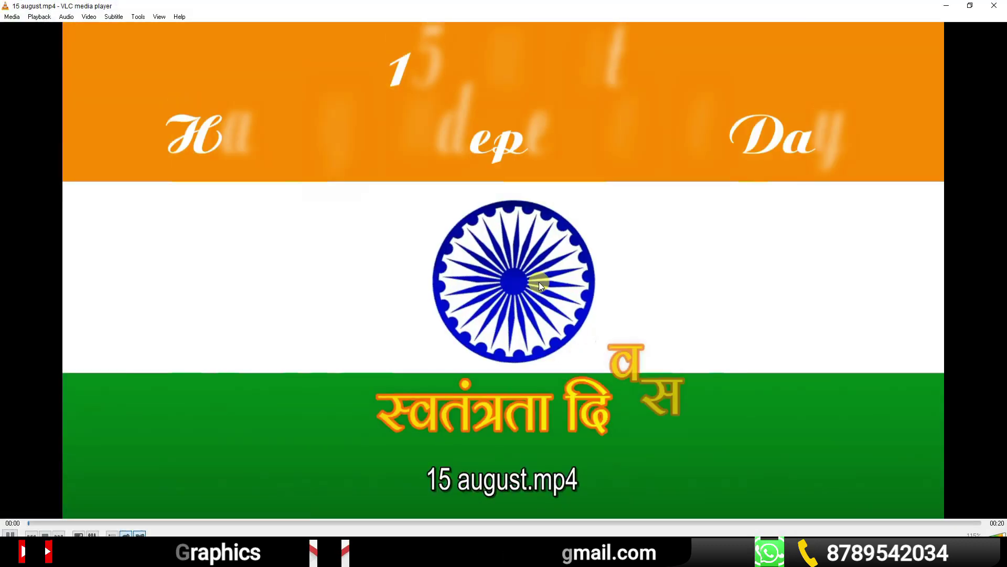
pyautogui.doubleClick(540, 282)
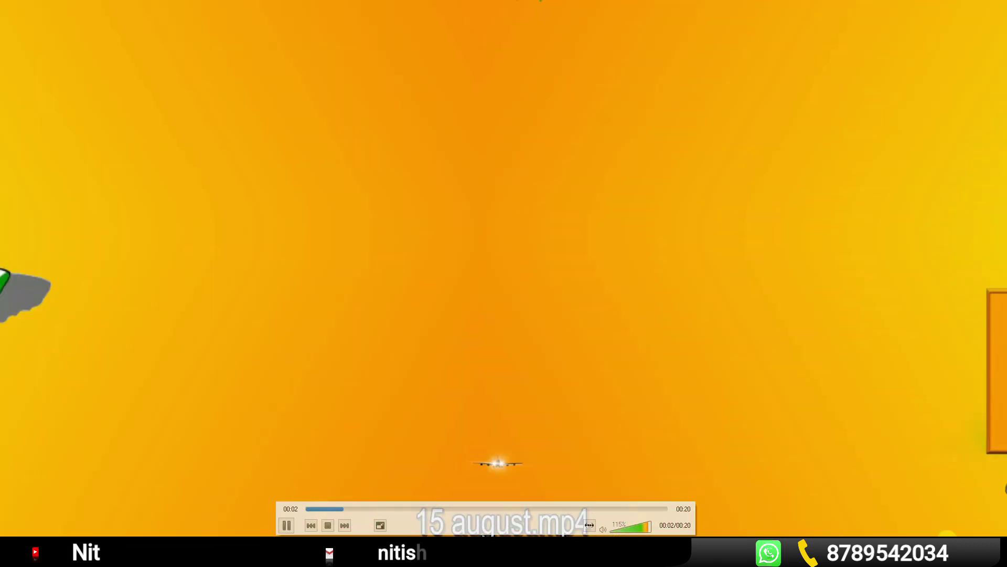